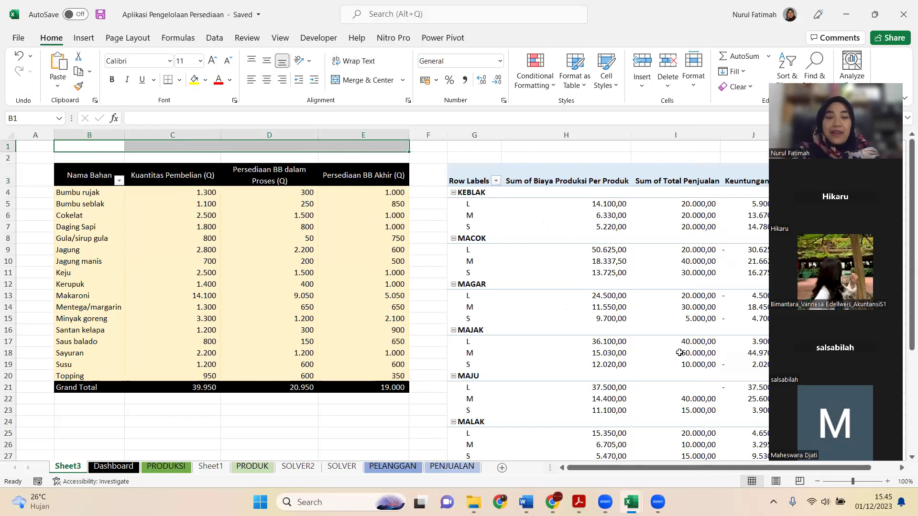
Step: Enter the title "Dashboard Persediaan Bahan Baku" in cell B1
key(shift+Left)
key(shift+Left)
key(shift+Left)
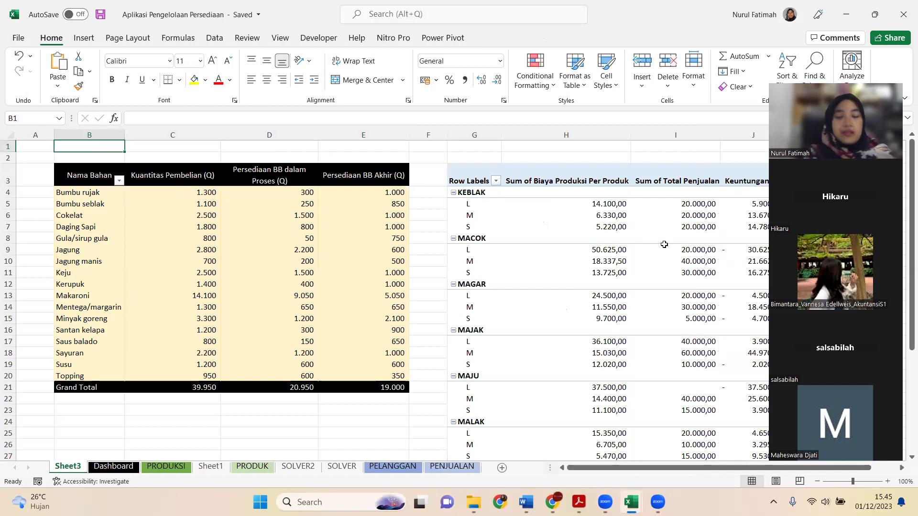
text(Dashboard PE)
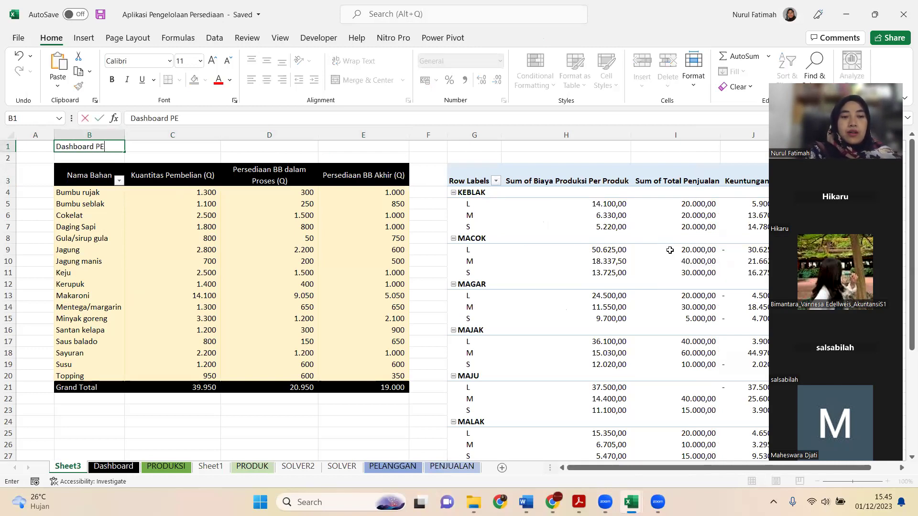
text(rsrsed)
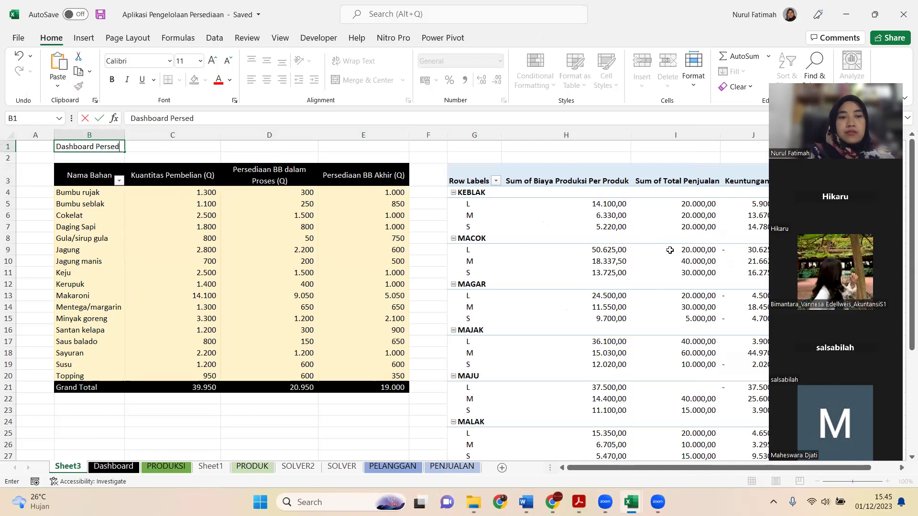
text(iaan Bahan Baku)
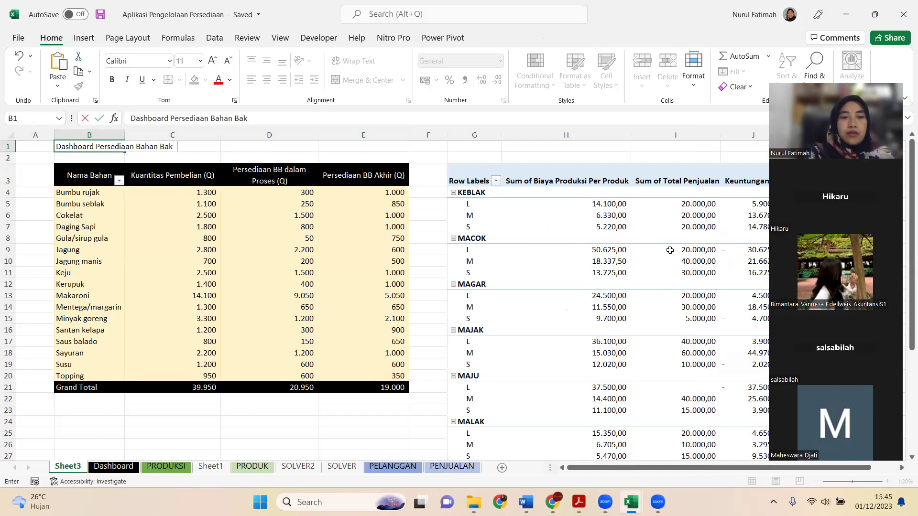
key(ctrl+Return)
Step: Align the title over B1:E1 using Center Across Selection horizontally and Center vertically
key(shift+Right)
key(shift+Right)
key(shift+Right)
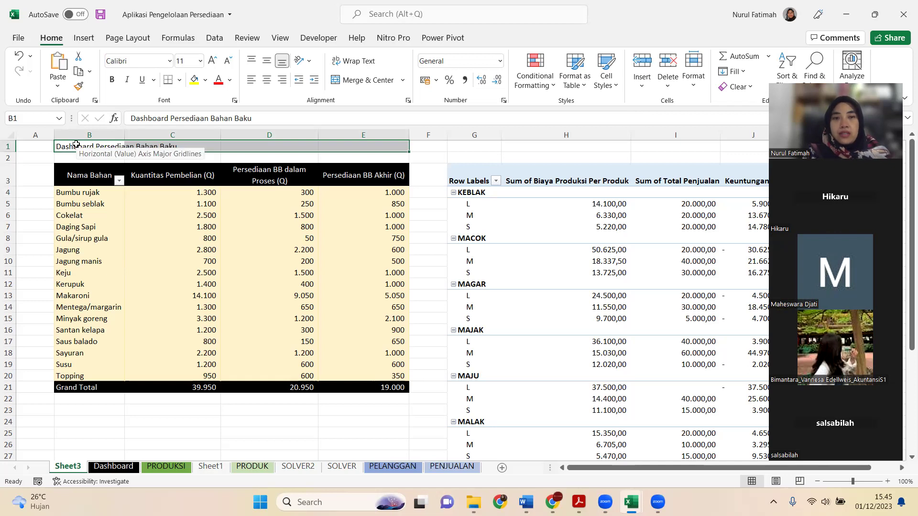
click(406, 101)
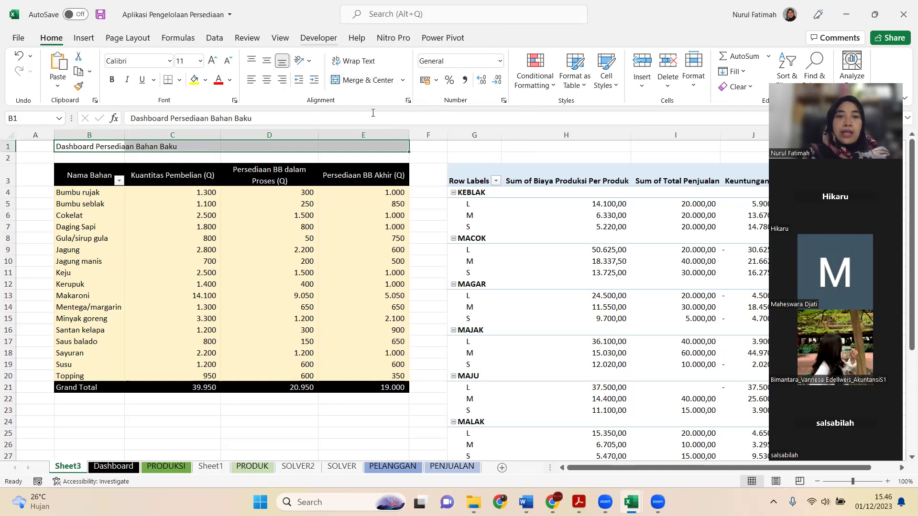
click(408, 101)
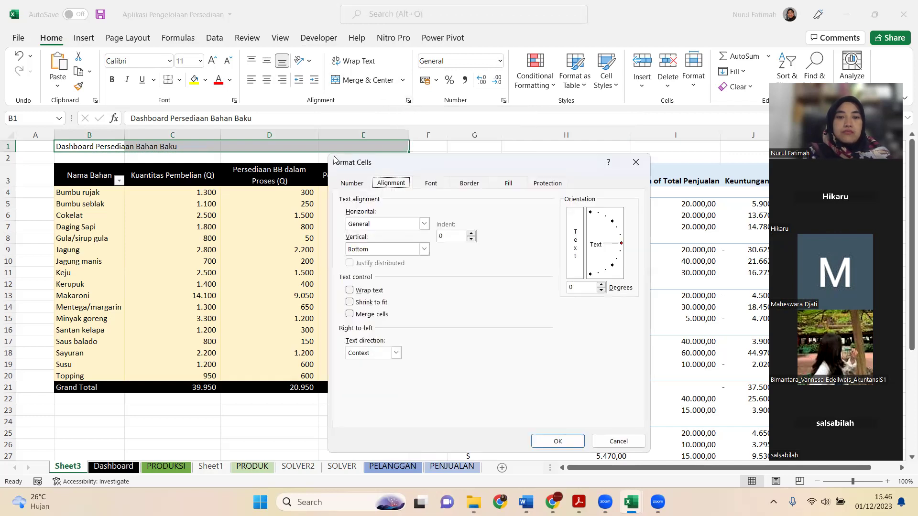
click(421, 225)
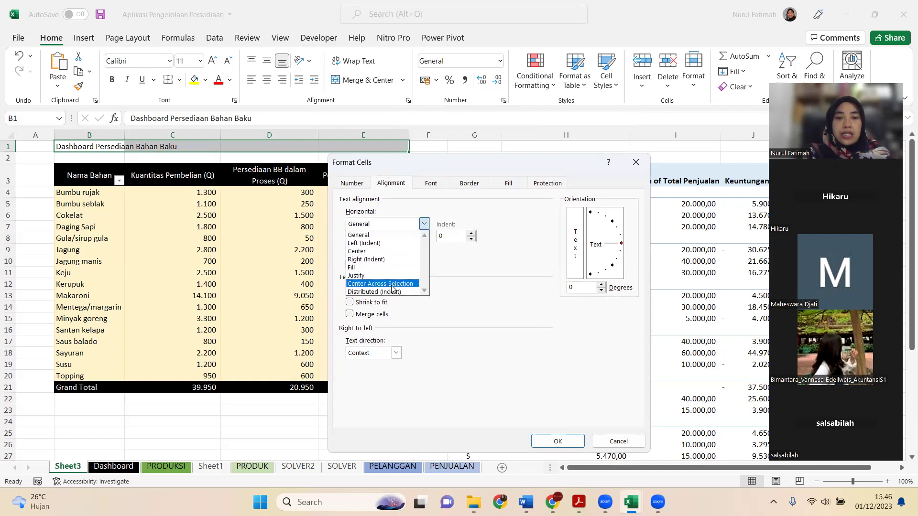
click(412, 284)
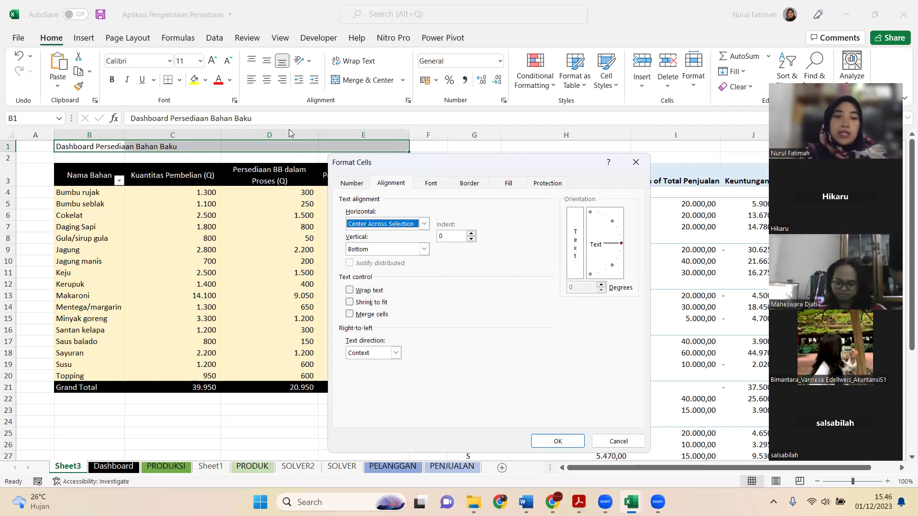
click(426, 250)
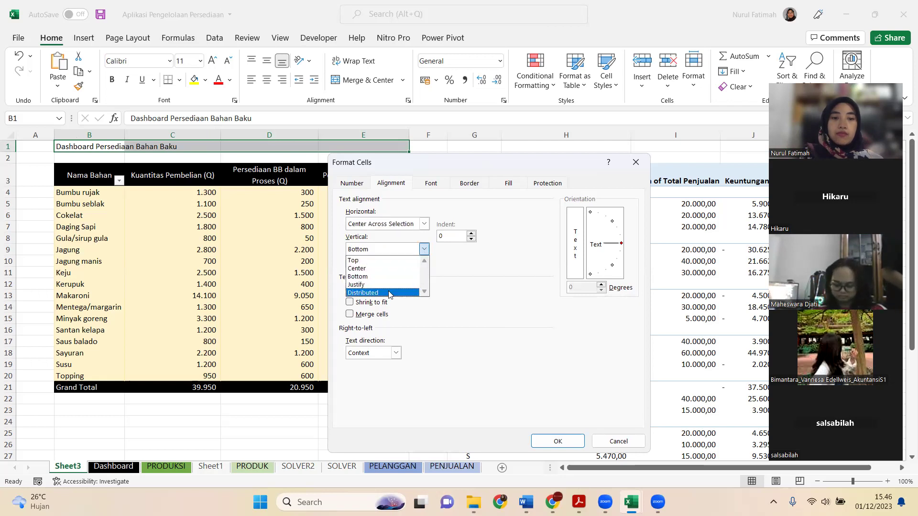
click(378, 269)
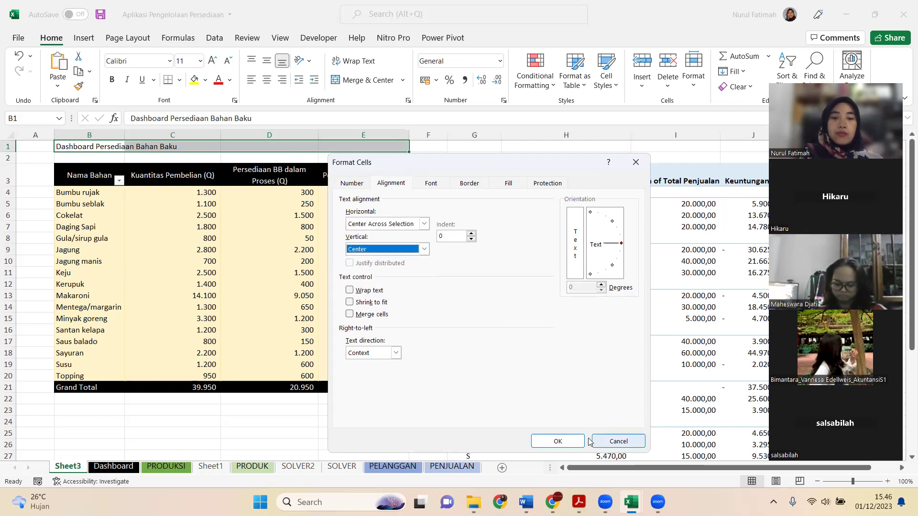
click(554, 439)
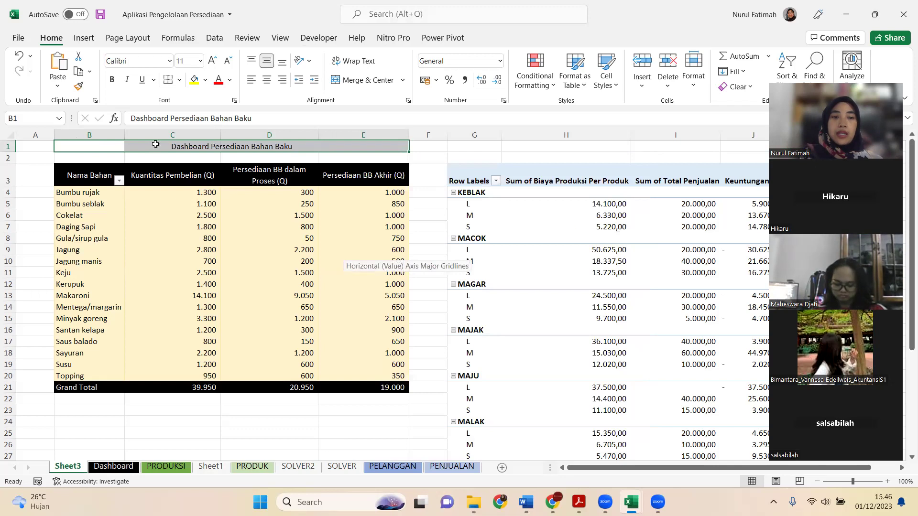
Step: Make the dashboard title bold and set its font size to 18
key(ctrl+b)
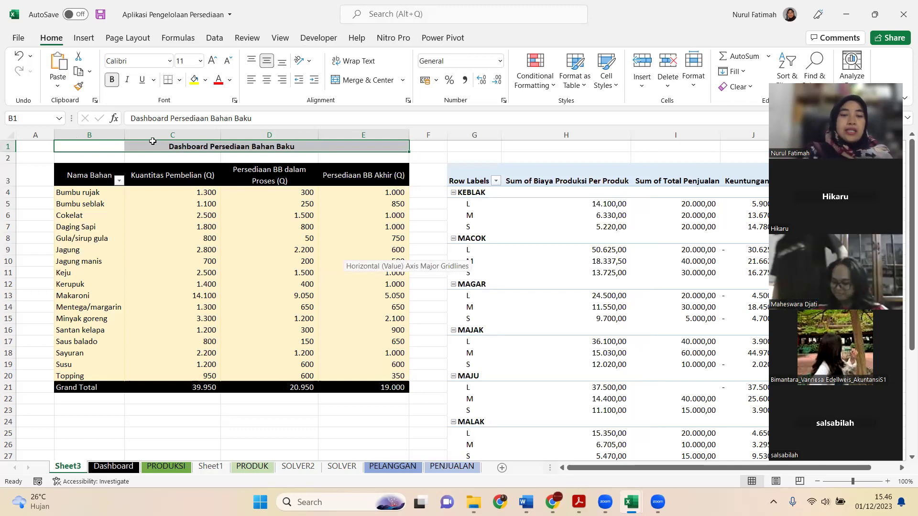
click(200, 61)
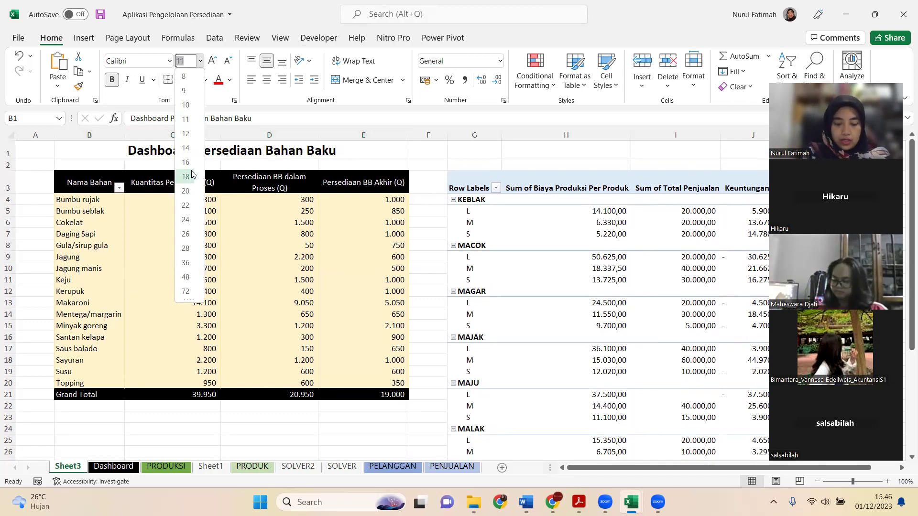
click(186, 177)
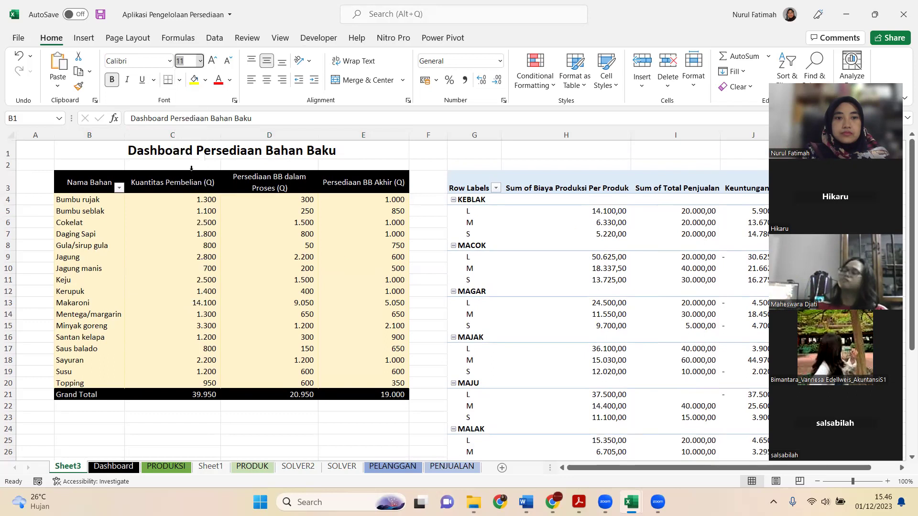
Step: Select the Row Labels header cell of the product profit pivot table in G3
click(487, 152)
key(Right)
key(Right)
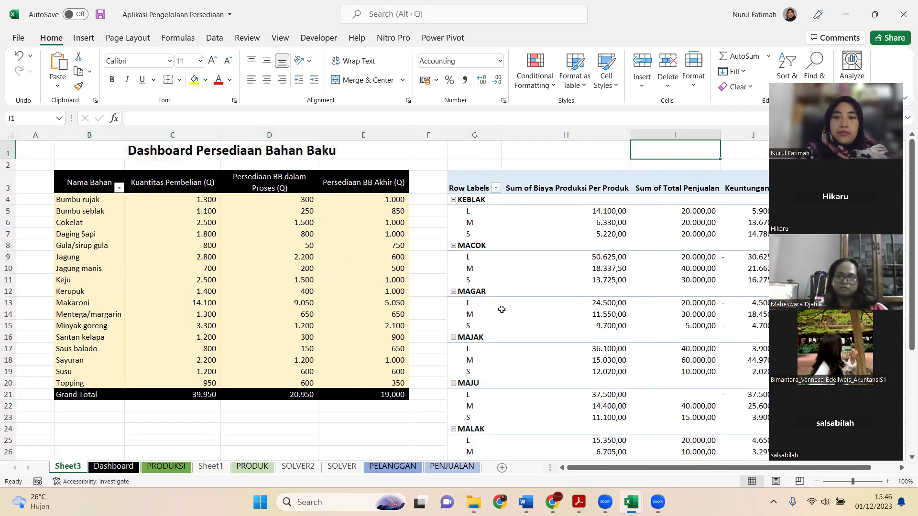
key(Right)
key(Right)
key(Right)
key(Right)
key(Right)
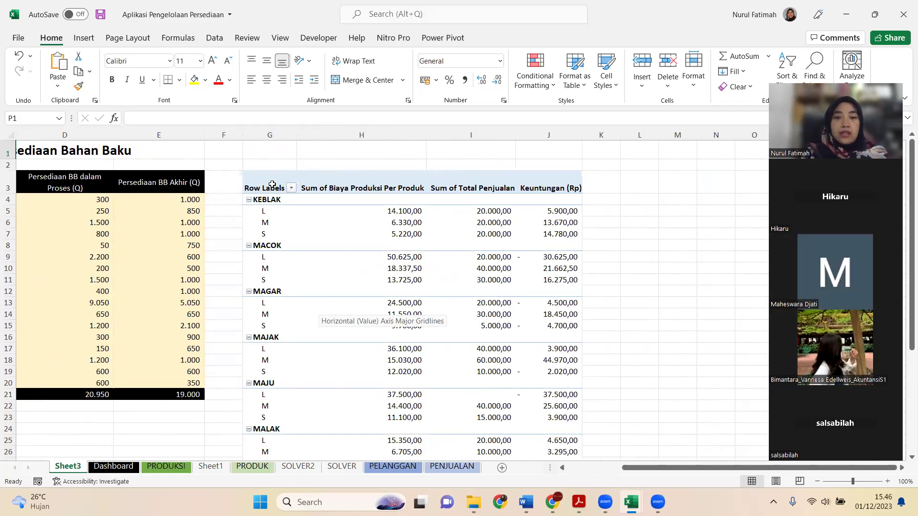
click(283, 185)
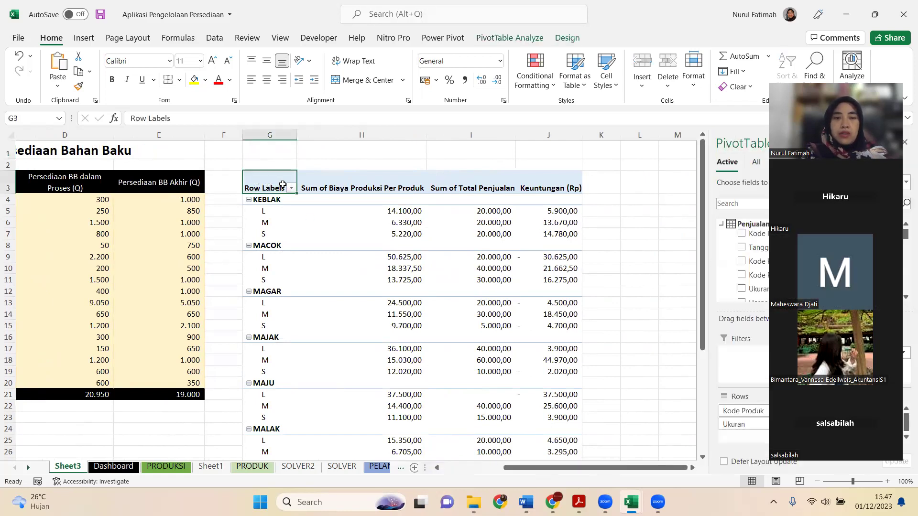
mouse_move(323, 211)
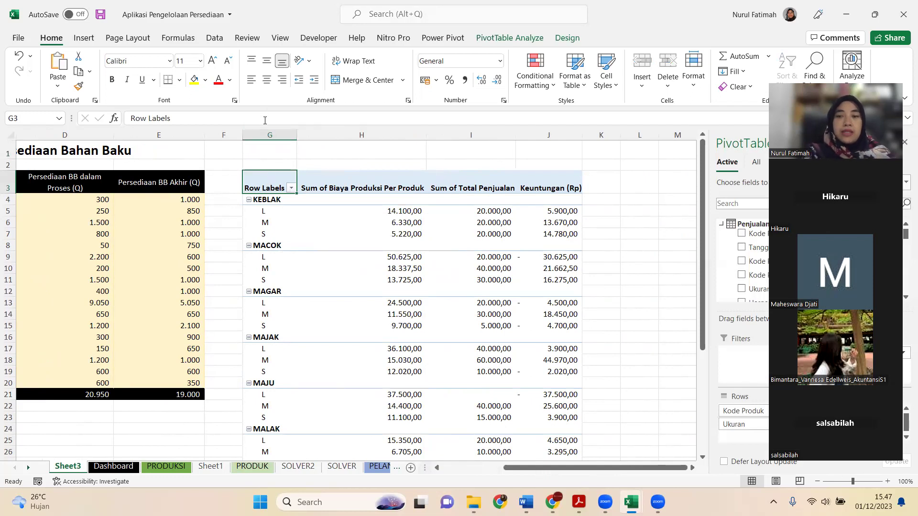
text(N)
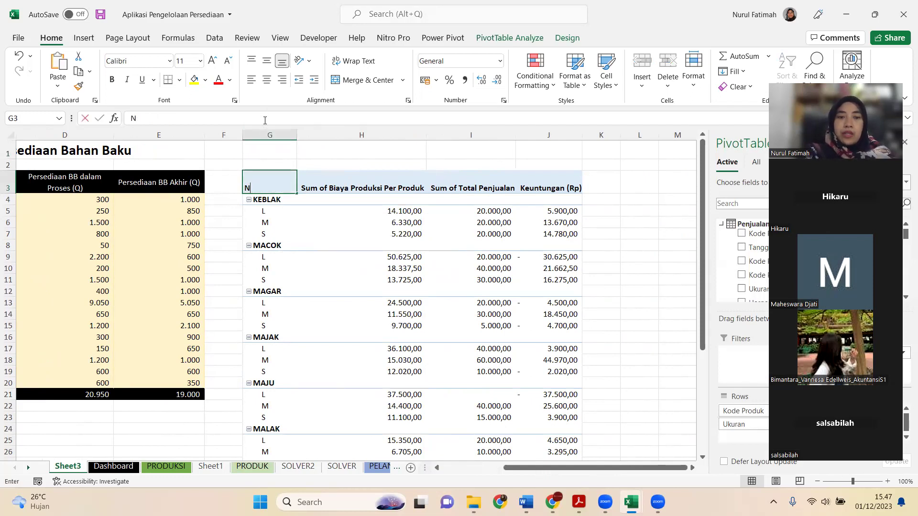
text(ama Produk)
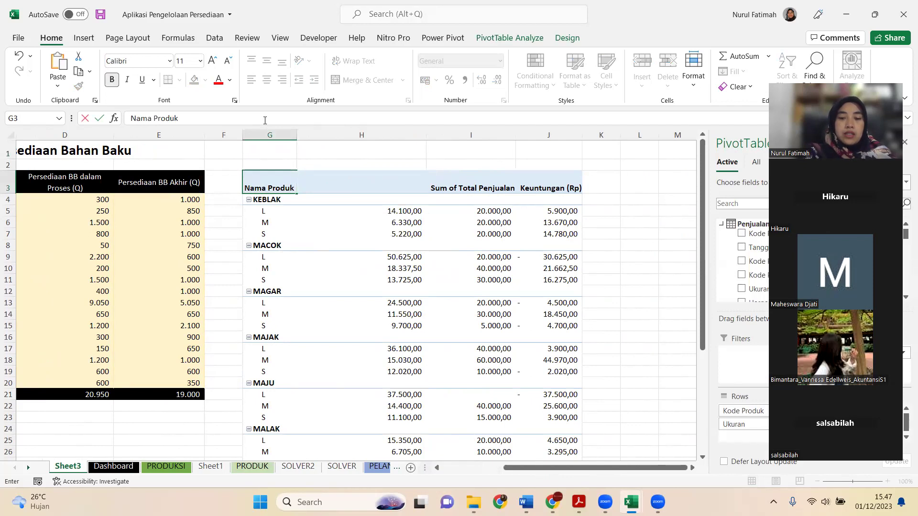
text( &)
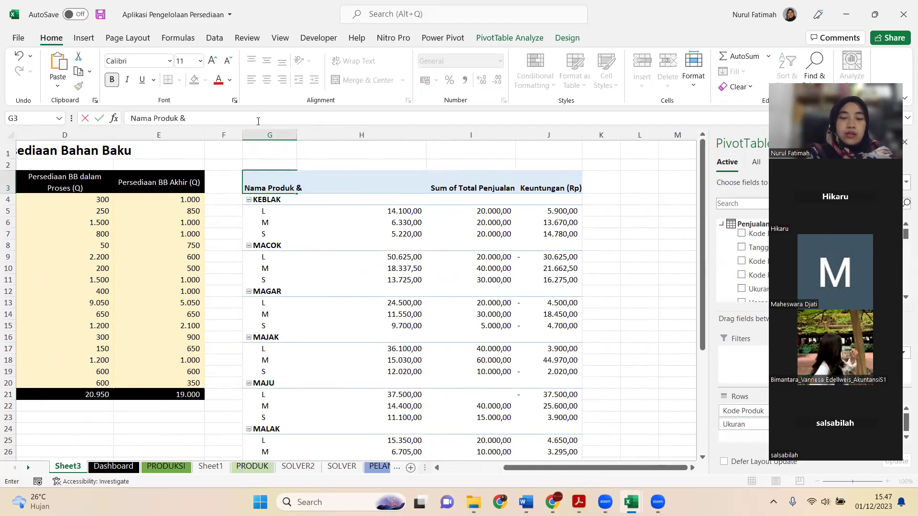
key(Escape)
Step: Rename the pivot table's row label header in G3 as "Kode & Ukuran Produk" and wrap its text
text(Kode Produk)
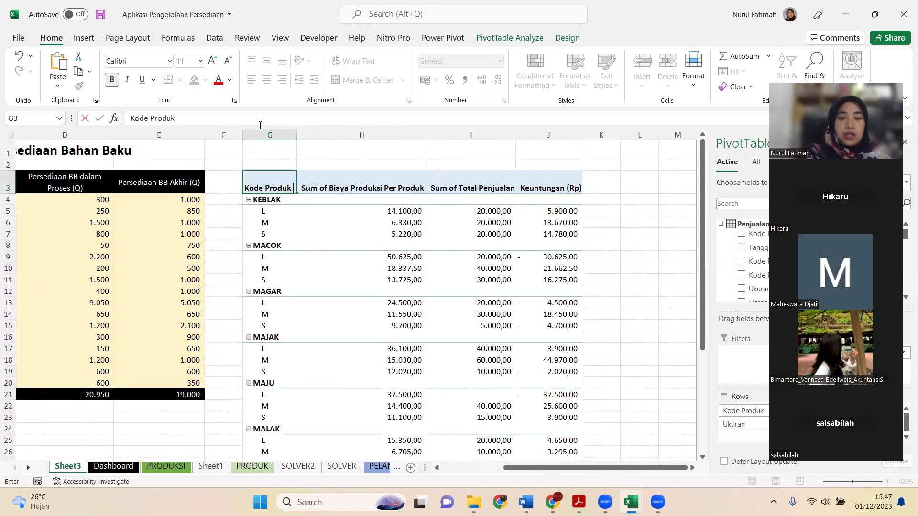
text( &)
key(BackSpace)
key(BackSpace)
key(BackSpace)
key(BackSpace)
key(BackSpace)
key(BackSpace)
key(BackSpace)
key(BackSpace)
text(& Ukuran Produ)
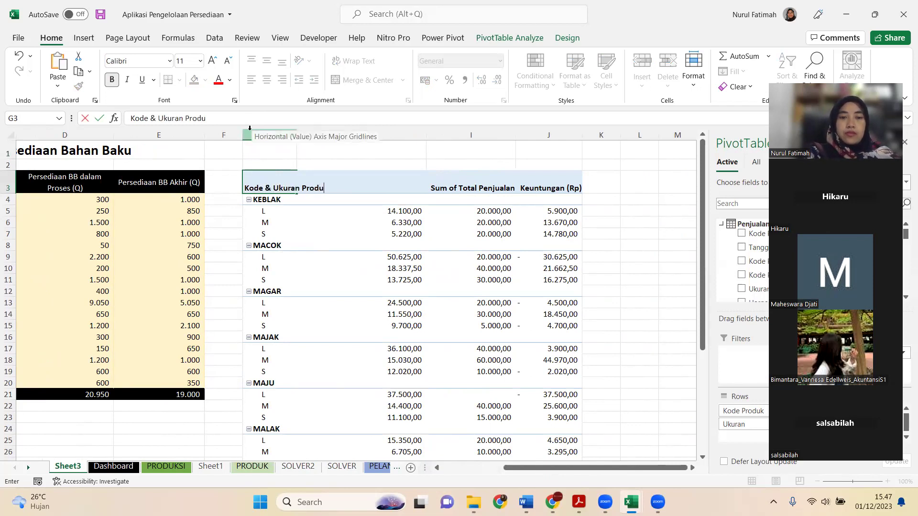
key(Return)
key(Up)
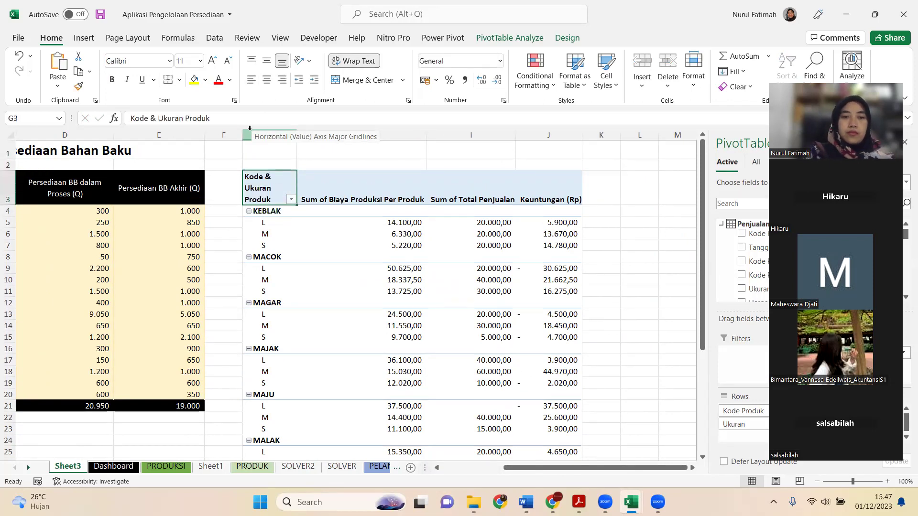
Step: Middle-align the pivot table's header row G3:J3 vertically
key(shift+Right)
key(shift+Right)
key(shift+Right)
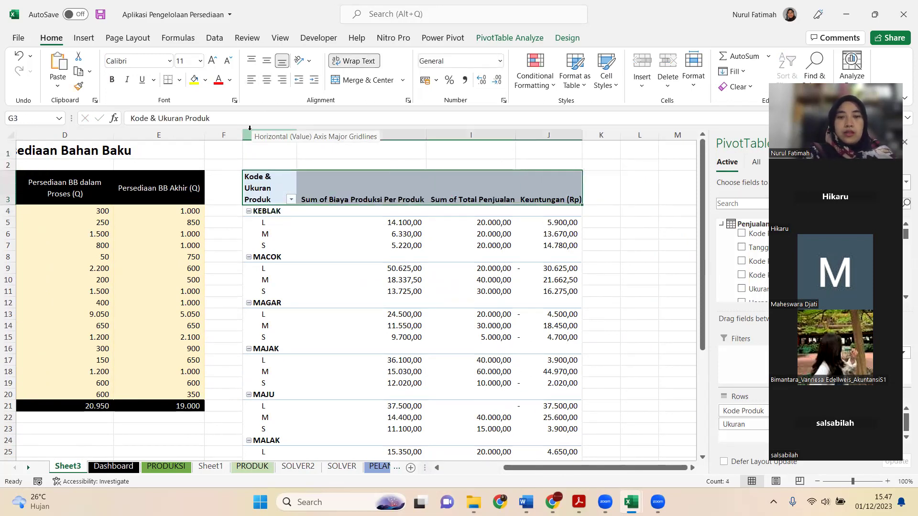
key(alt+h)
key(a)
key(m)
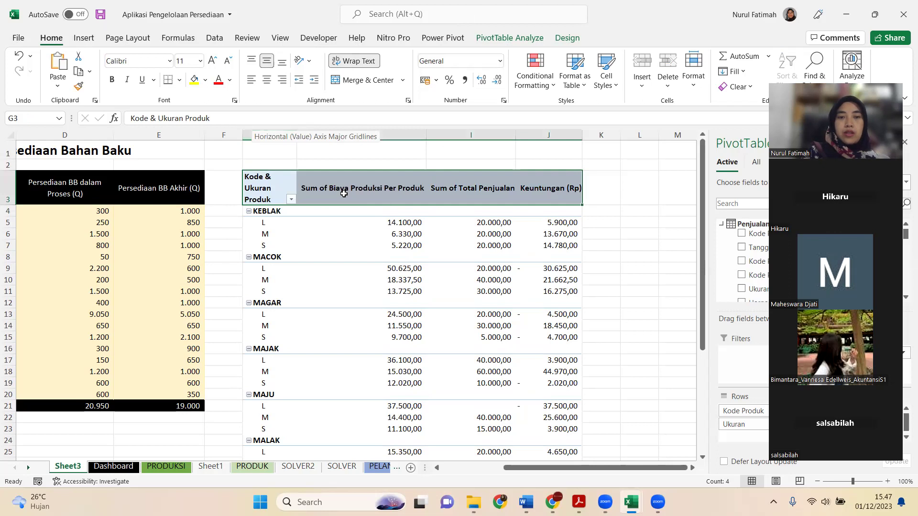
Step: Remove the "Sum of" prefix from headers H3 and I3, leaving "Biaya Produksi Per Produk" and "Total Penjualan"
key(Right)
click(132, 120)
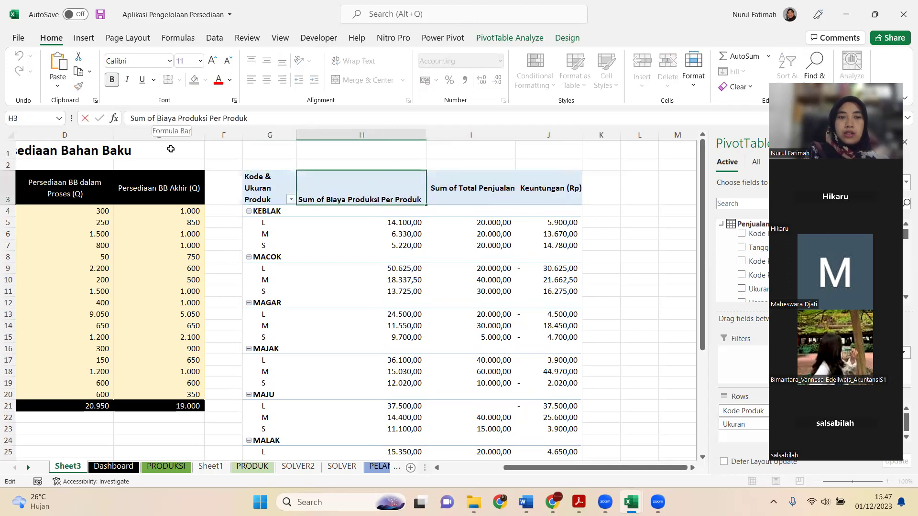
drag(132, 119, 157, 119)
key(Delete)
key(Tab)
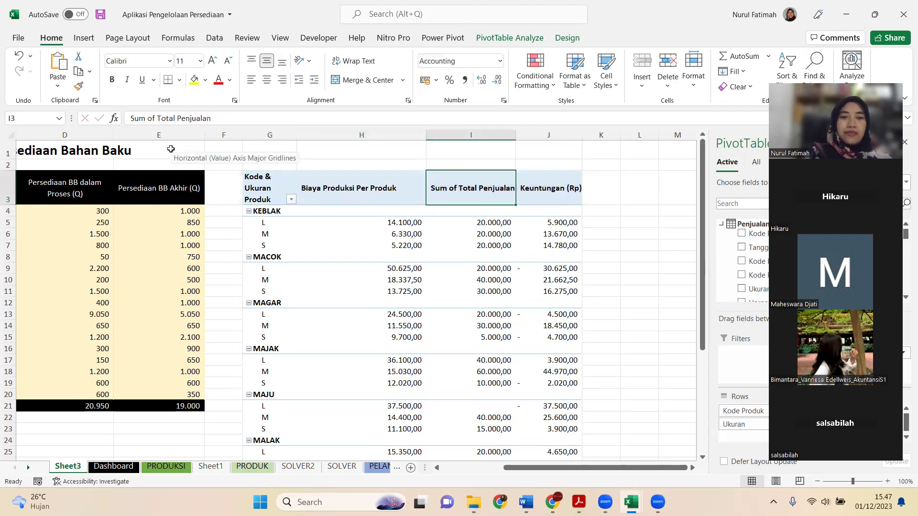
click(132, 119)
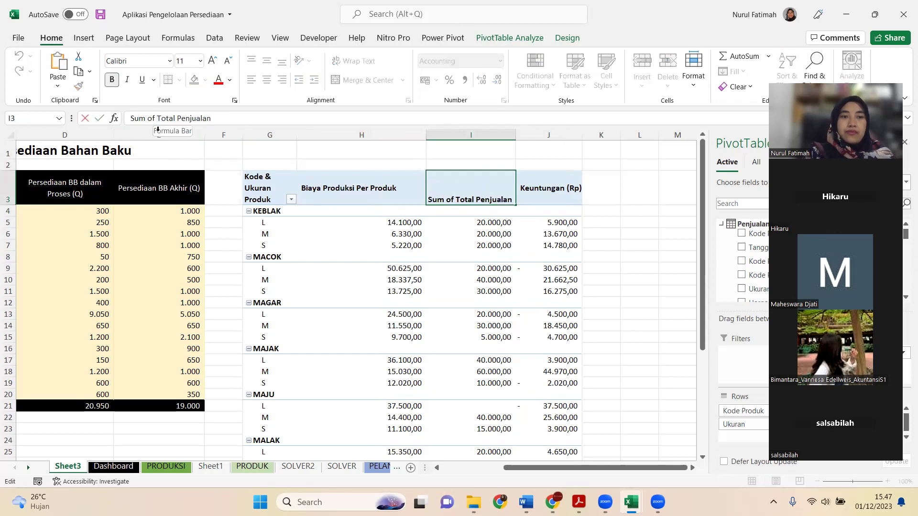
drag(131, 119, 156, 119)
key(Delete)
key(Tab)
Step: Center the header cells G3:J3 horizontally and widen column G so its heading fits on two lines
drag(272, 188, 509, 177)
key(shift+Right)
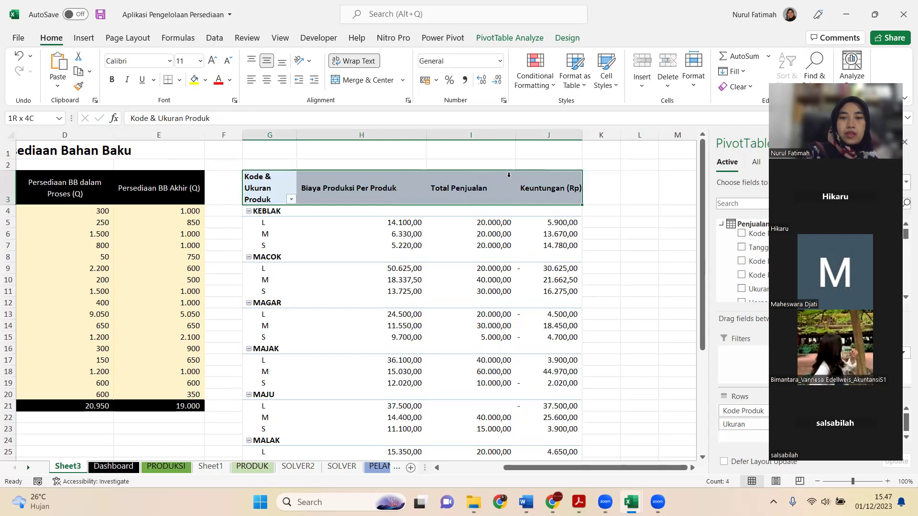
key(ctrl+e)
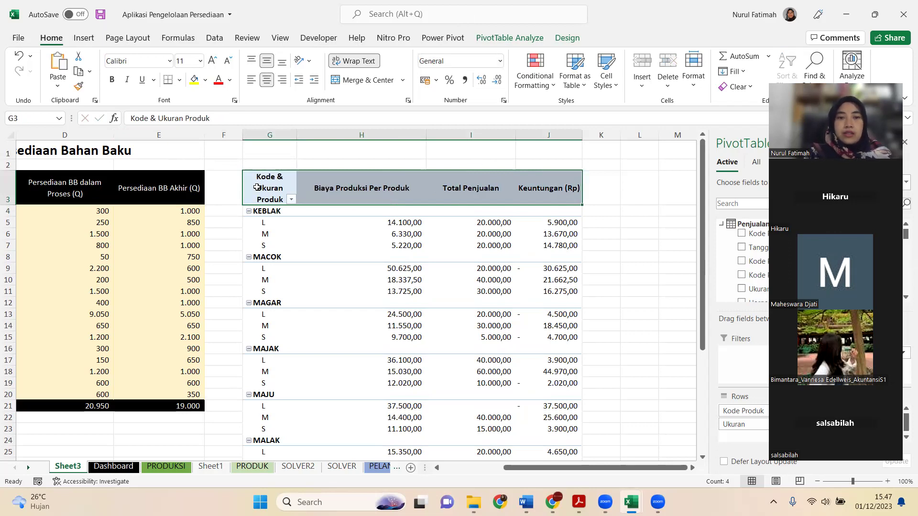
click(263, 181)
drag(296, 135, 304, 135)
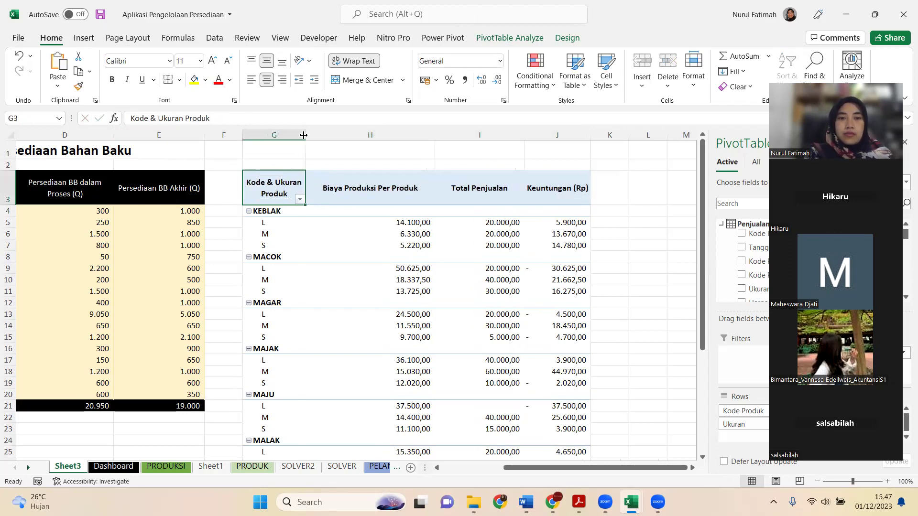
Step: Apply the light yellow banner-header style from the Light table formats to the whole product profit pivot table
key(ctrl+shift+End)
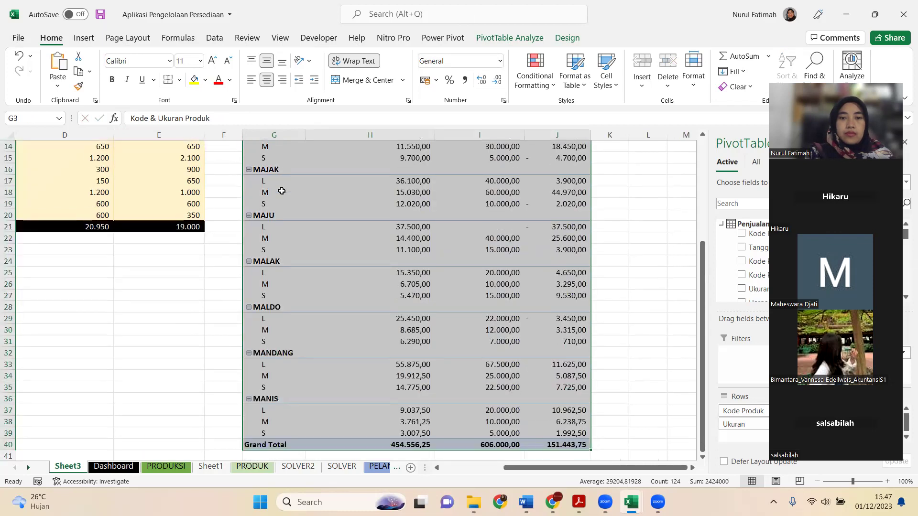
scroll(298, 194, up, 5)
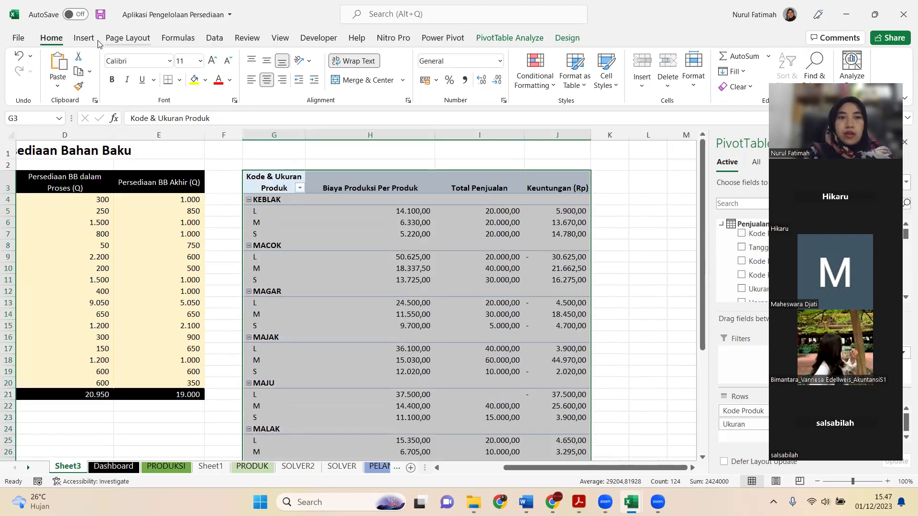
click(110, 39)
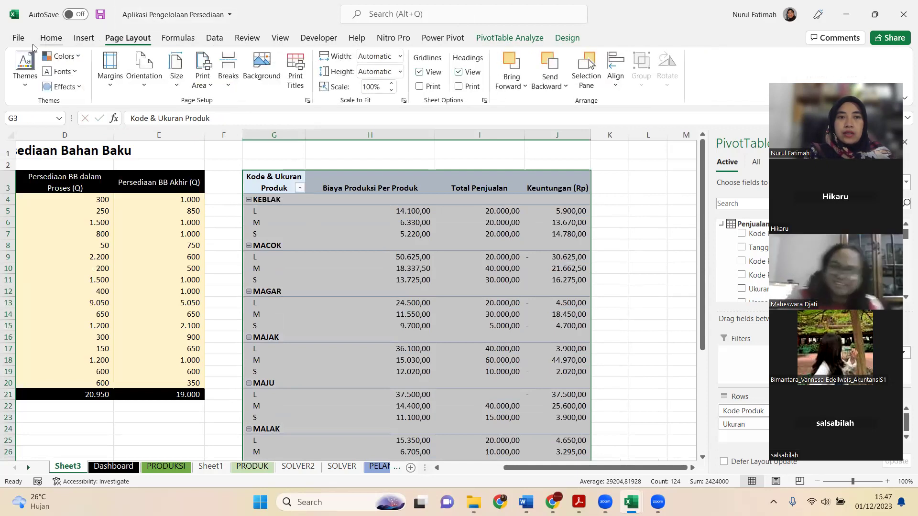
click(19, 37)
key(Escape)
click(50, 38)
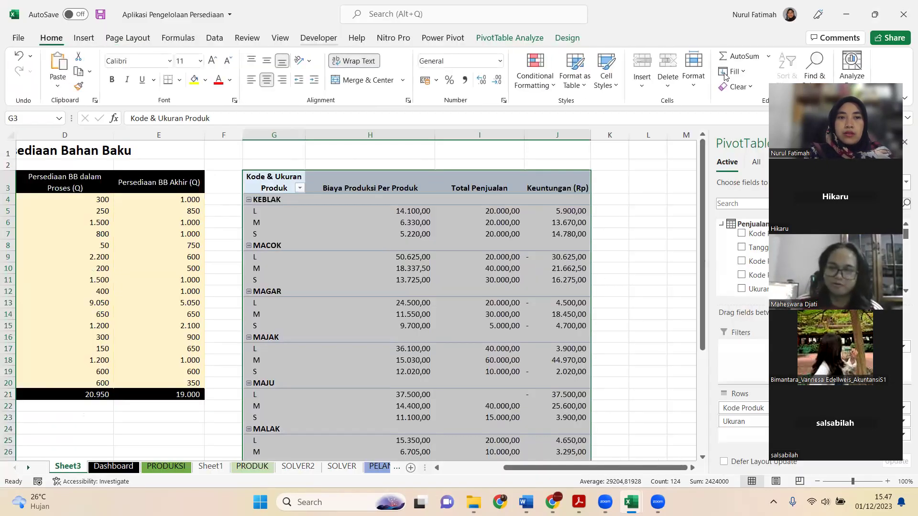
click(588, 80)
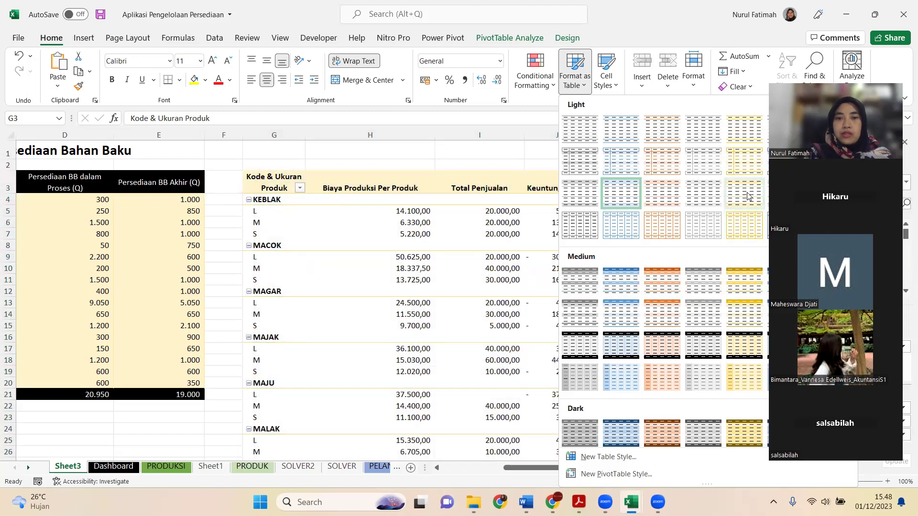
click(748, 196)
click(443, 254)
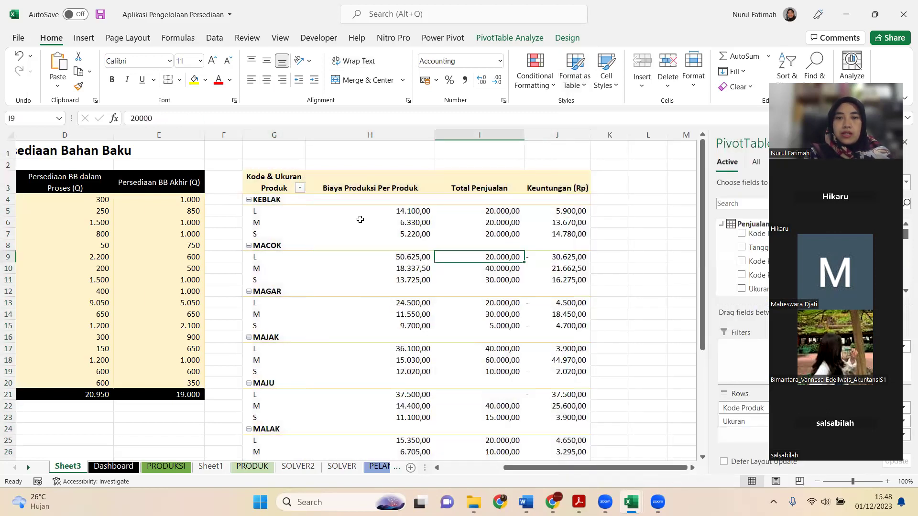
Step: Middle-align the header cells H3:J3 vertically and save the workbook
drag(334, 184, 531, 170)
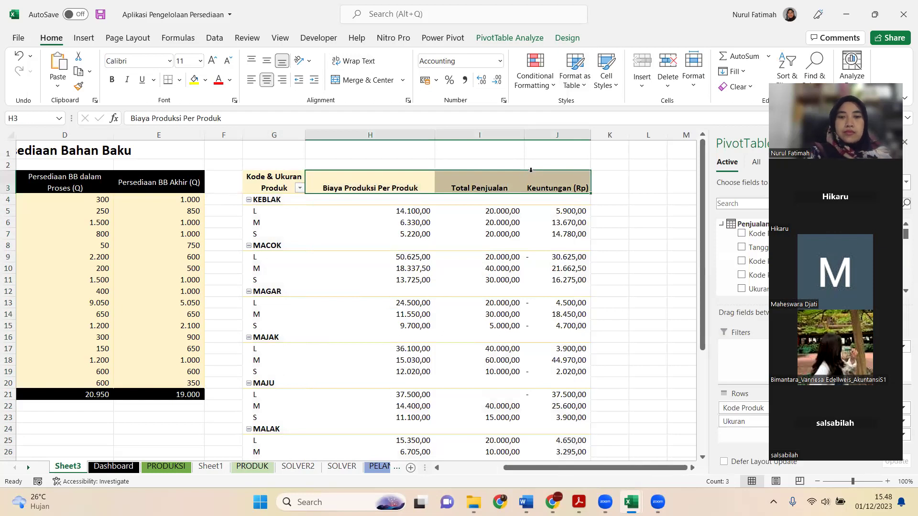
click(267, 61)
key(ctrl+s)
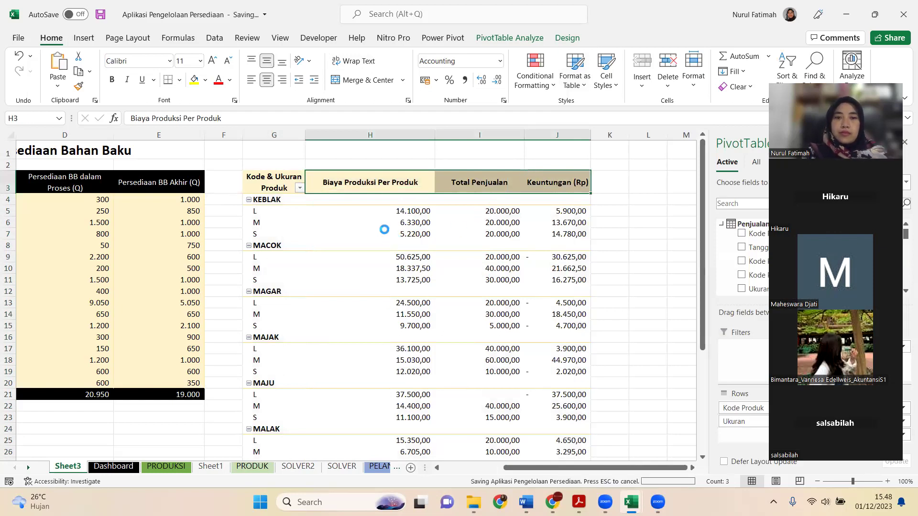
Step: Narrow column H and wrap its "Biaya Produksi Per Produk" header onto two lines
click(359, 222)
drag(434, 135, 390, 138)
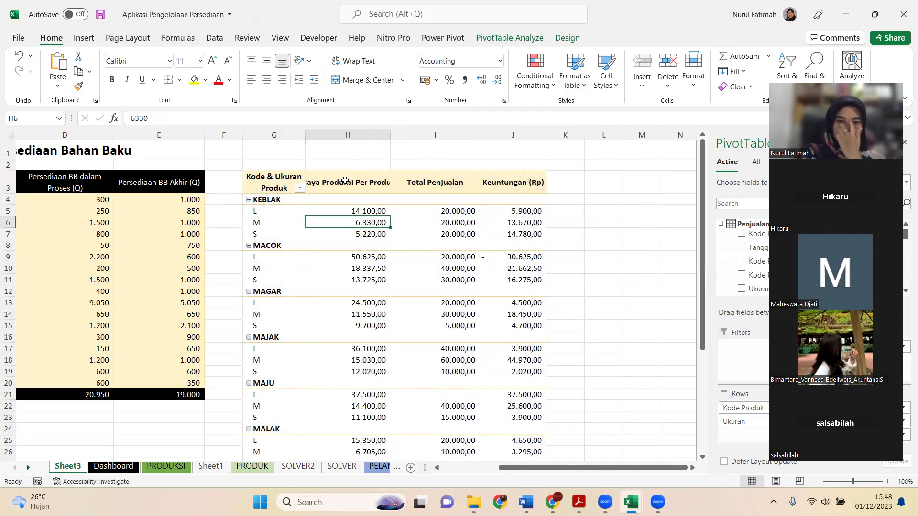
click(344, 180)
key(alt+h)
key(w)
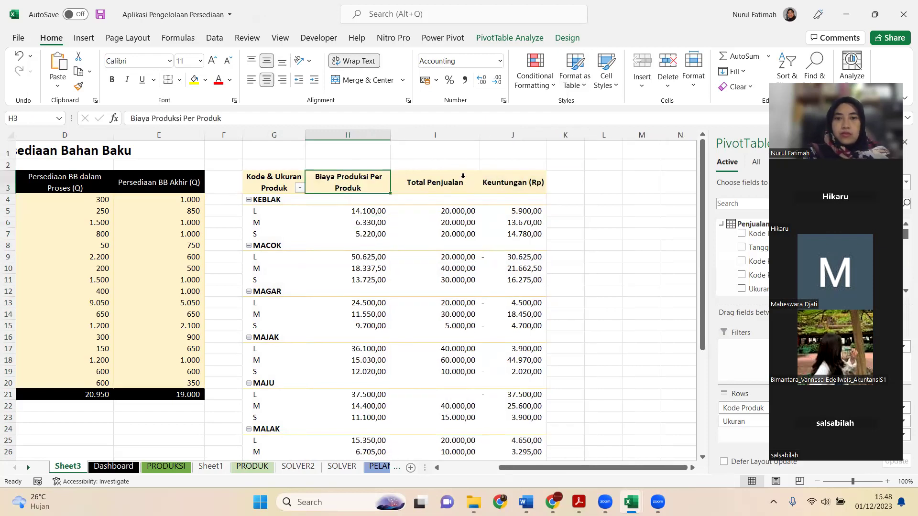
Step: Narrow column I to fit its "Total Penjualan" header and check the rest of the pivot table
click(463, 176)
drag(480, 133, 457, 133)
click(492, 194)
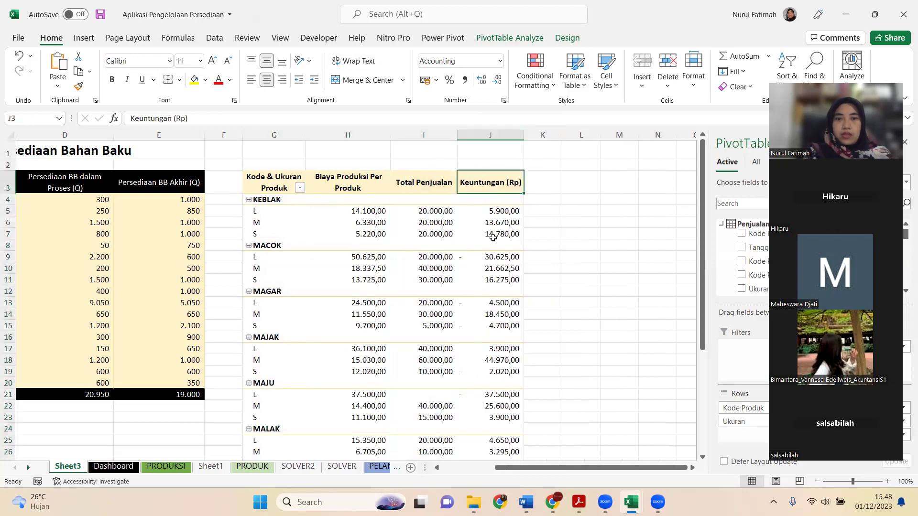
click(500, 234)
scroll(497, 244, down, 6)
scroll(402, 287, up, 6)
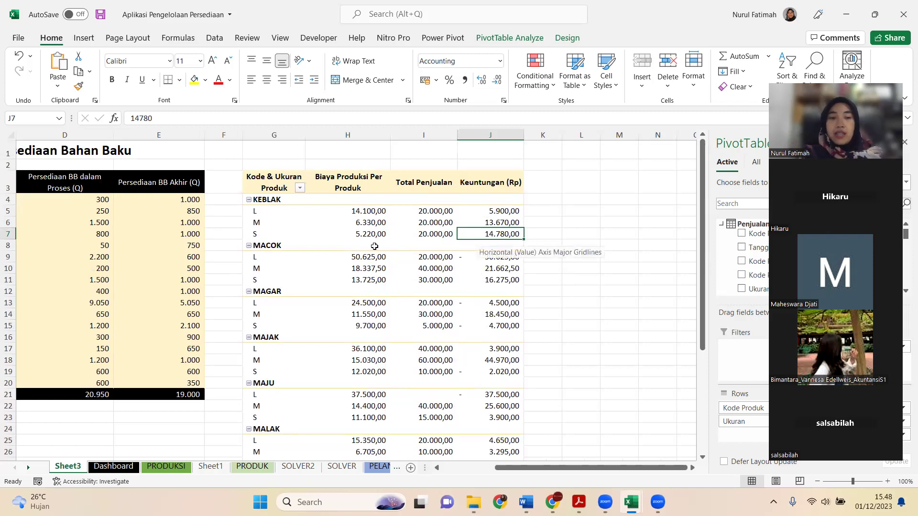
Step: Enter the title "Dashboard Penjualan dan Keuntungan" in cell G1 above the product profit pivot table
click(310, 218)
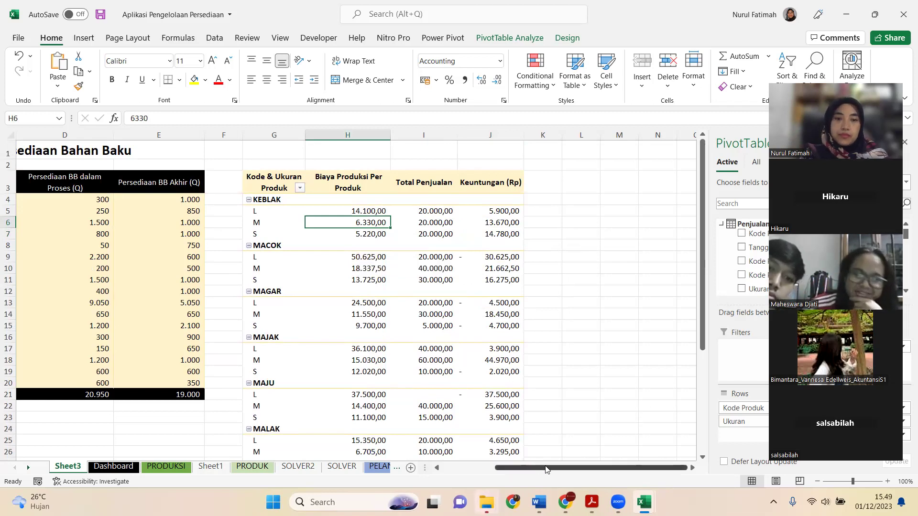
click(692, 468)
click(103, 149)
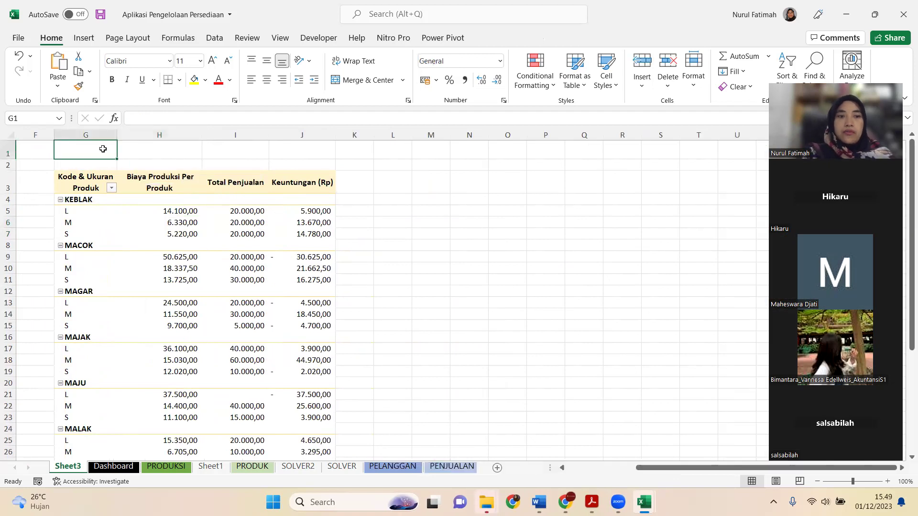
key(shift+Right)
key(shift+Right)
key(shift+Right)
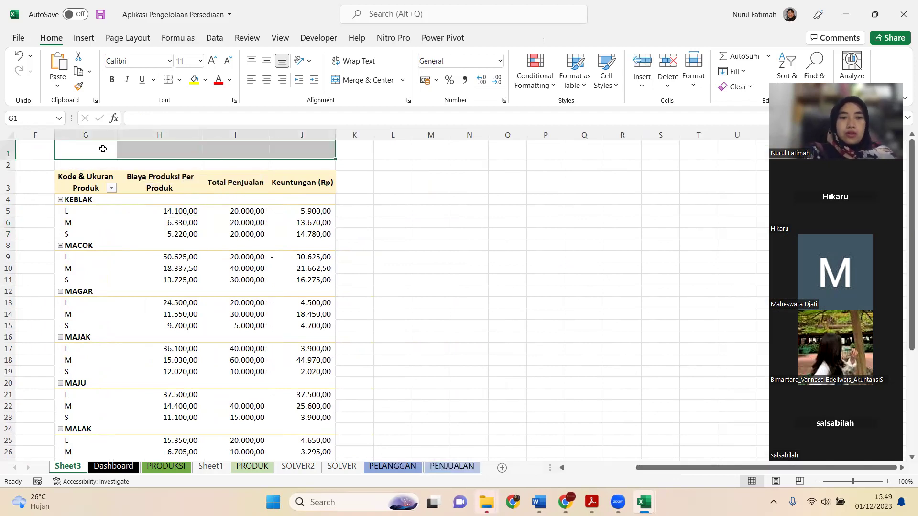
click(95, 147)
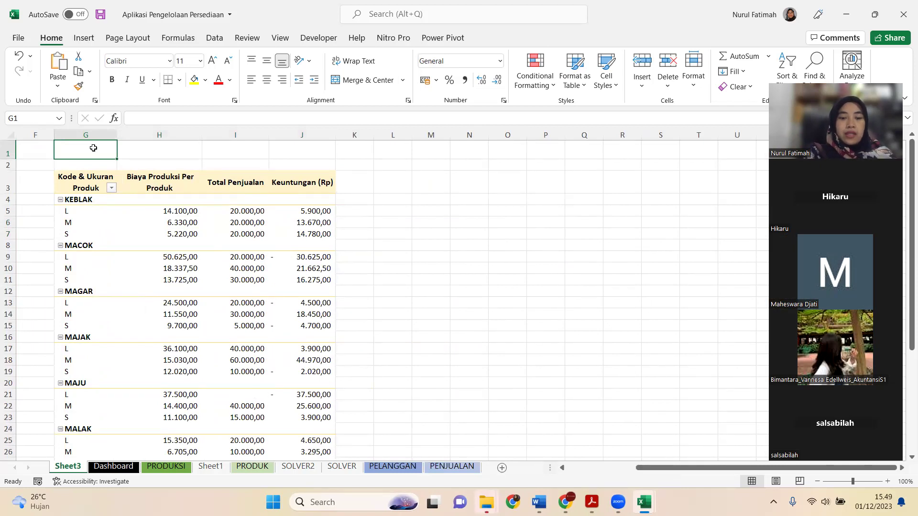
text(Dashboard)
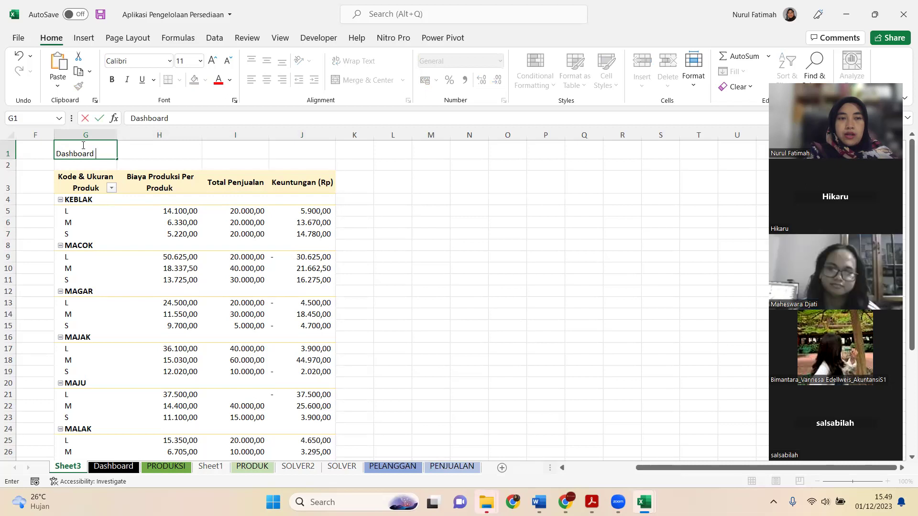
text( P)
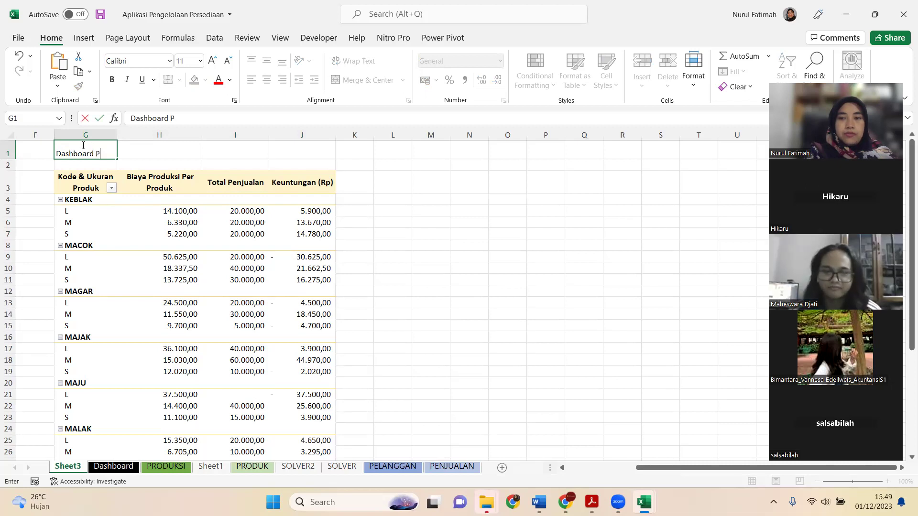
text(enjualan )
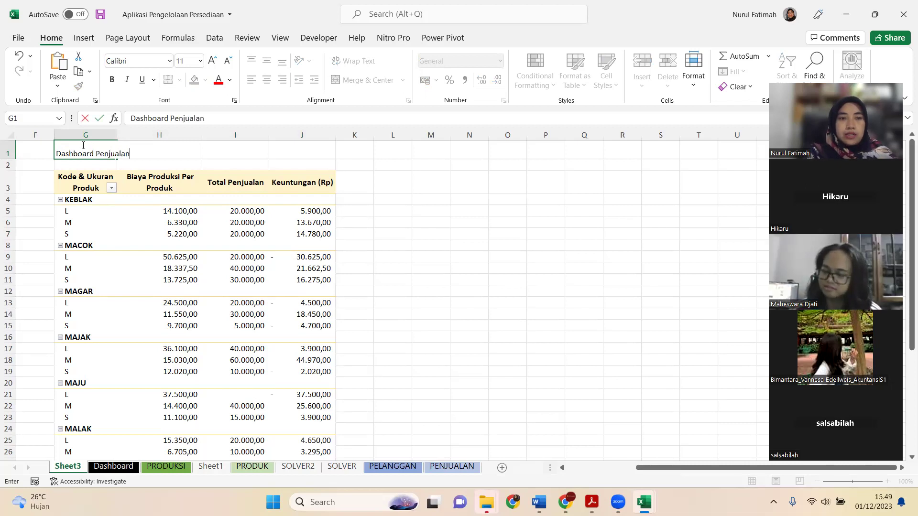
text(dan )
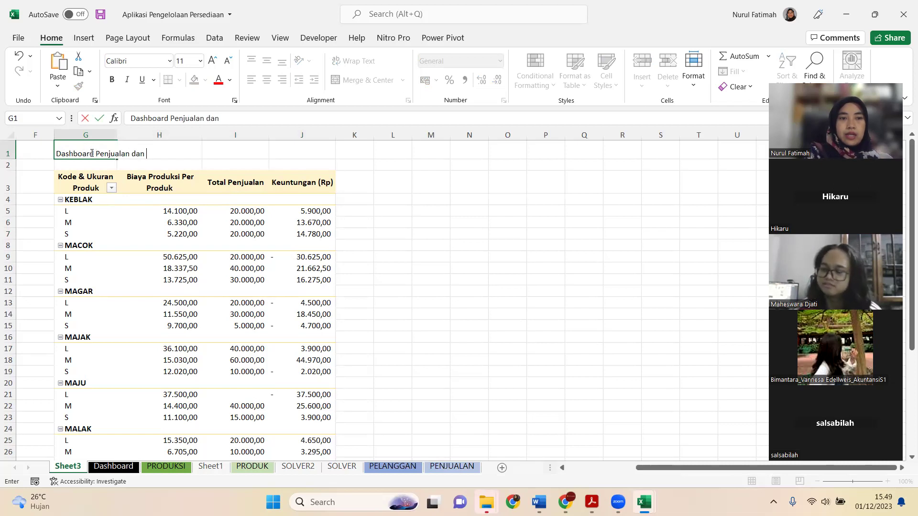
text(Keuntungan)
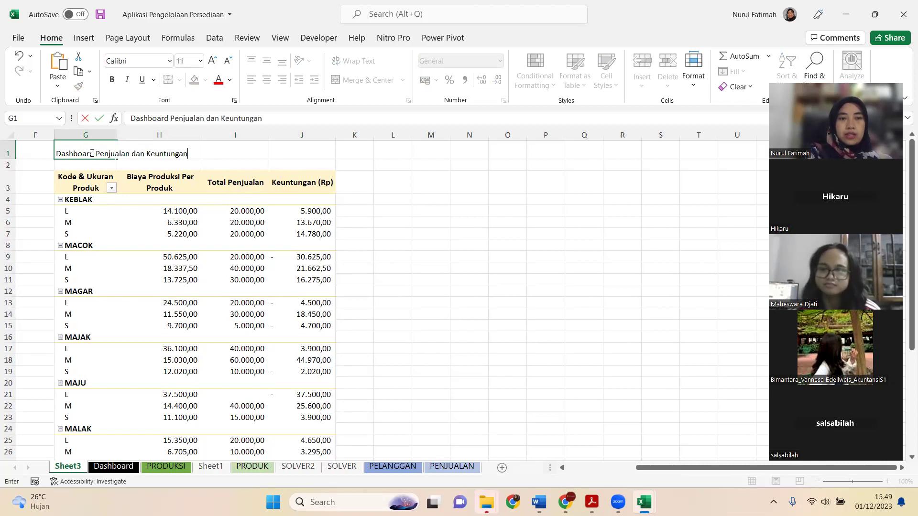
key(Return)
Step: Merge and center the title across G1:J1
drag(93, 153, 302, 153)
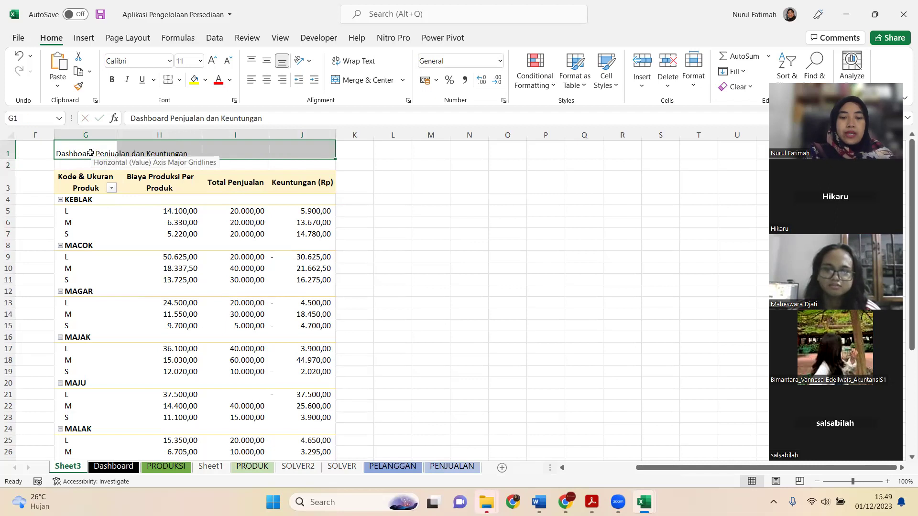
key(alt+h)
key(m)
key(c)
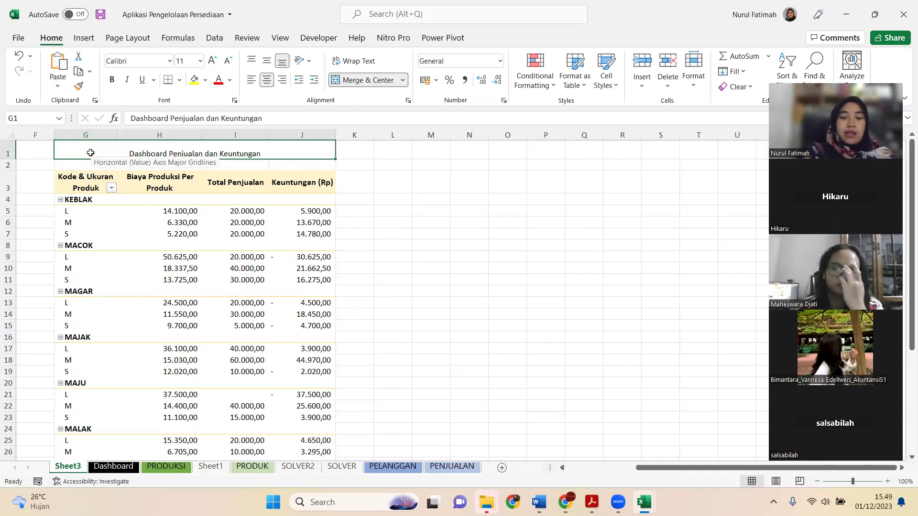
Step: Middle-align the title in row 1 vertically
key(alt)
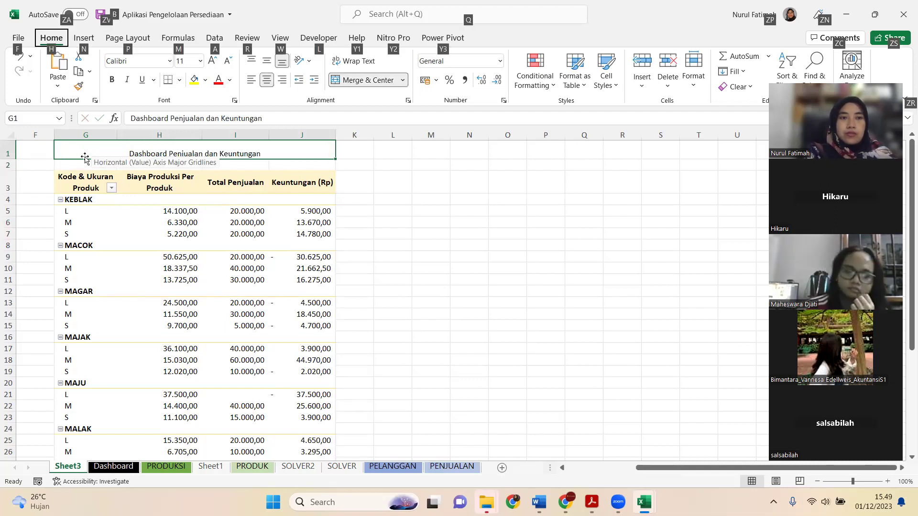
key(h)
key(a)
key(m)
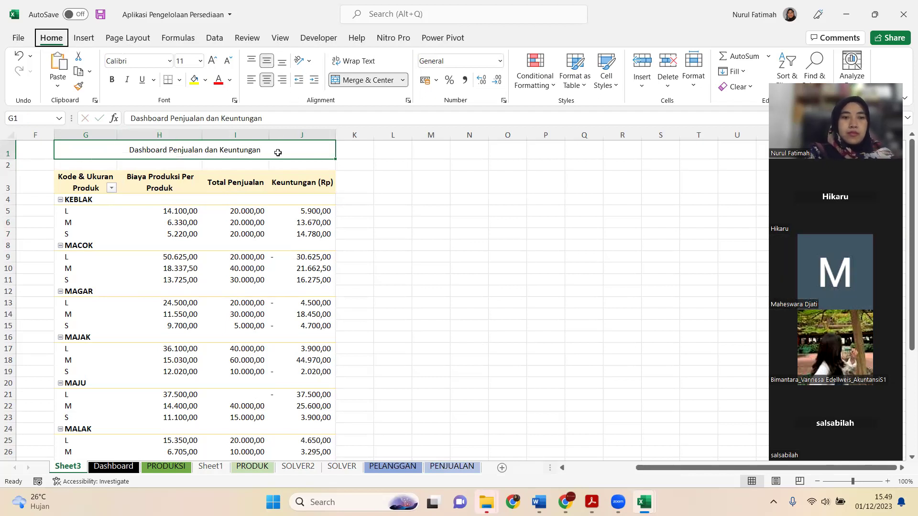
Step: Unmerge the title cells G1:J1 and set their horizontal alignment to Center Across Selection instead
key(alt+h)
key(m)
key(c)
key(alt+h)
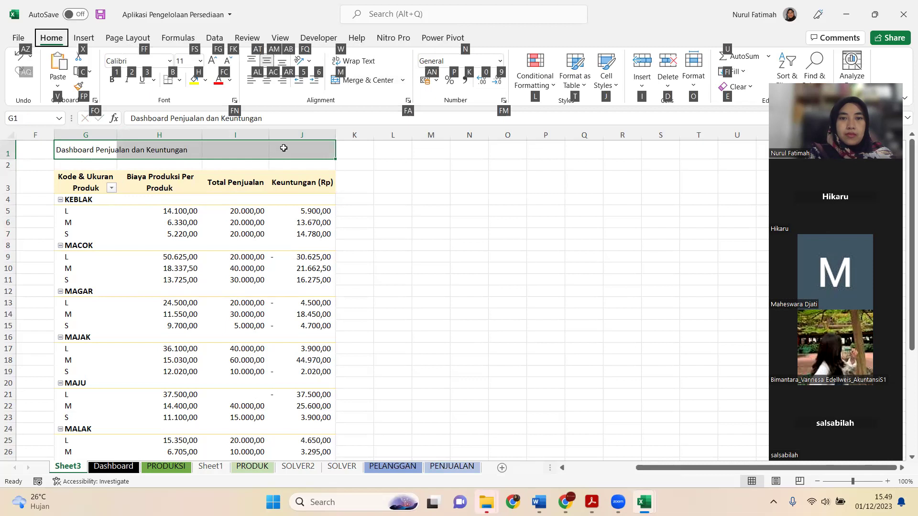
key(f)
key(a)
key(alt+Down)
key(Down)
key(Down)
key(Down)
key(Down)
key(Down)
key(Down)
key(Return)
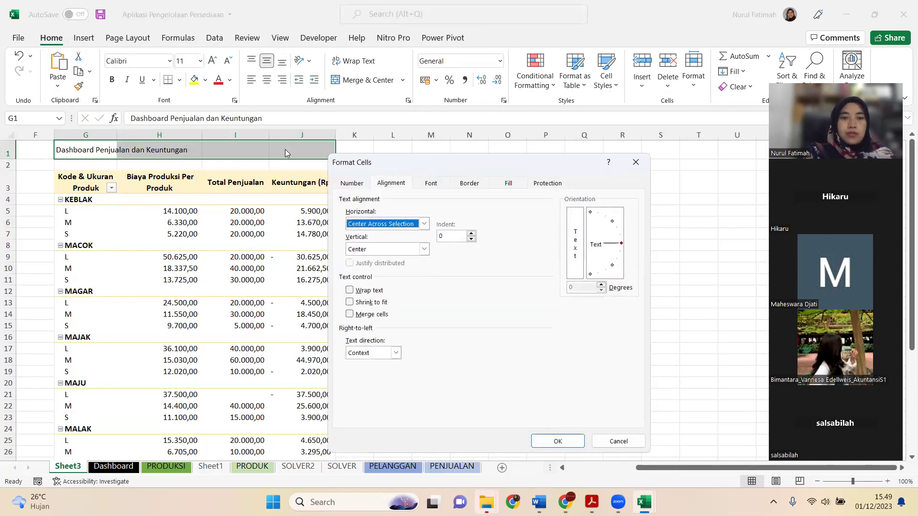
key(Return)
Step: Make the title in G1:J1 bold at font size 18 and save the workbook
key(ctrl+b)
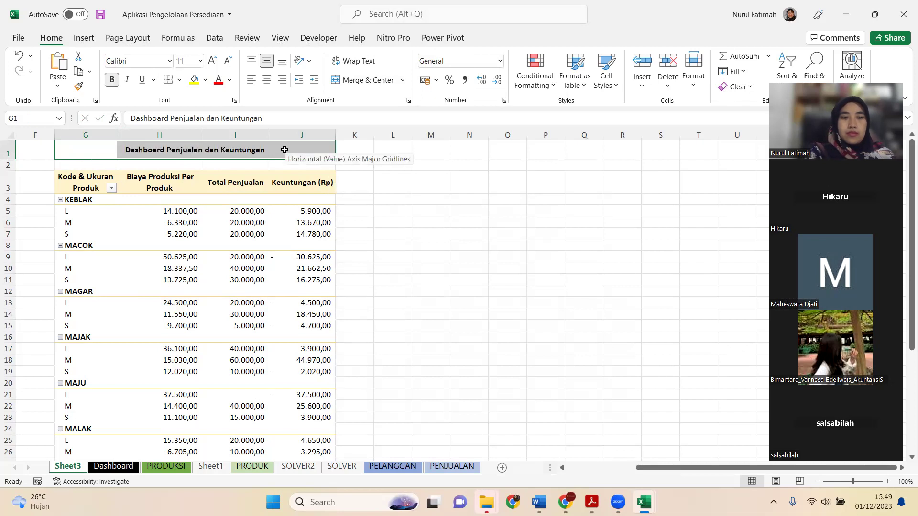
key(alt+h)
text(fs18)
key(Return)
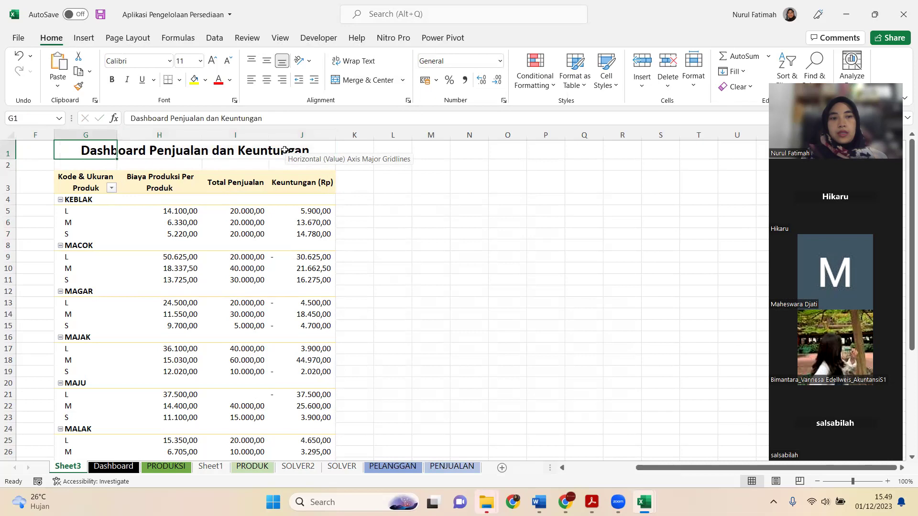
key(ctrl+s)
Step: Move to cell L1 on Sheet3, and examine the "Dashboard Persediaan Barang Dagang" table on the Dashboard sheet as a reference
key(Right)
key(Right)
key(Right)
key(Right)
key(Right)
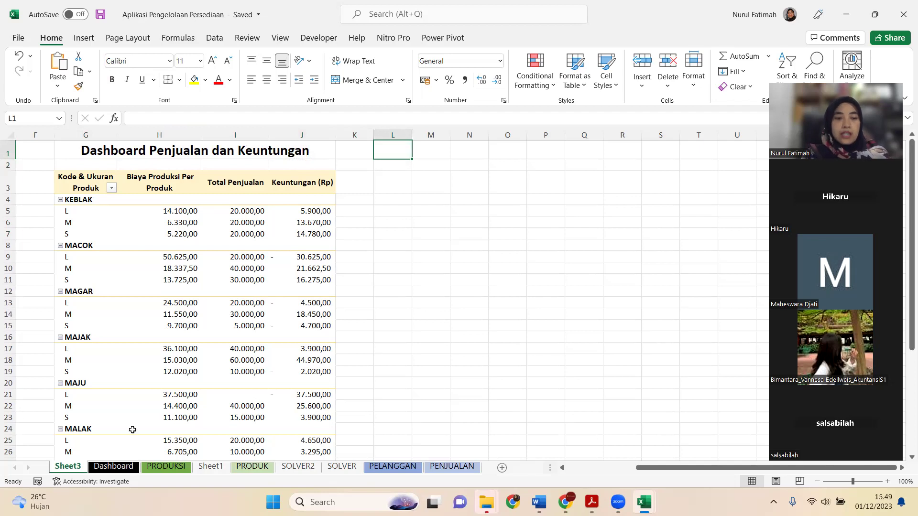
click(113, 467)
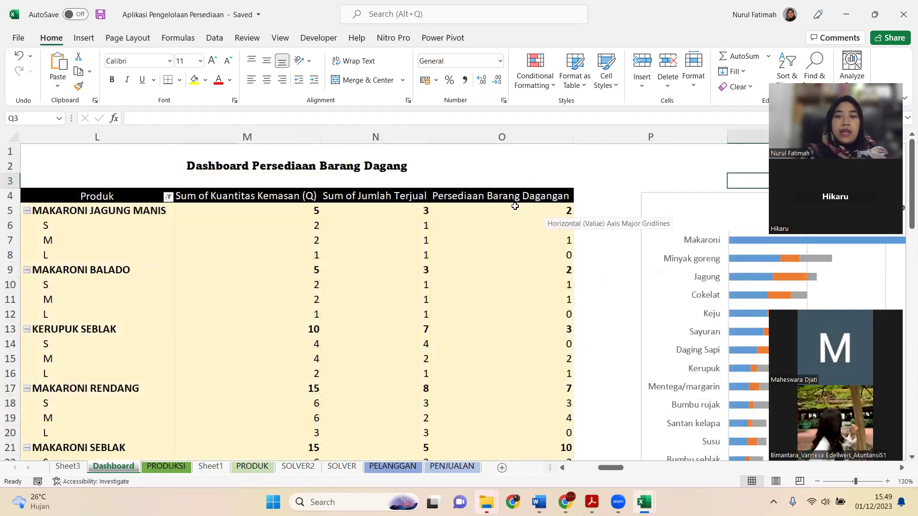
scroll(507, 214, down, 3)
scroll(486, 234, down, 3)
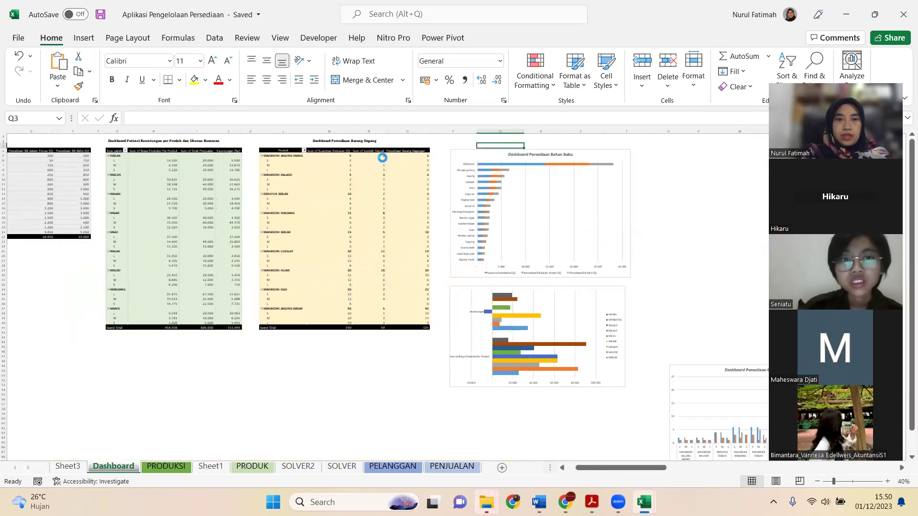
scroll(382, 157, up, 2)
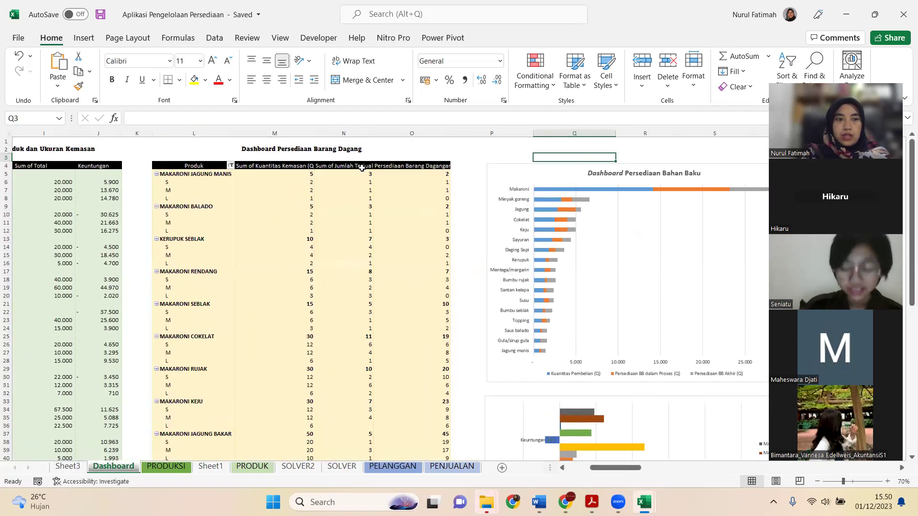
scroll(362, 167, up, 2)
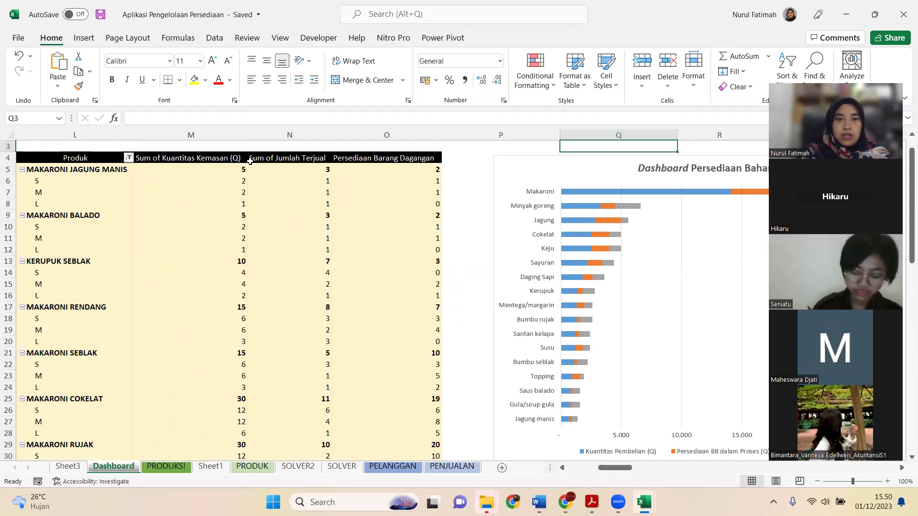
scroll(250, 161, up, 1)
click(215, 156)
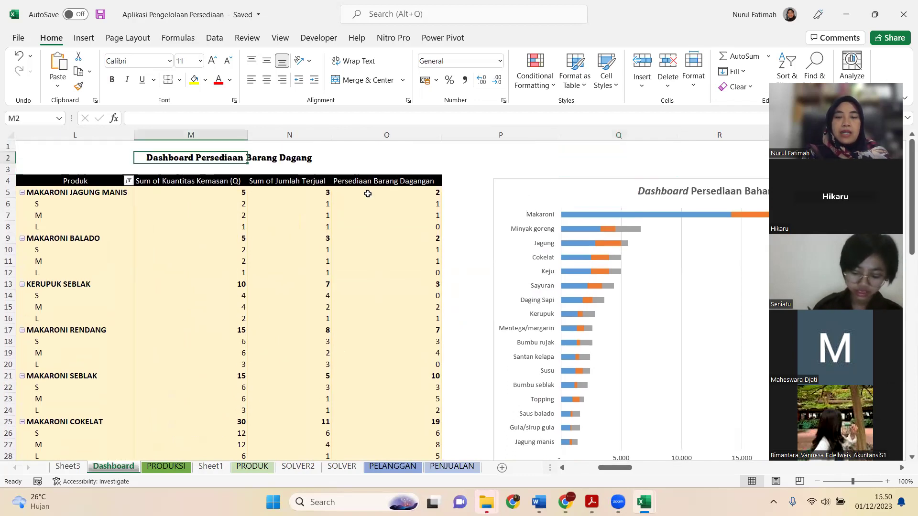
Step: Review the Dashboard sheet's tables from the merchandise inventory pivot across to the raw-material title in B2
key(Left)
key(Down)
key(Down)
key(Down)
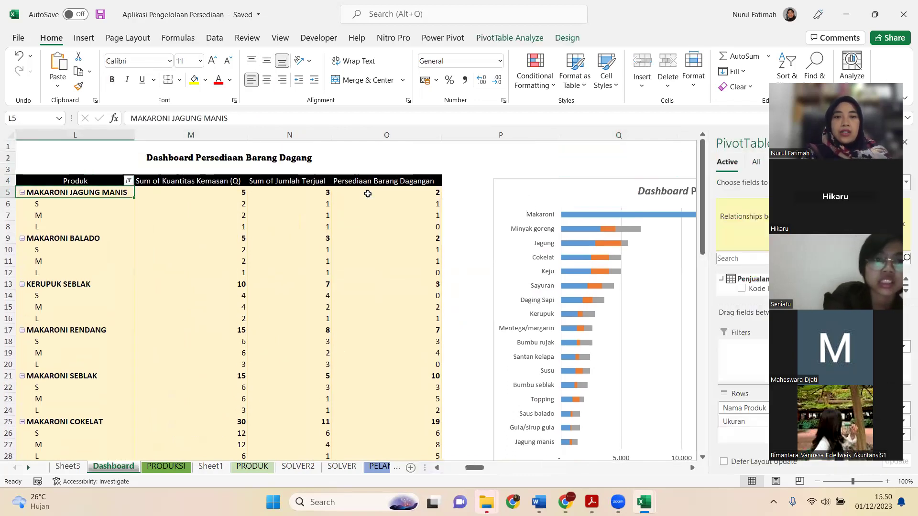
scroll(368, 194, left, 1)
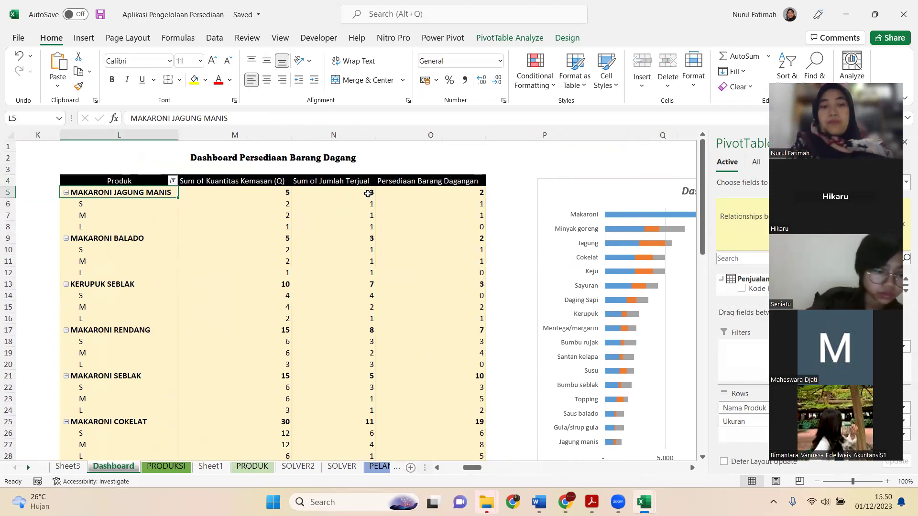
key(Left)
key(Left)
key(Left)
key(Left)
key(Left)
key(Left)
key(Left)
key(Left)
key(Left)
key(Left)
key(Left)
key(Right)
key(Up)
key(Up)
key(Up)
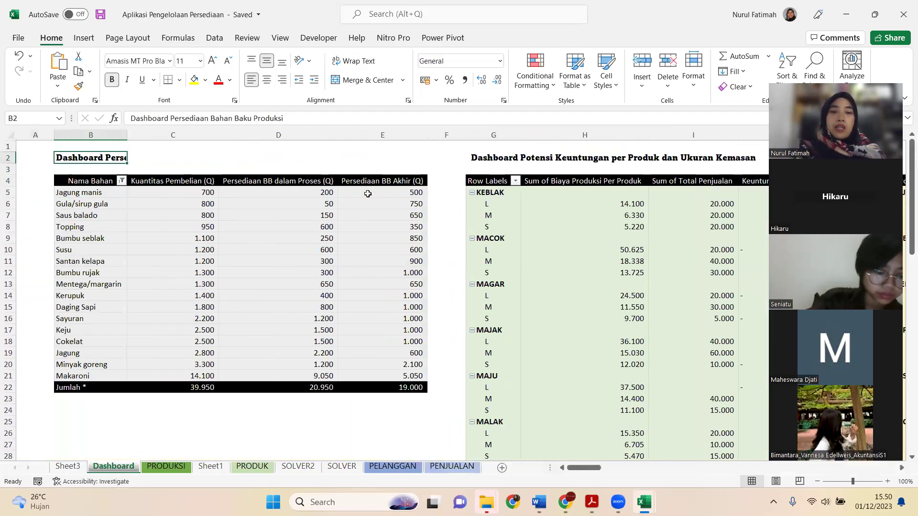
Step: Go back across the Dashboard tables to the merchandise inventory pivot and select its Persediaan Barang Dagangan value in O5
key(Right)
key(Right)
key(Right)
key(Right)
key(Right)
key(Right)
key(Right)
key(Right)
key(Right)
key(Right)
key(Right)
key(Right)
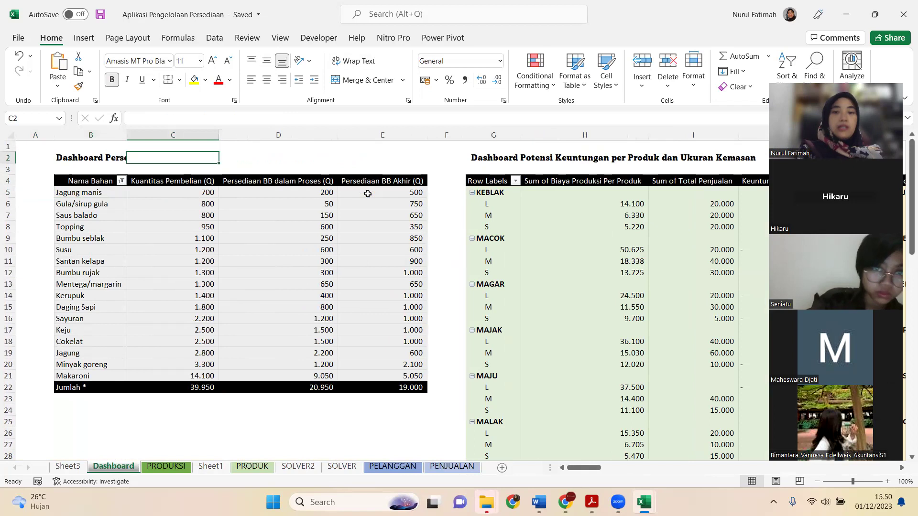
key(Right)
key(Right)
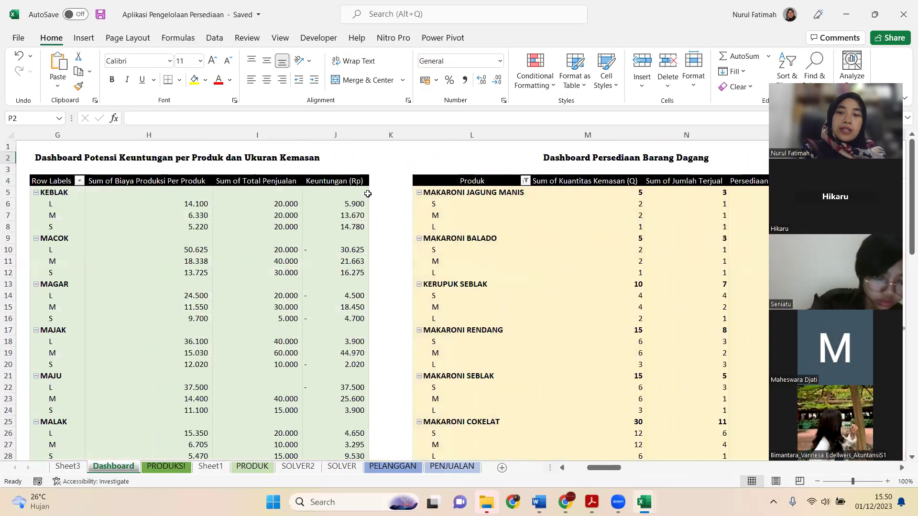
key(Left)
key(Left)
key(Left)
key(Down)
key(Down)
key(Down)
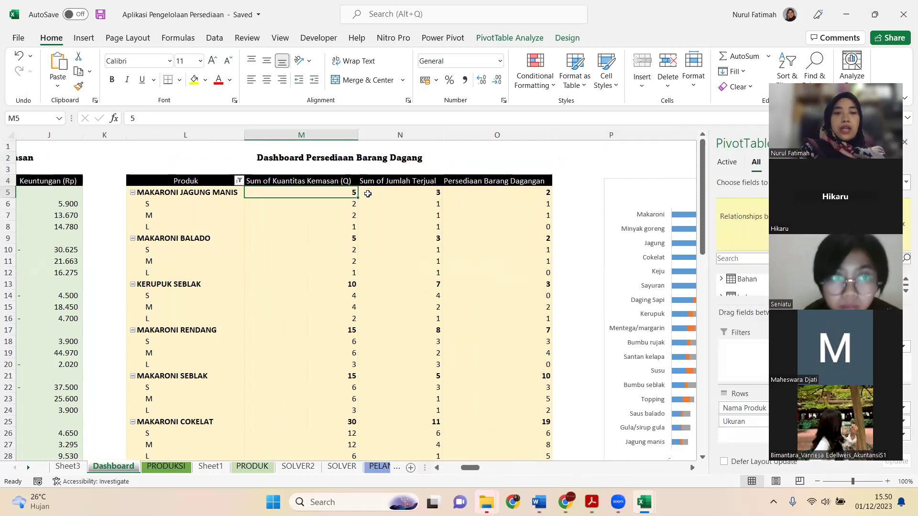
key(Right)
key(Right)
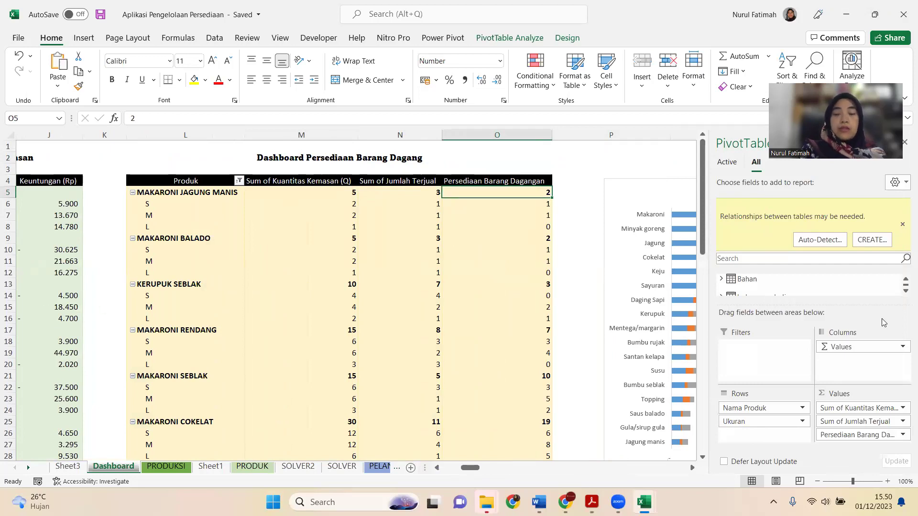
Step: Dismiss the relationships notice in the pivot's field list, and show only the active tables with their fields collapsed
click(903, 227)
scroll(754, 258, down, 3)
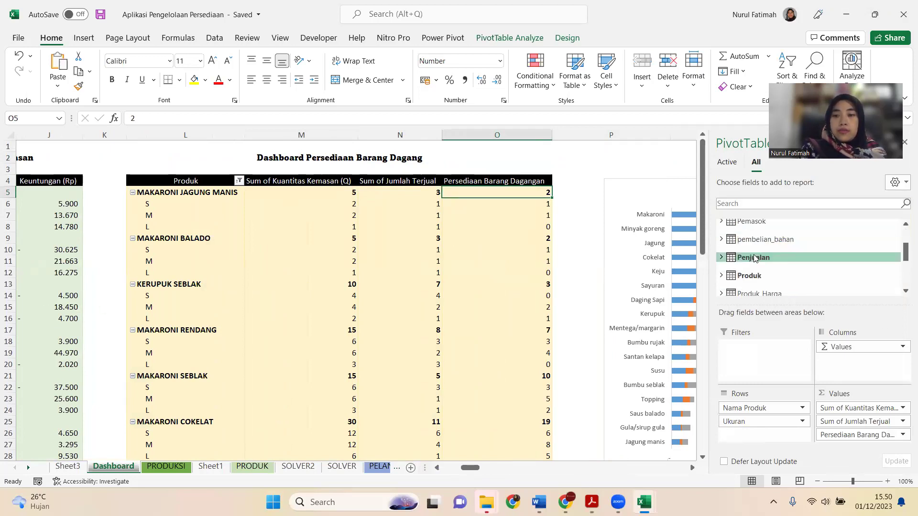
click(728, 164)
click(723, 225)
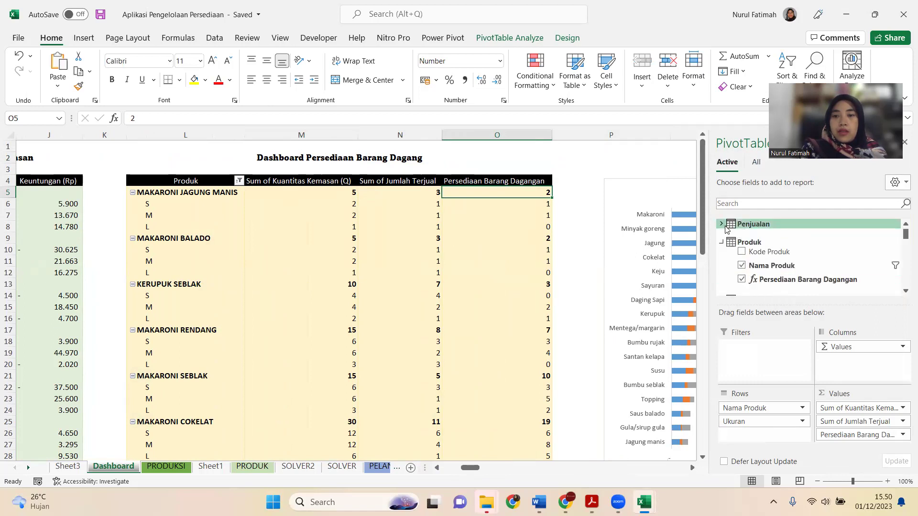
click(722, 242)
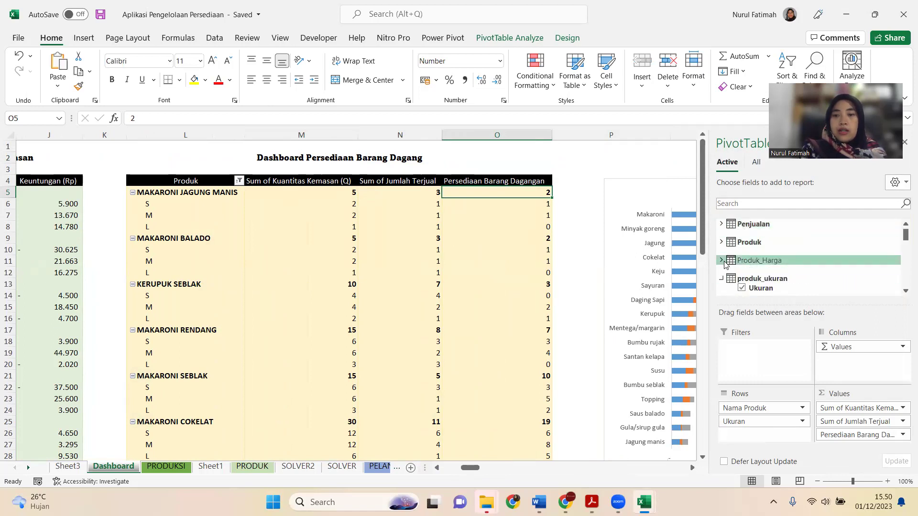
scroll(754, 258, down, 3)
click(722, 222)
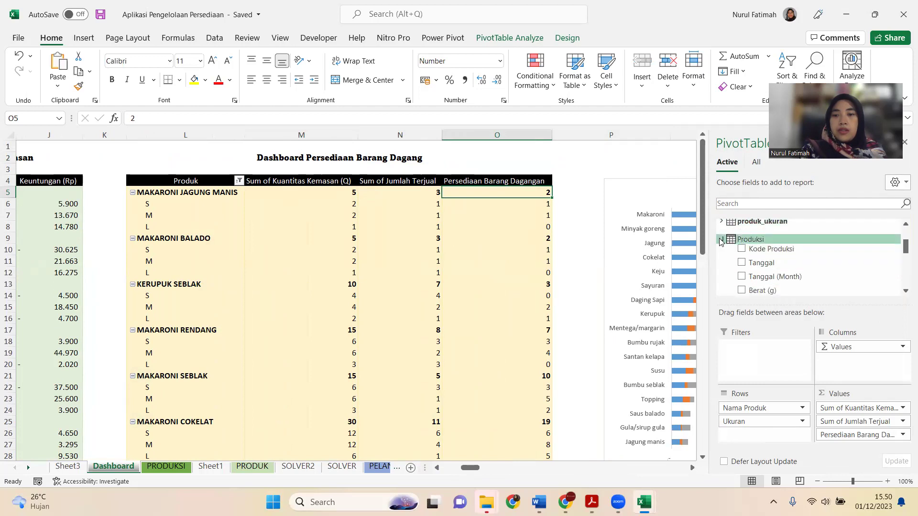
click(721, 240)
click(722, 259)
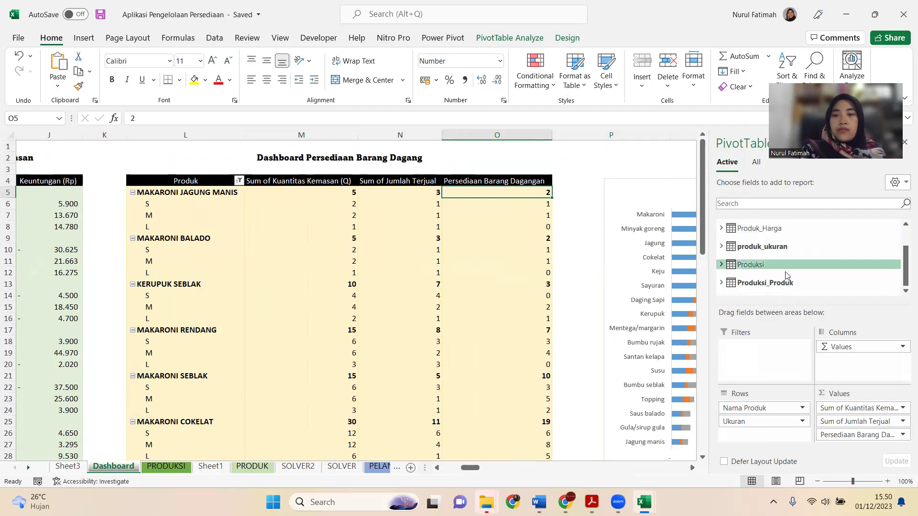
scroll(788, 266, up, 1)
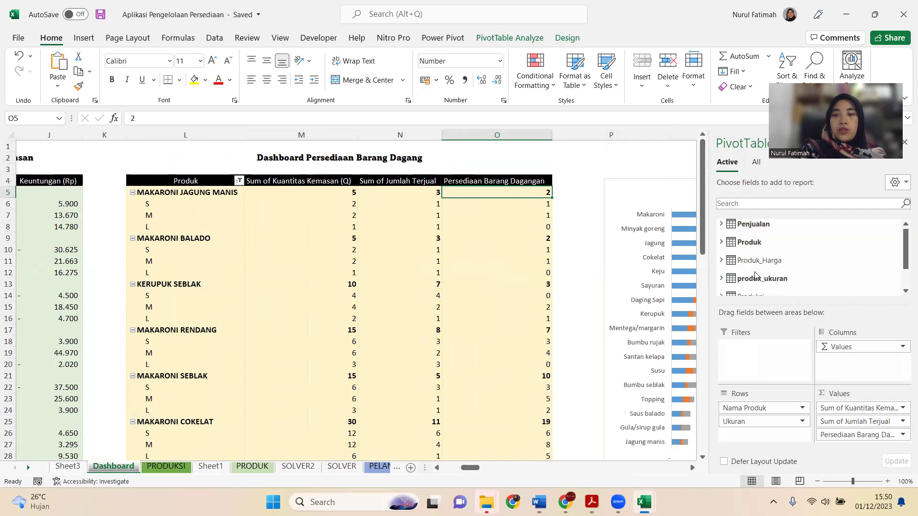
scroll(756, 283, down, 1)
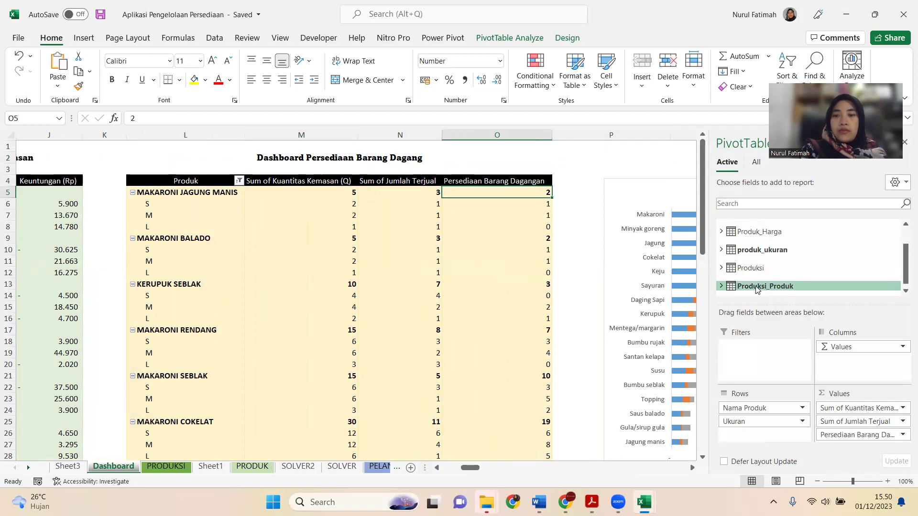
Step: Remove the unused Produk_Harga and Produksi tables from the pivot's list of active tables
click(757, 286)
click(721, 265)
scroll(754, 268, down, 1)
scroll(757, 265, up, 2)
scroll(757, 263, up, 1)
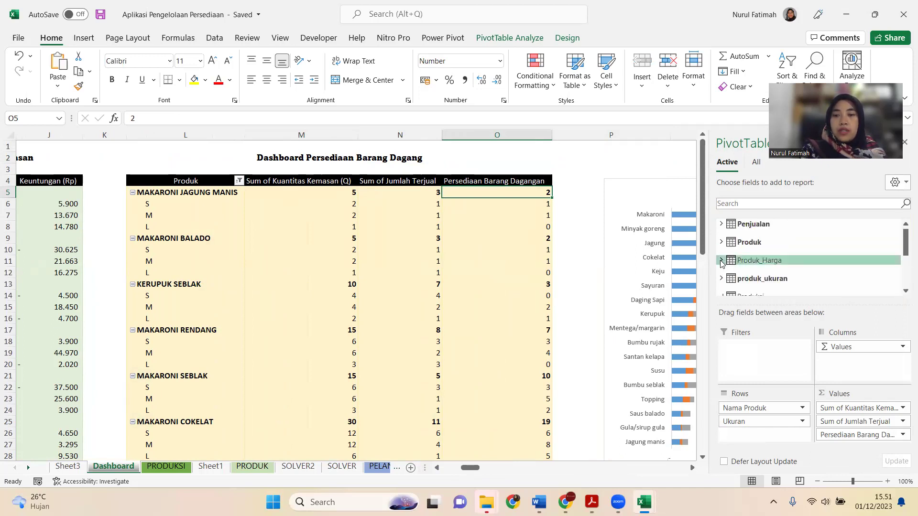
click(730, 263)
scroll(765, 258, down, 1)
scroll(774, 256, up, 1)
right_click(763, 254)
click(798, 272)
scroll(756, 269, down, 2)
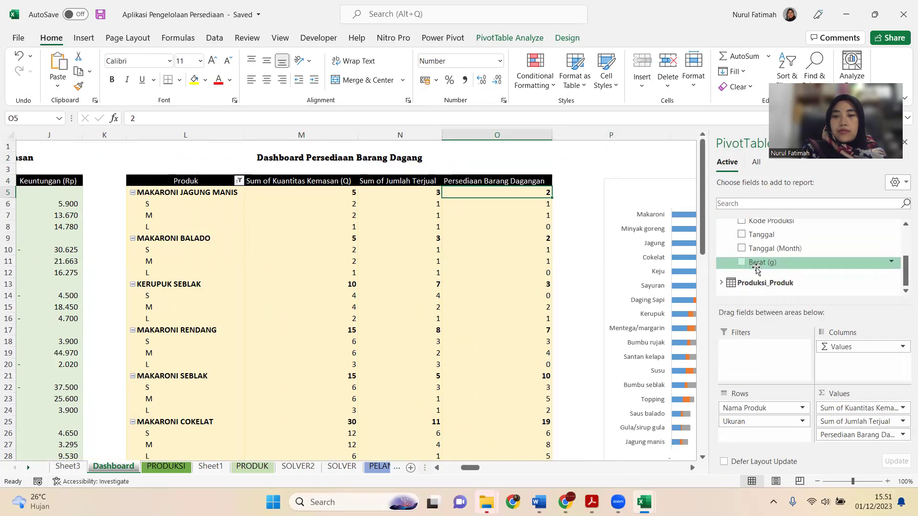
scroll(756, 269, up, 1)
click(722, 240)
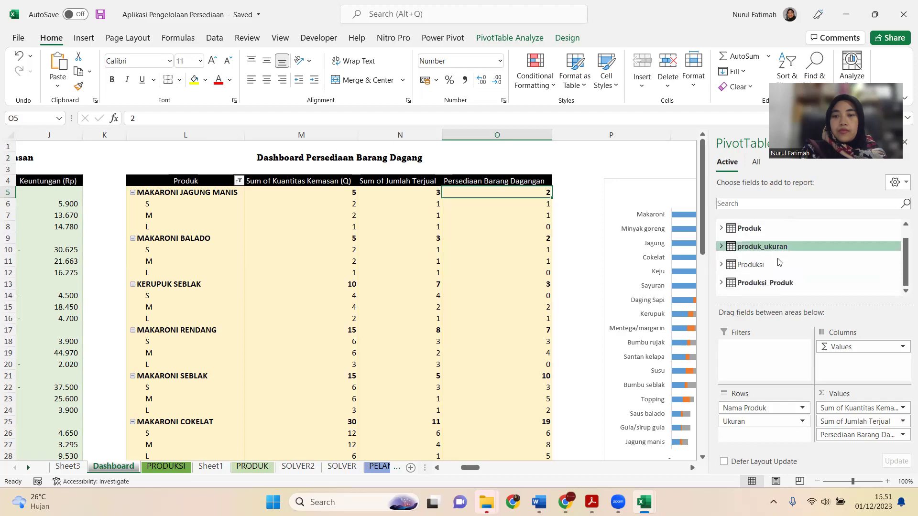
right_click(774, 266)
click(811, 288)
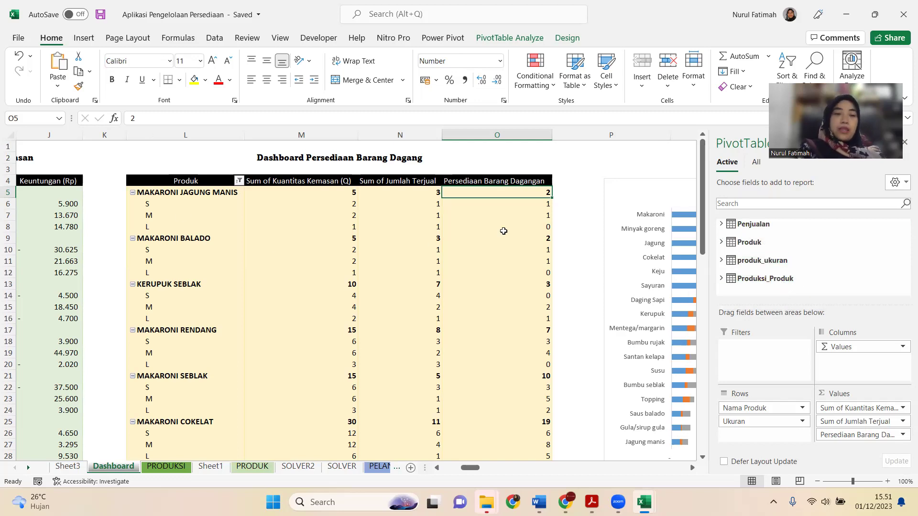
Step: Examine which fields of the Penjualan and Produk tables are used in the merchandise inventory pivot
click(721, 224)
scroll(754, 256, down, 2)
scroll(784, 246, down, 1)
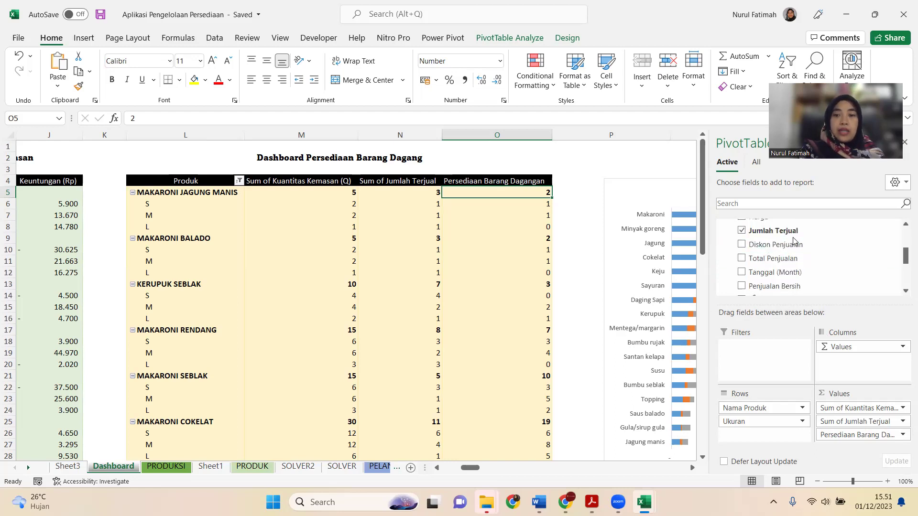
scroll(784, 247, down, 3)
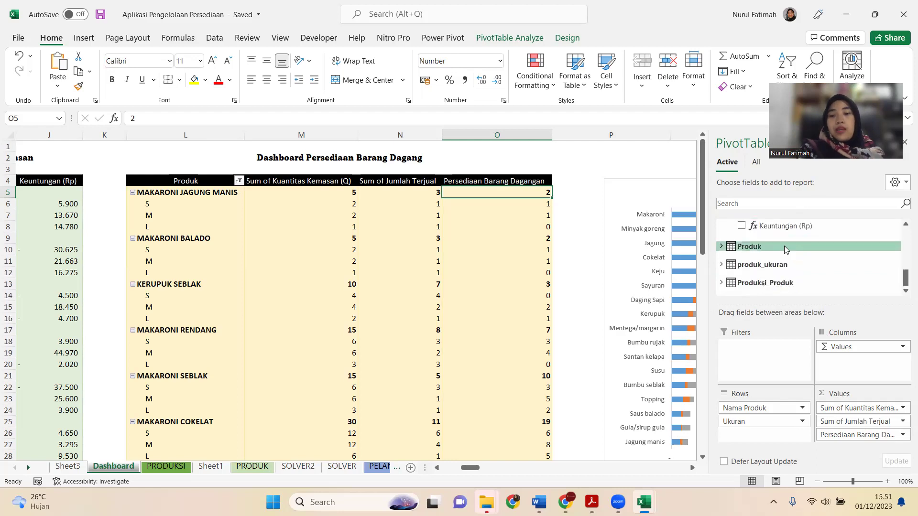
click(723, 247)
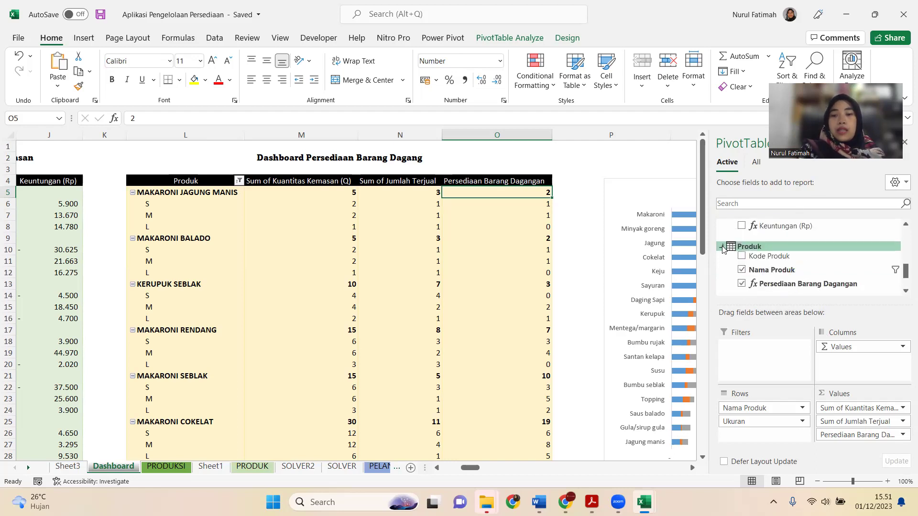
scroll(777, 266, down, 1)
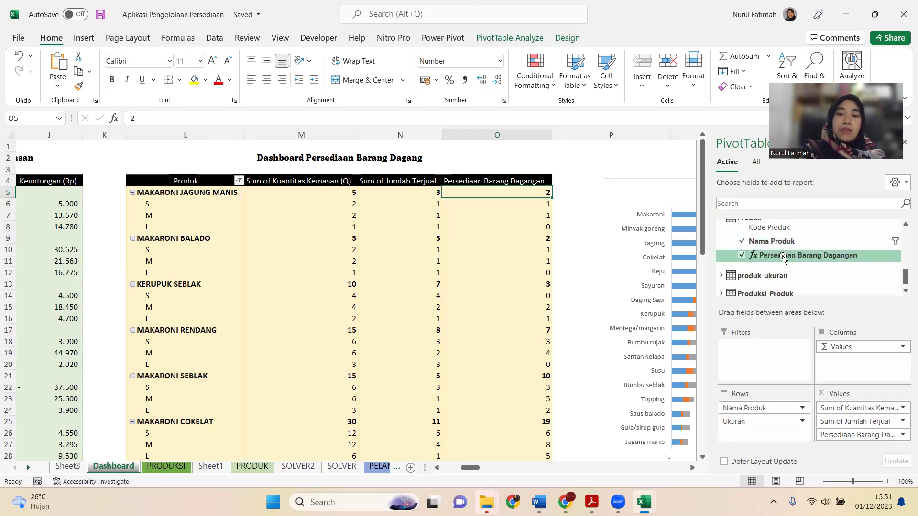
Step: Inspect the formula of the Persediaan Barang Dagangan measure in the Produk table and close its definition without changes
right_click(822, 256)
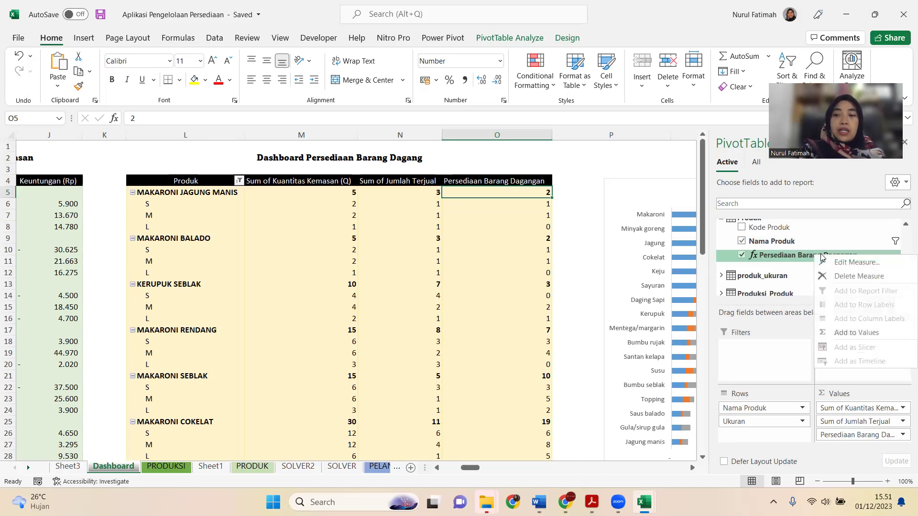
click(837, 263)
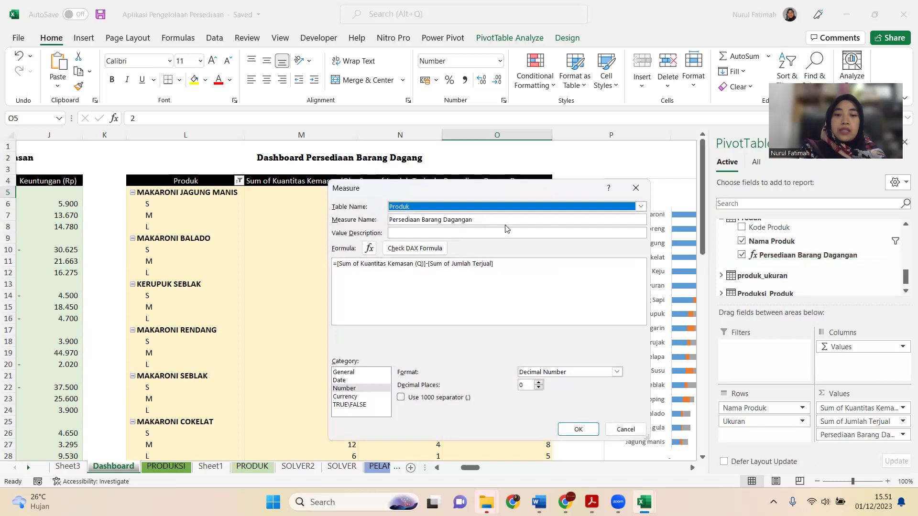
drag(461, 194, 521, 183)
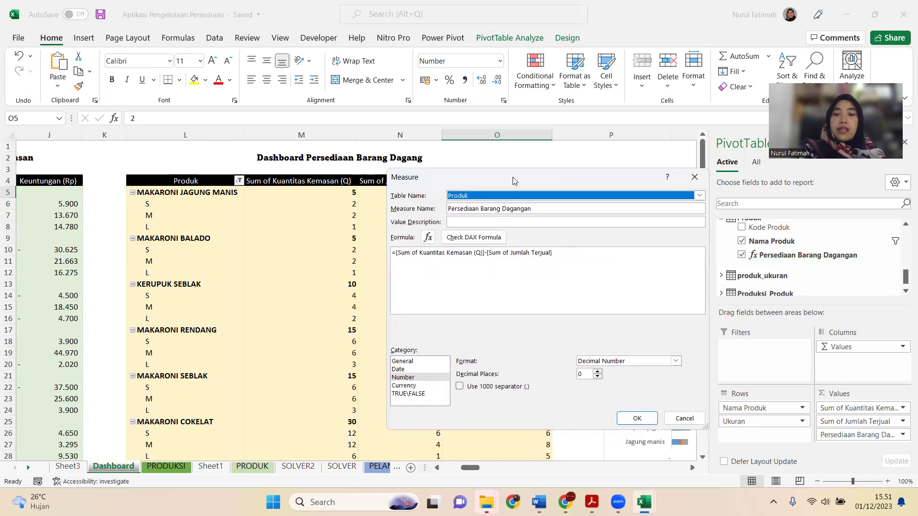
drag(514, 181, 480, 213)
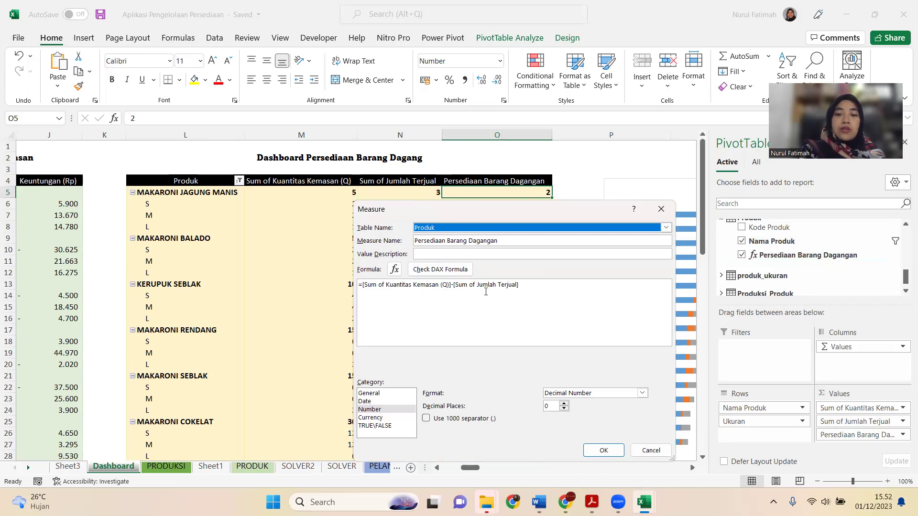
click(661, 209)
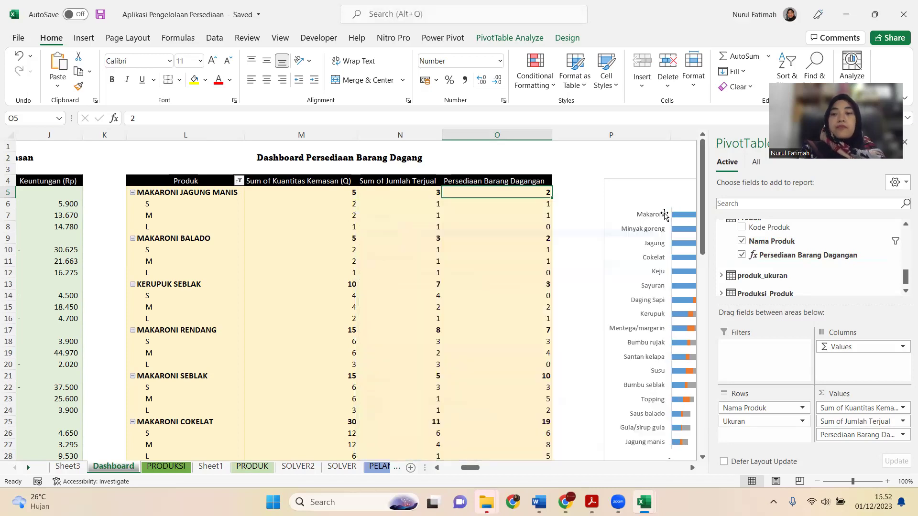
Step: Examine which fields of the produk_ukuran and Produksi_Produk tables are used in the merchandise inventory pivot
scroll(750, 287, down, 1)
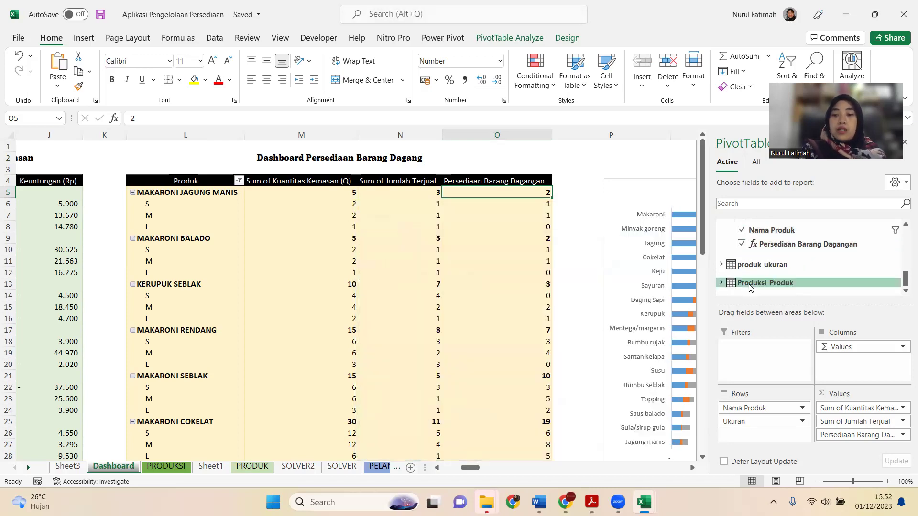
click(721, 265)
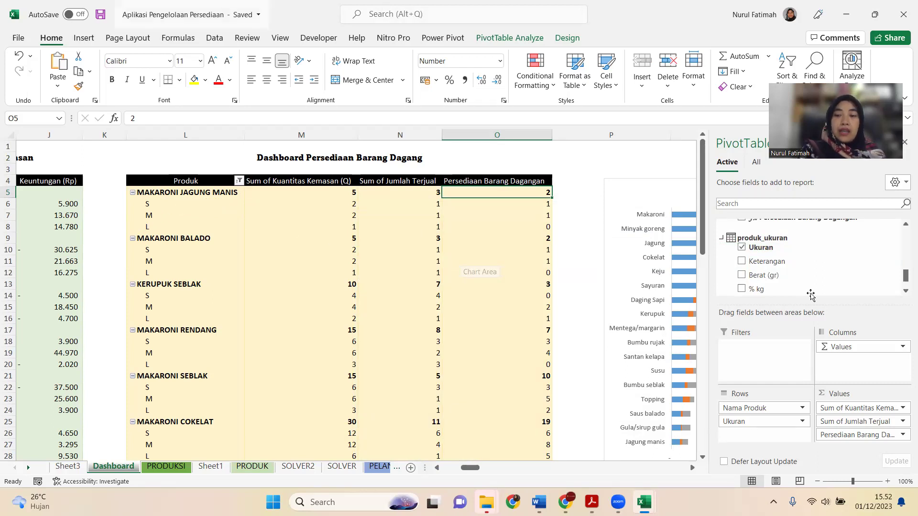
scroll(780, 263, down, 2)
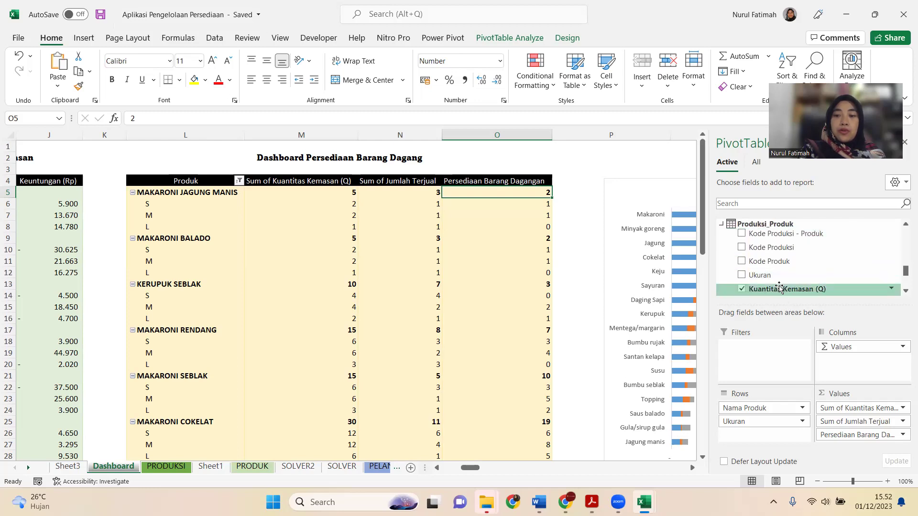
scroll(779, 287, down, 2)
scroll(770, 268, up, 2)
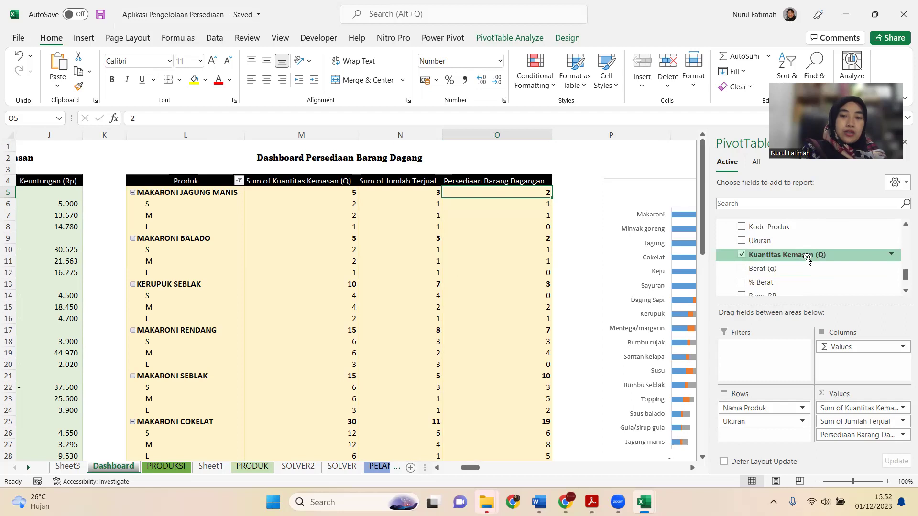
click(511, 249)
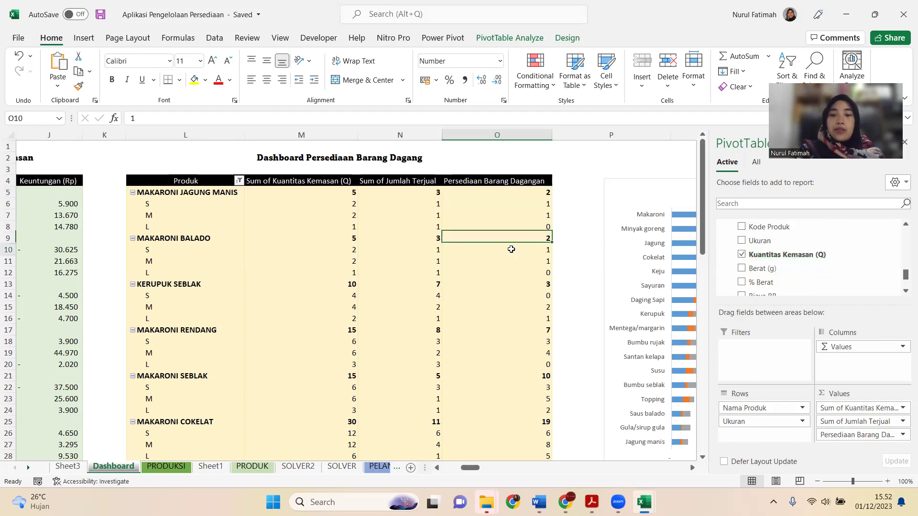
Step: Return to Sheet3, select cell L3, and open the workbook's Power Pivot data model
click(68, 467)
key(Down)
key(Down)
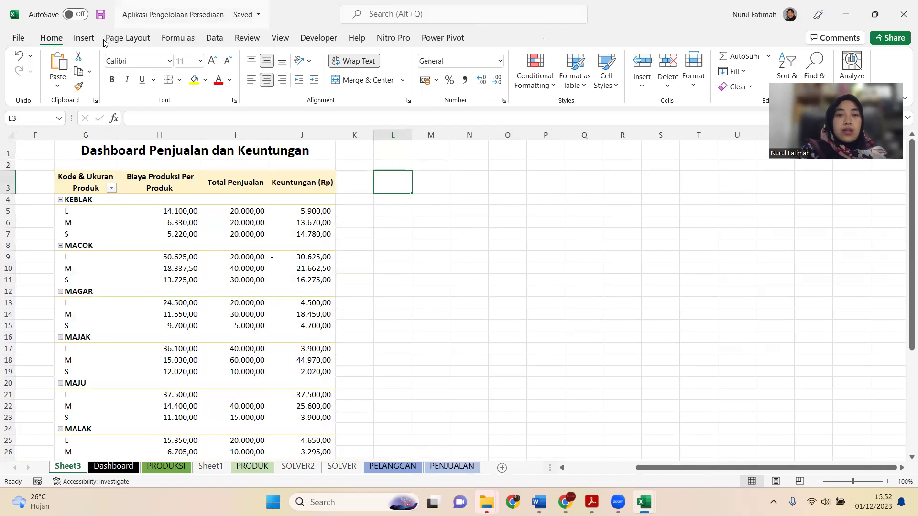
click(215, 37)
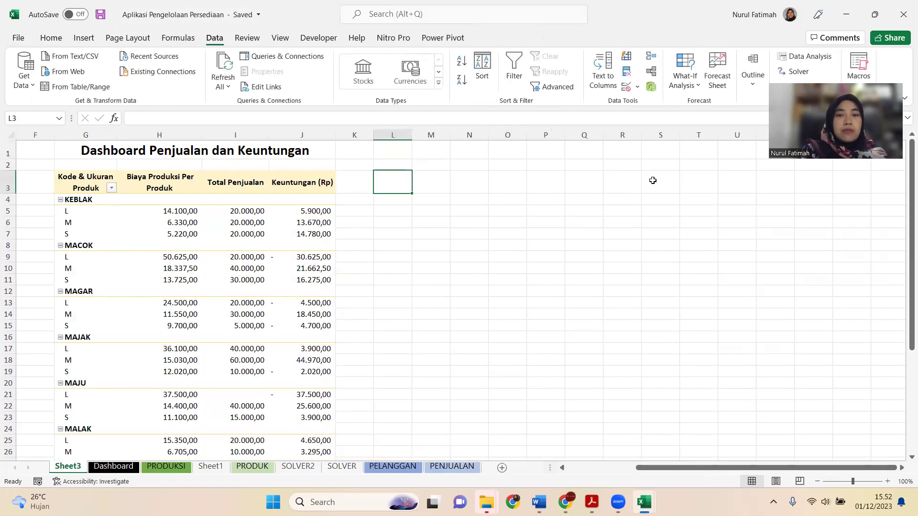
click(651, 86)
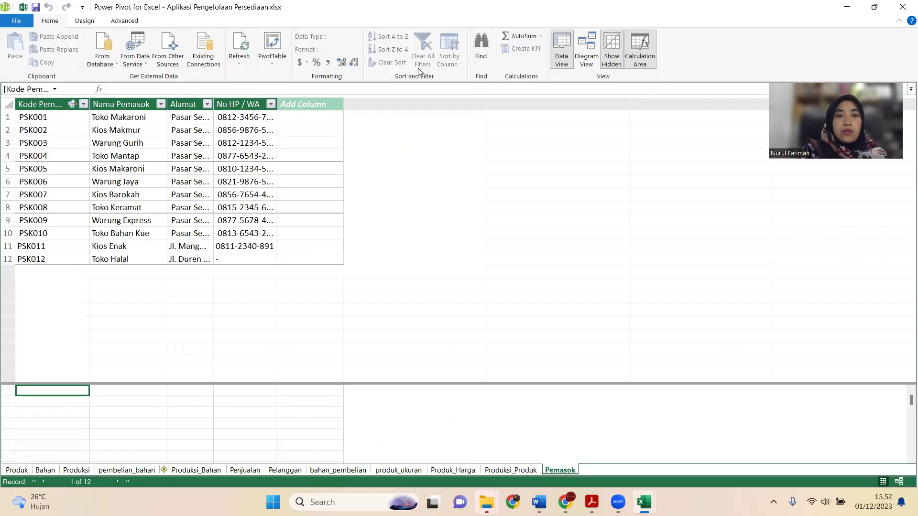
Step: Insert a PivotTable from the data model into the existing worksheet Sheet3 at cell L3
click(272, 46)
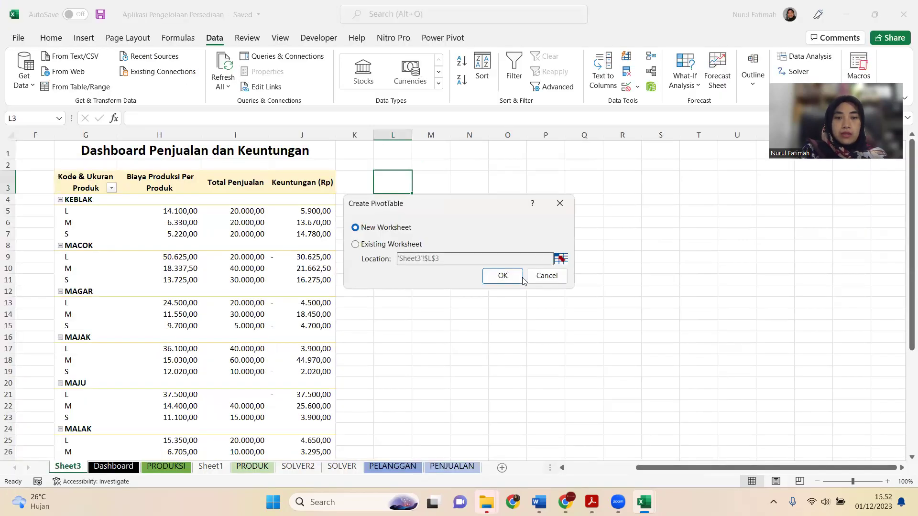
click(355, 245)
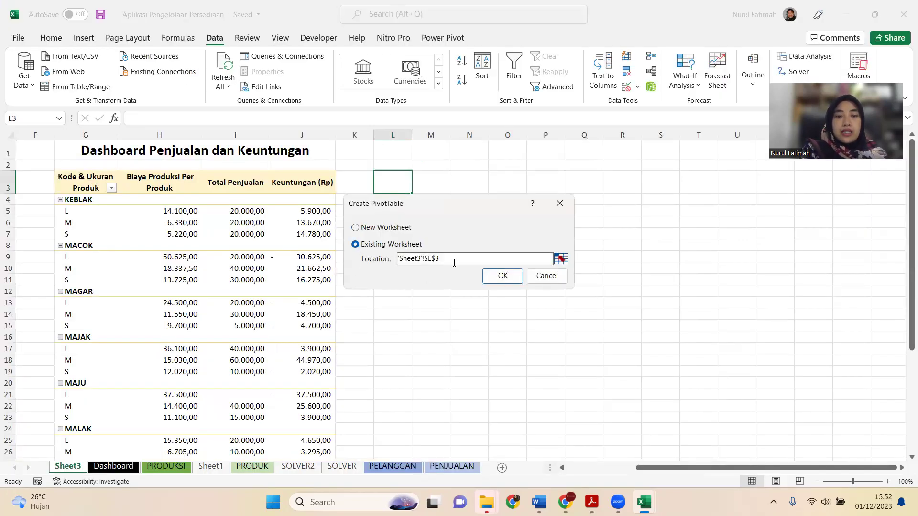
click(503, 276)
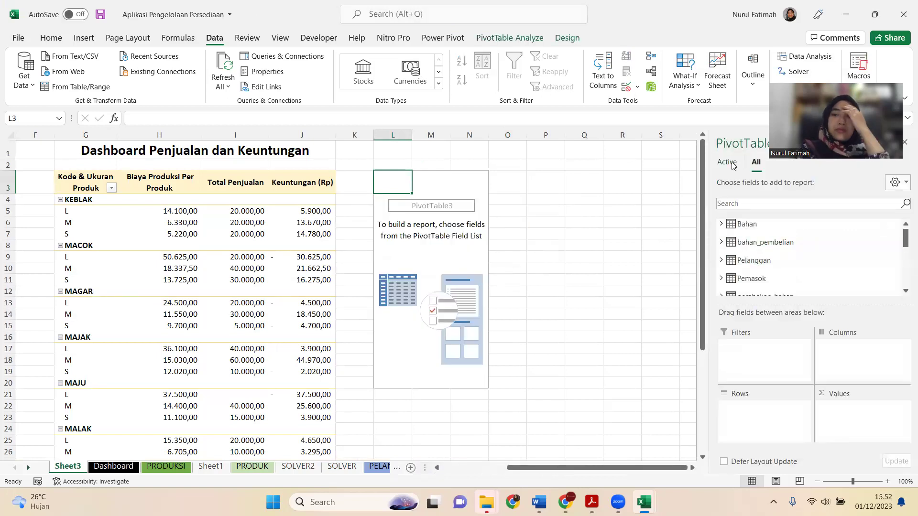
Step: Find the Penjualan table's fields and add Jumlah Terjual to the new pivot's values
click(739, 207)
text(penjualan)
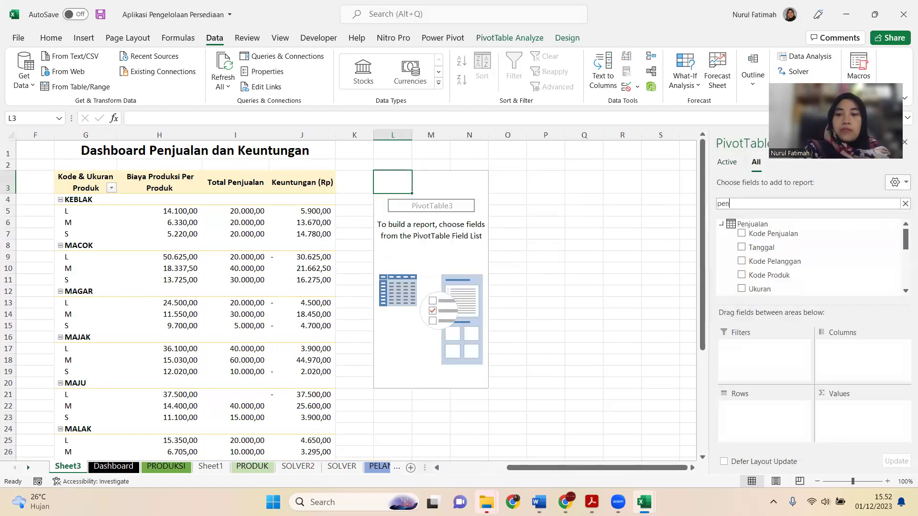
scroll(773, 273, down, 2)
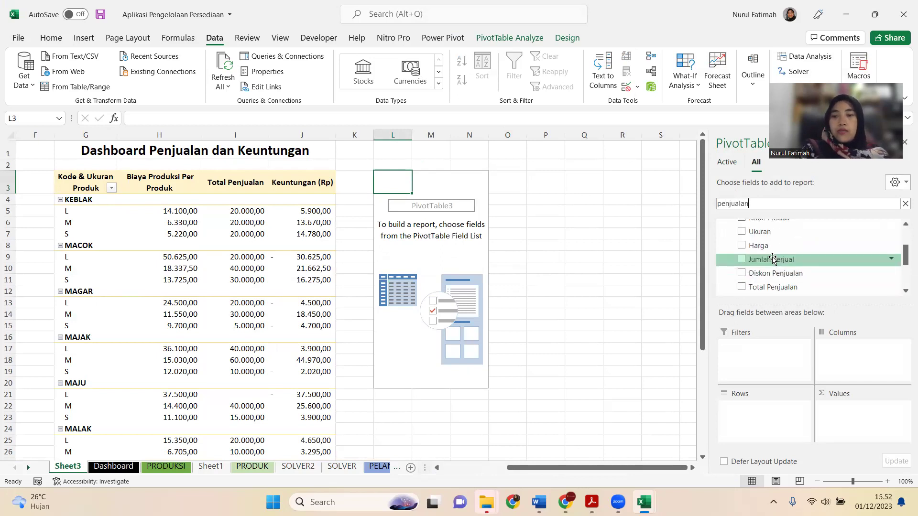
click(741, 260)
Step: Add the Produk table's Kode Produk as the pivot's rows and its Persediaan Barang Dagangan measure as a value
click(749, 207)
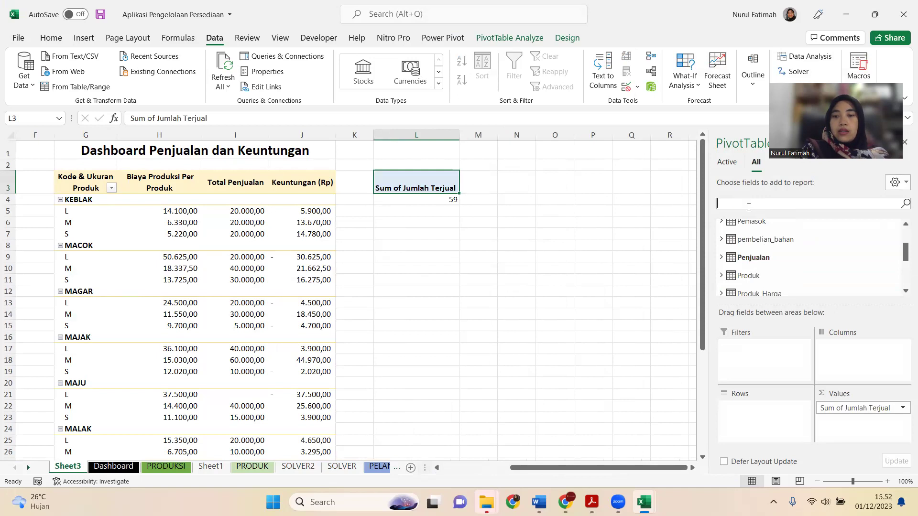
text(produk)
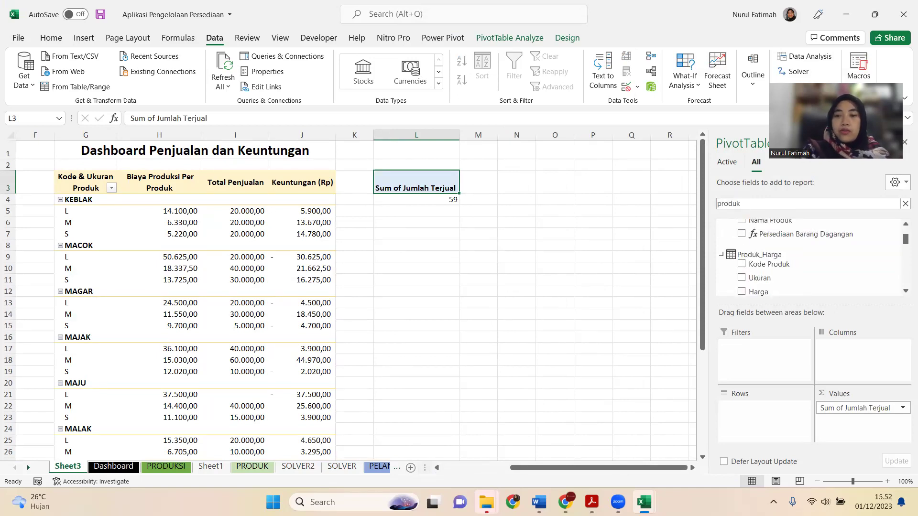
scroll(770, 244, up, 2)
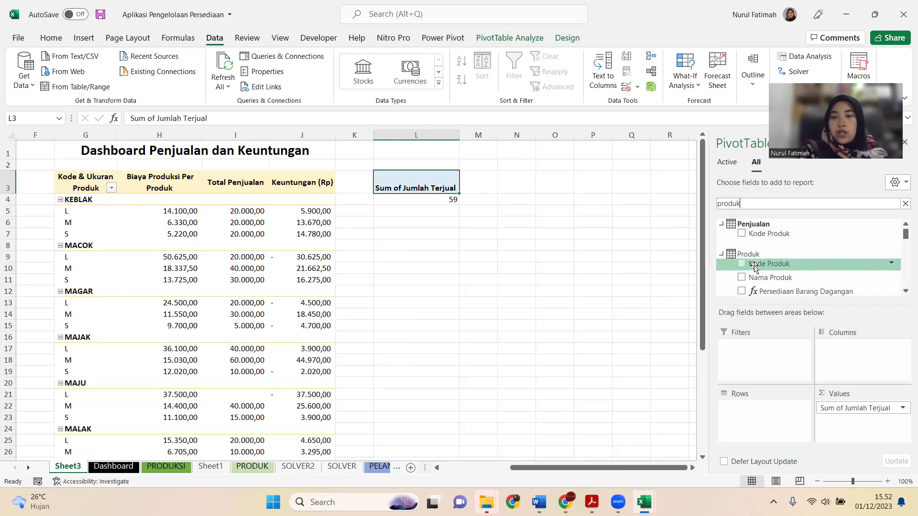
scroll(754, 267, down, 1)
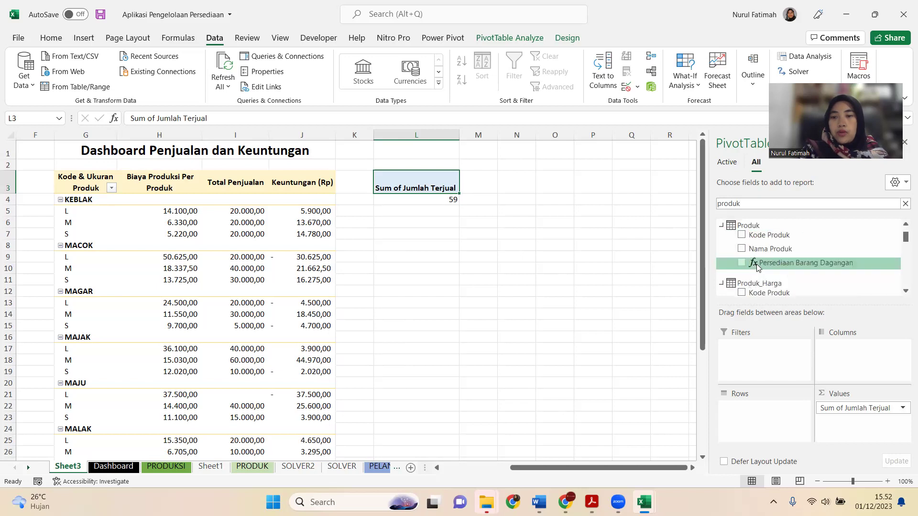
click(742, 235)
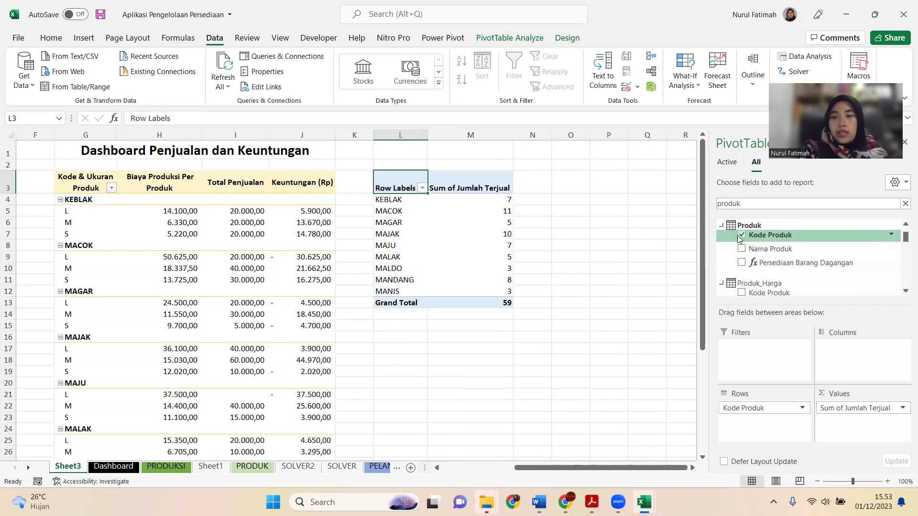
click(741, 262)
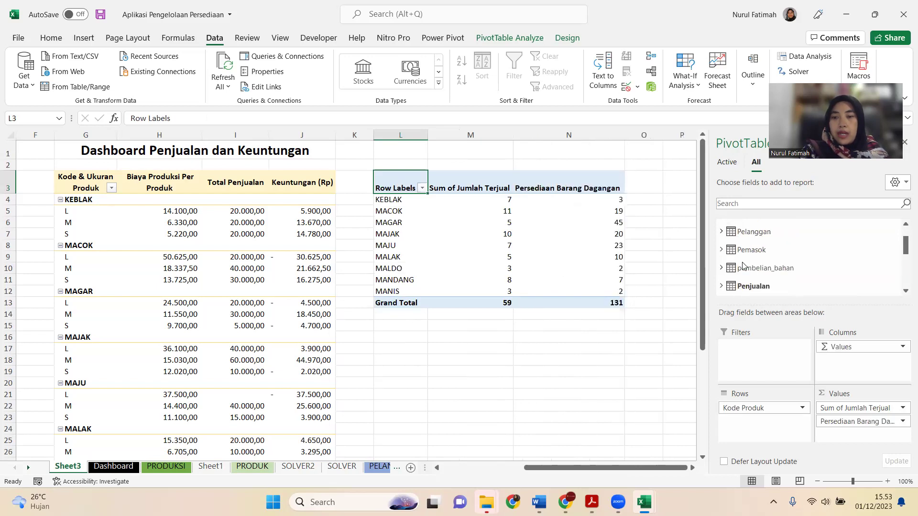
Step: Add Ukuran from the produk_ukuran table to the pivot rows beneath Kode Produk
click(755, 203)
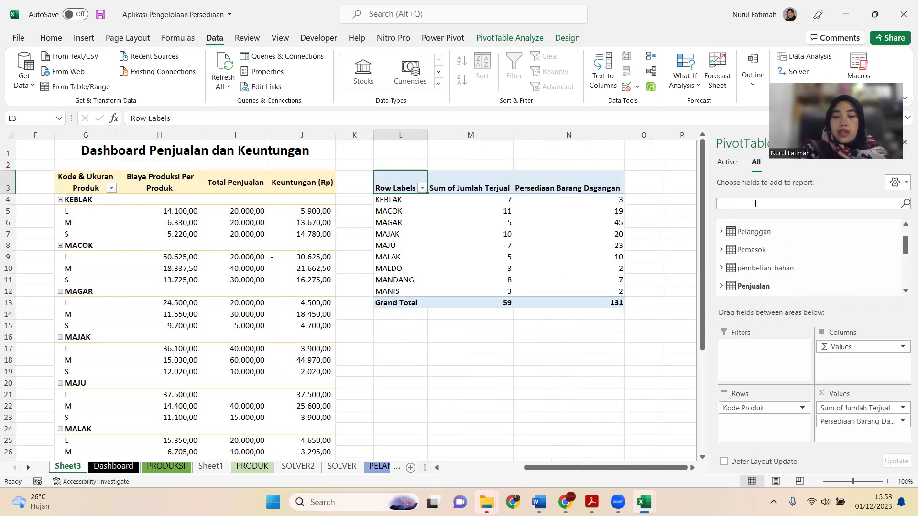
text(ukuran)
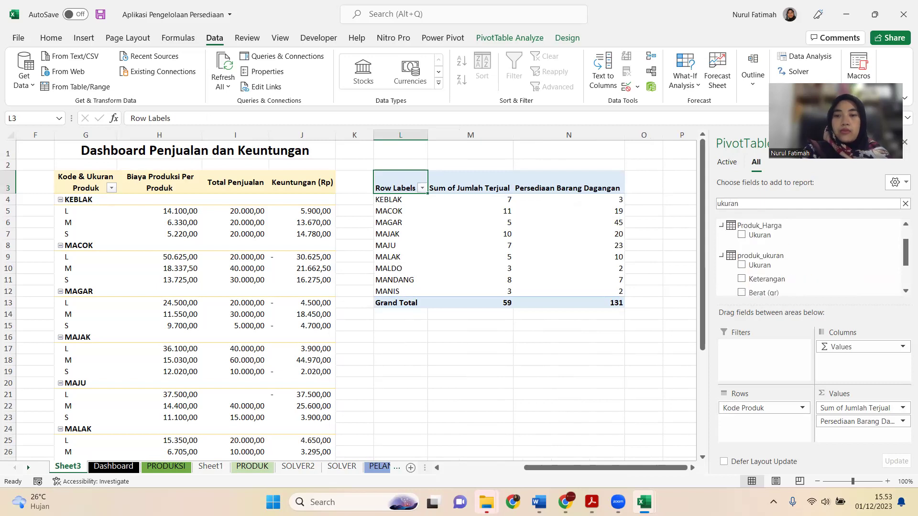
click(744, 267)
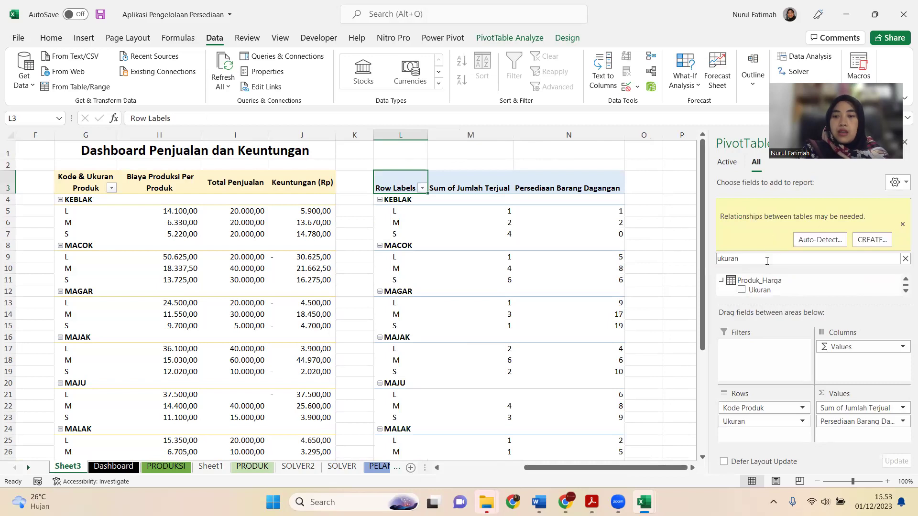
Step: Add Kuantitas Kemasan (Q) from the Produksi_Produk table to the pivot values and place it first, before Jumlah Terjual
drag(769, 259, 640, 249)
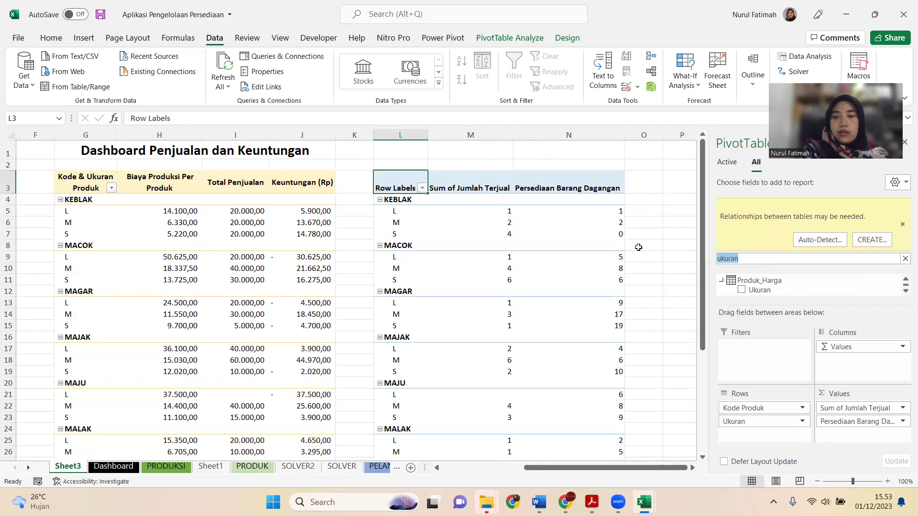
text(produksi)
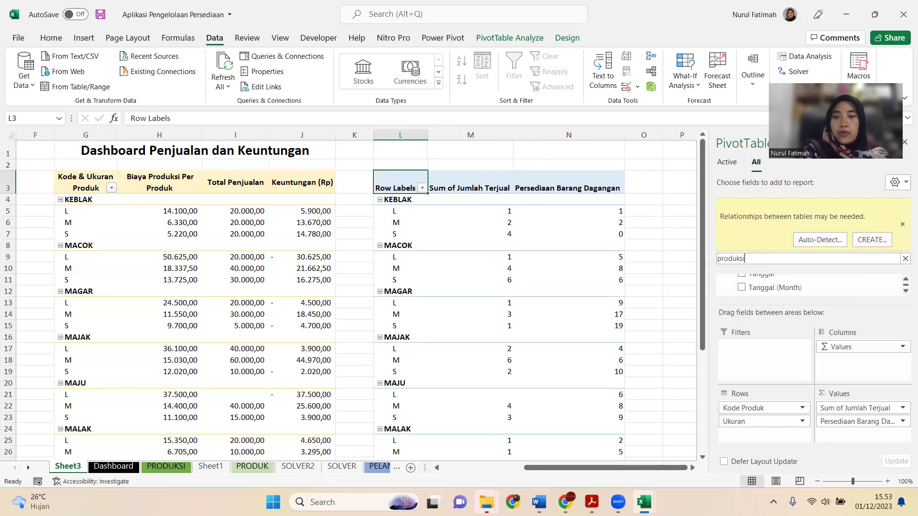
scroll(775, 282, up, 5)
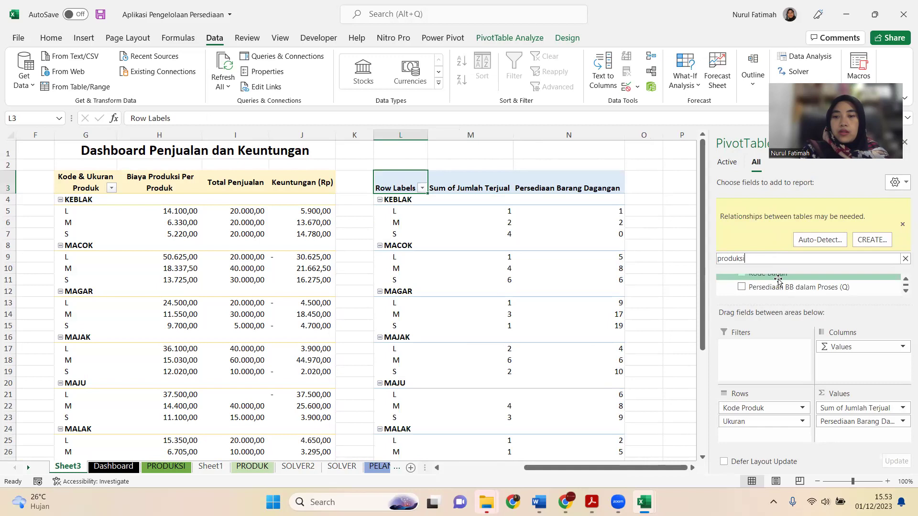
text(_prod)
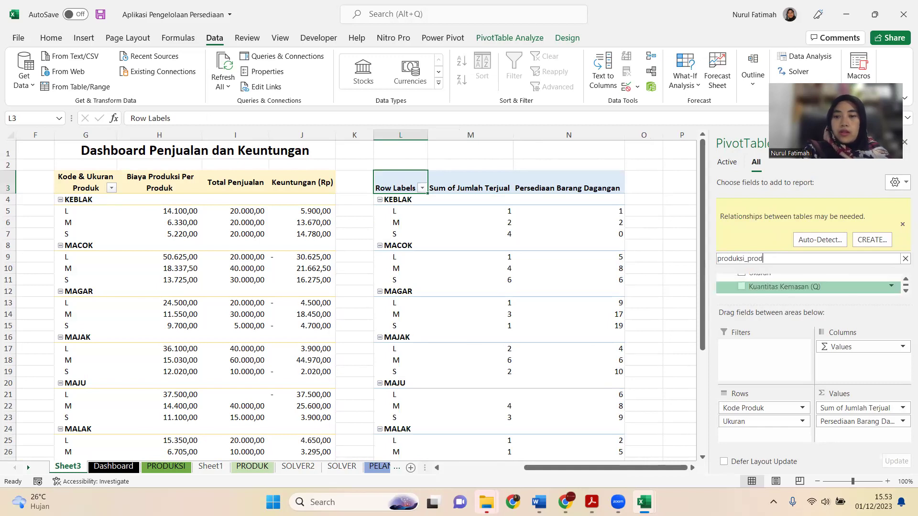
click(902, 224)
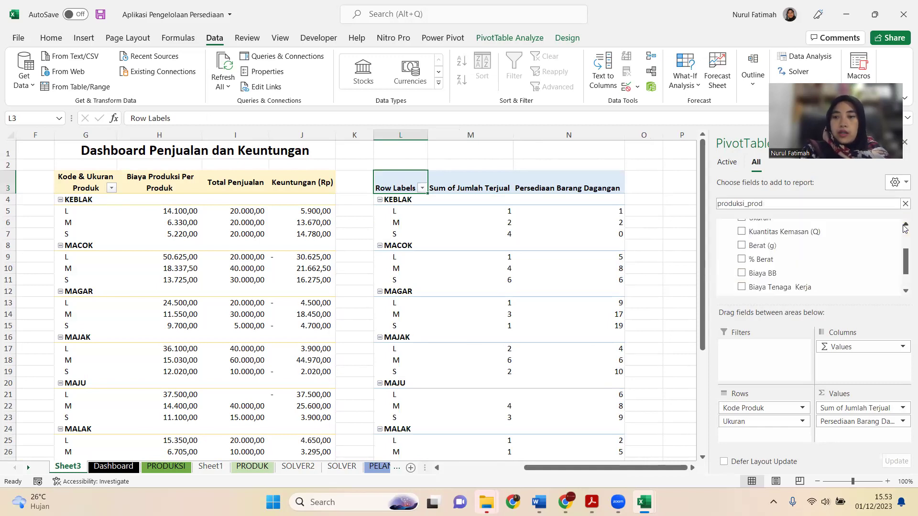
scroll(798, 251, up, 3)
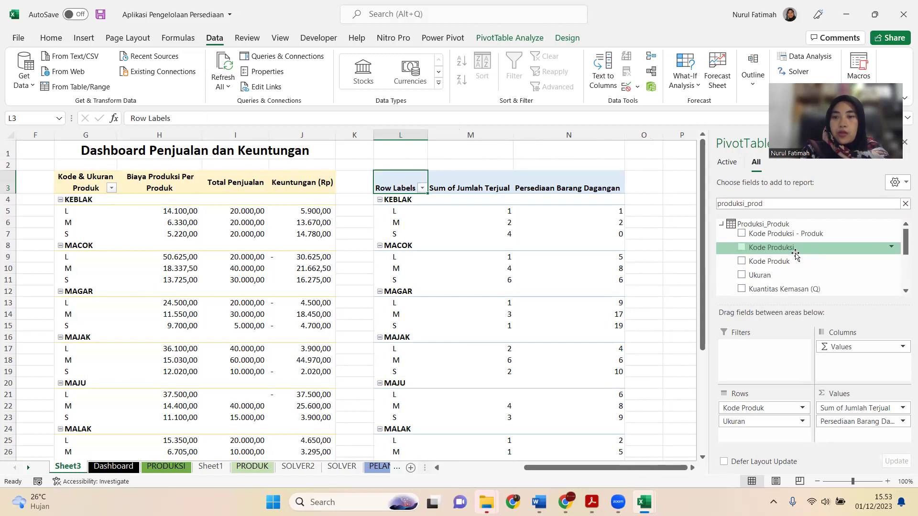
scroll(795, 256, down, 2)
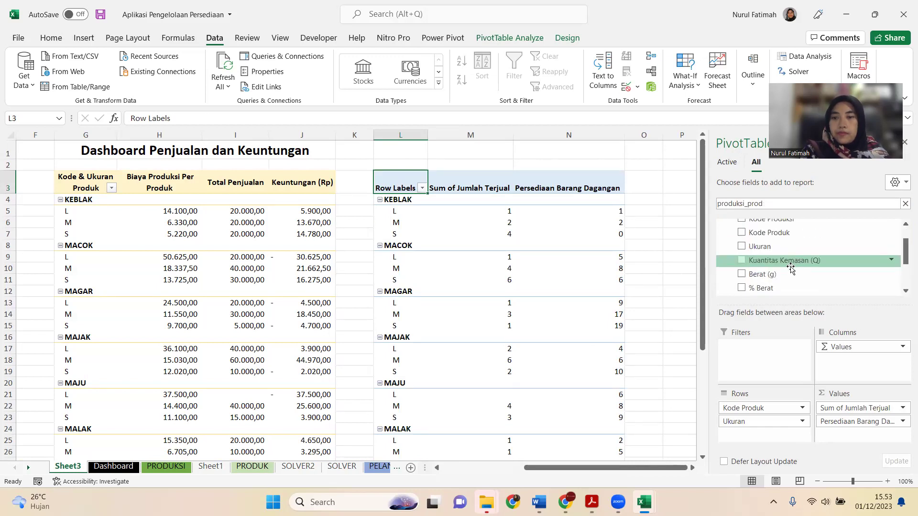
scroll(742, 243, down, 2)
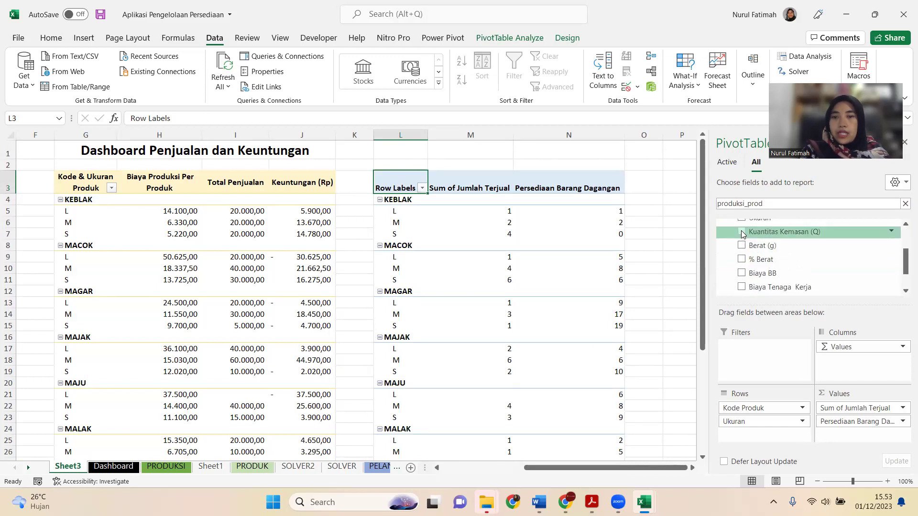
click(742, 233)
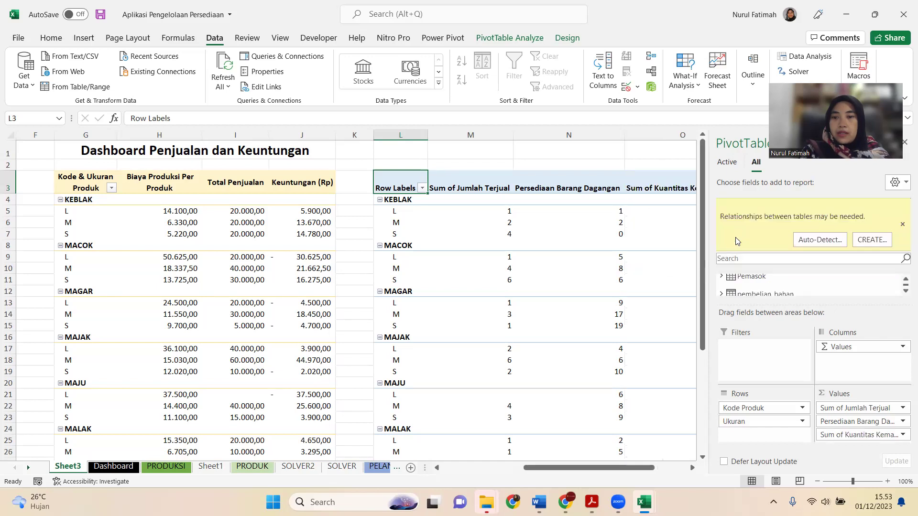
drag(649, 468, 675, 468)
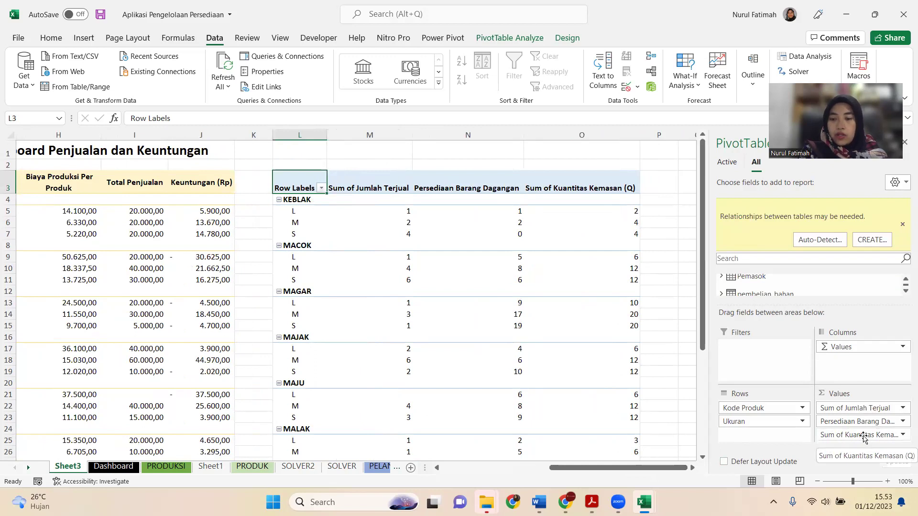
drag(868, 437, 865, 403)
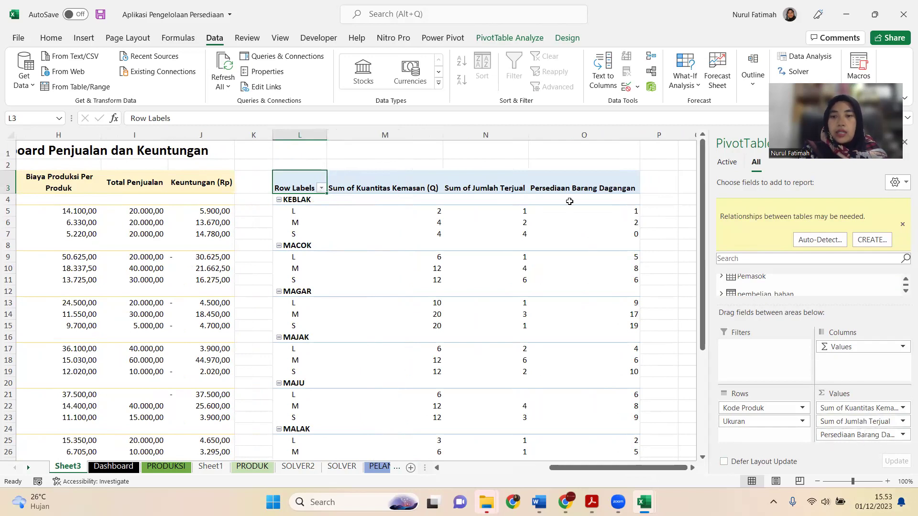
Step: Compare packaged quantity, quantity sold and Persediaan Barang Dagangan for every product size down to the pivot's grand total
click(401, 230)
scroll(383, 296, down, 5)
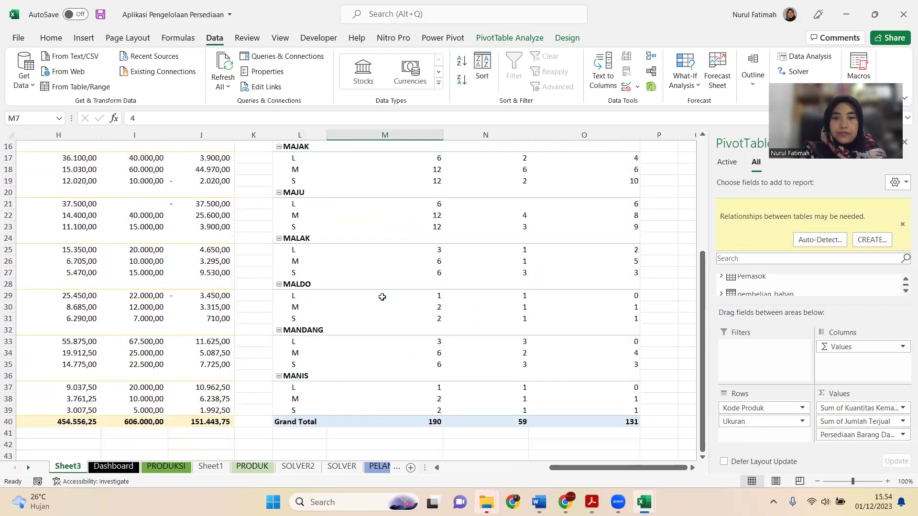
scroll(467, 276, up, 5)
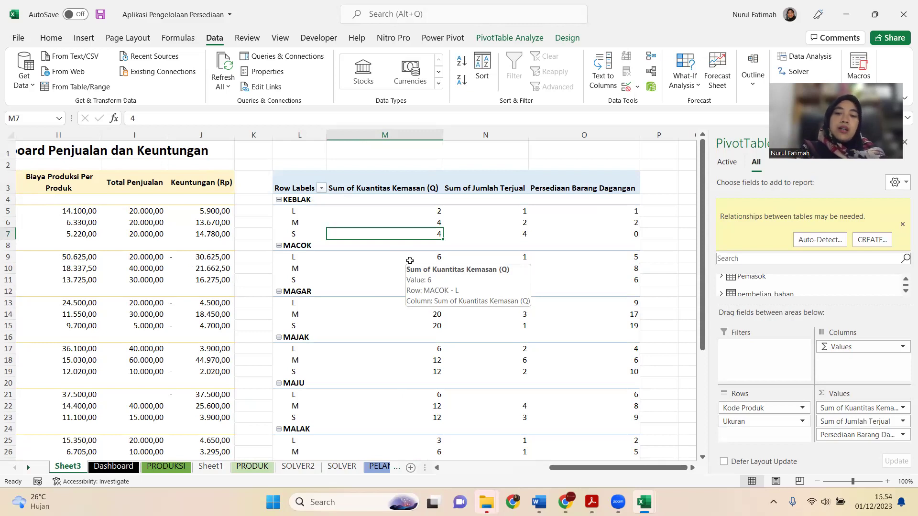
click(626, 226)
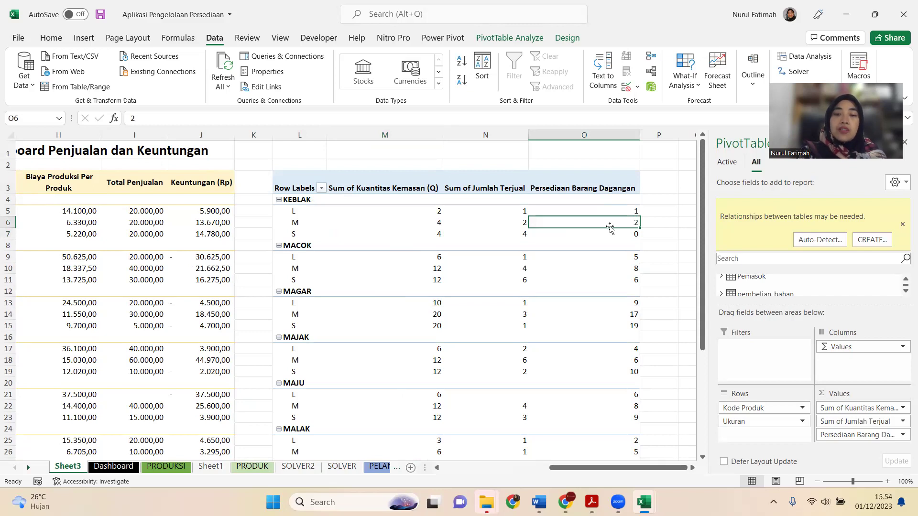
click(613, 232)
scroll(623, 324, down, 2)
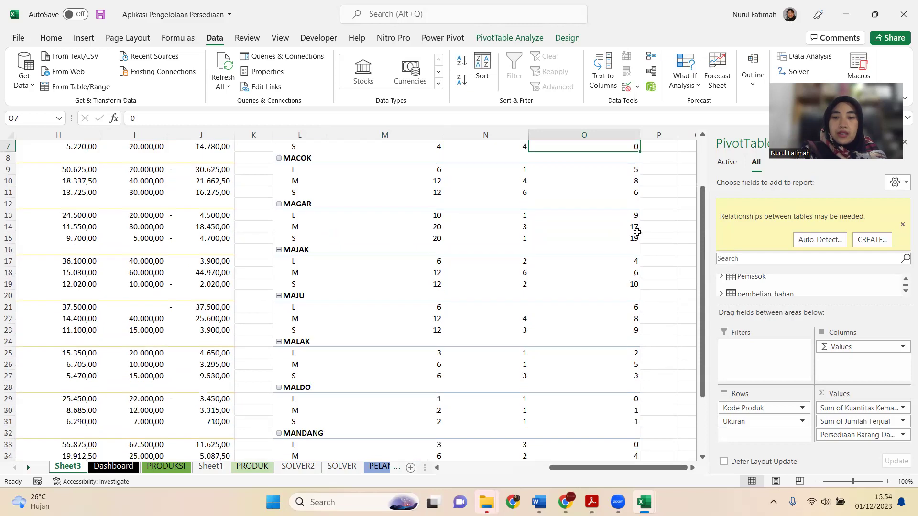
scroll(637, 232, down, 4)
scroll(626, 242, up, 1)
scroll(626, 242, up, 6)
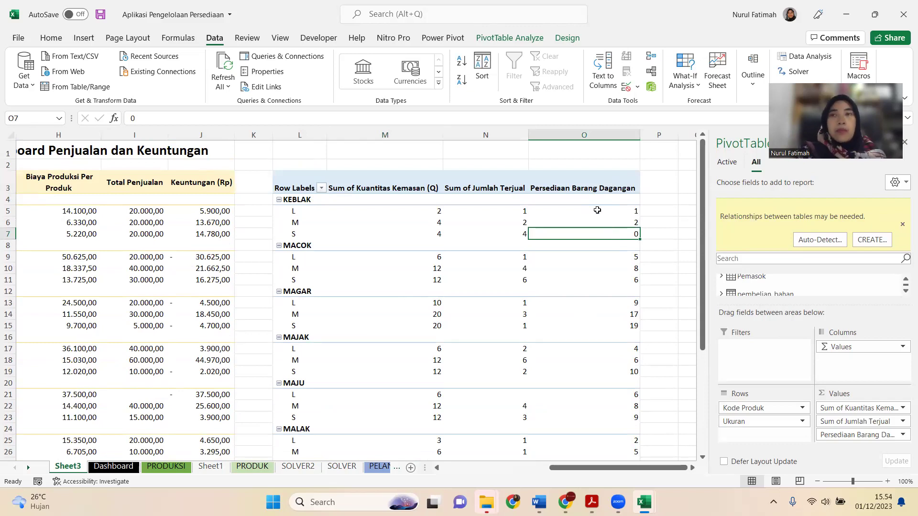
mouse_move(597, 210)
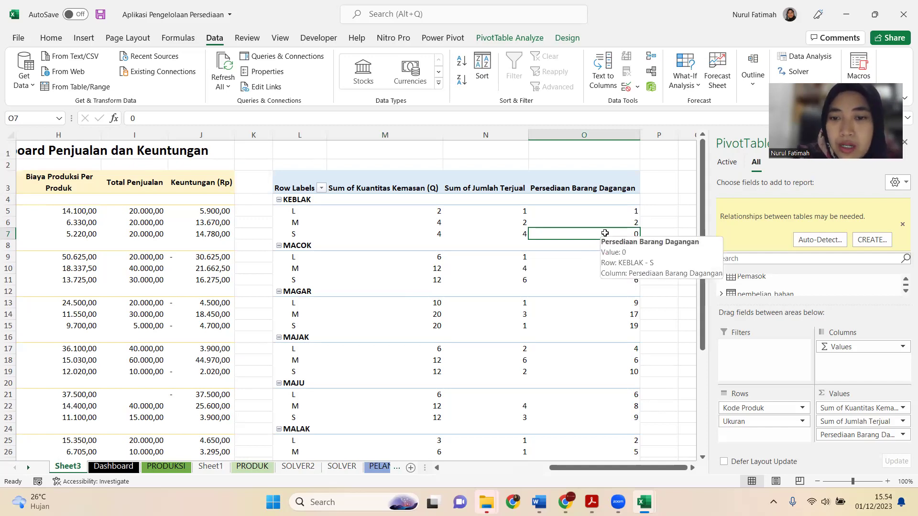
click(625, 352)
scroll(622, 351, down, 5)
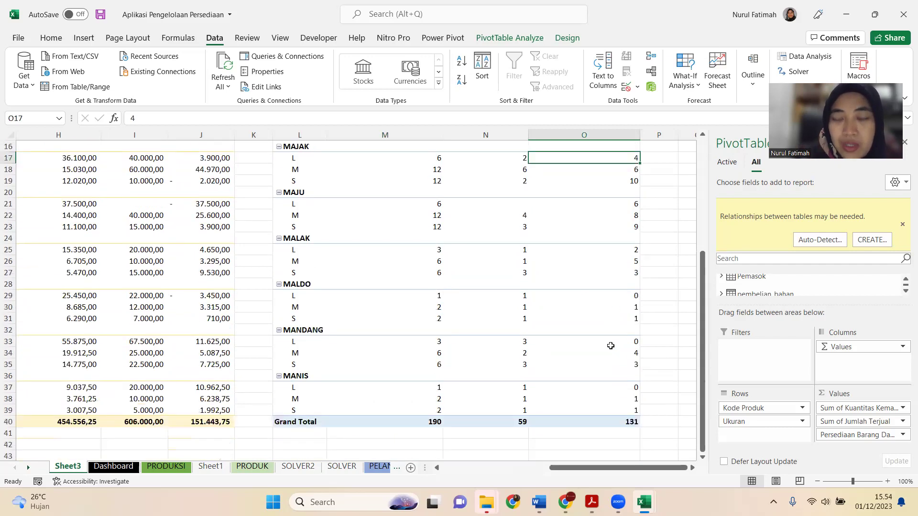
mouse_move(610, 339)
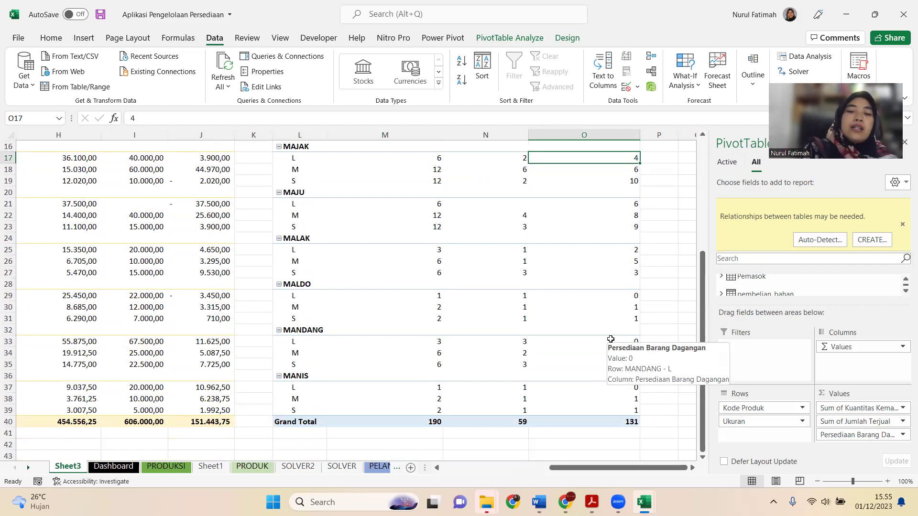
scroll(578, 221, up, 5)
mouse_move(572, 222)
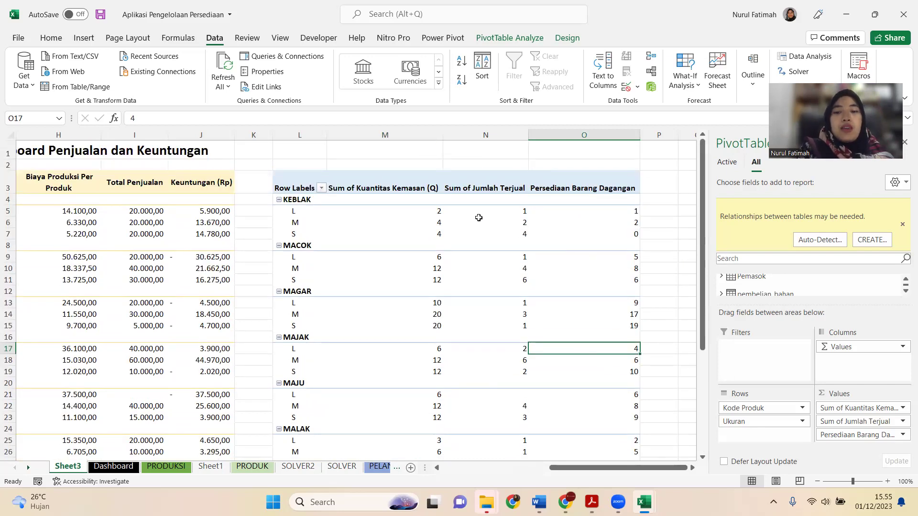
Step: Select the whole merchandise inventory pivot and apply the dark yellow pivot style with black header and total rows
click(293, 184)
scroll(292, 183, down, 2)
scroll(565, 318, up, 2)
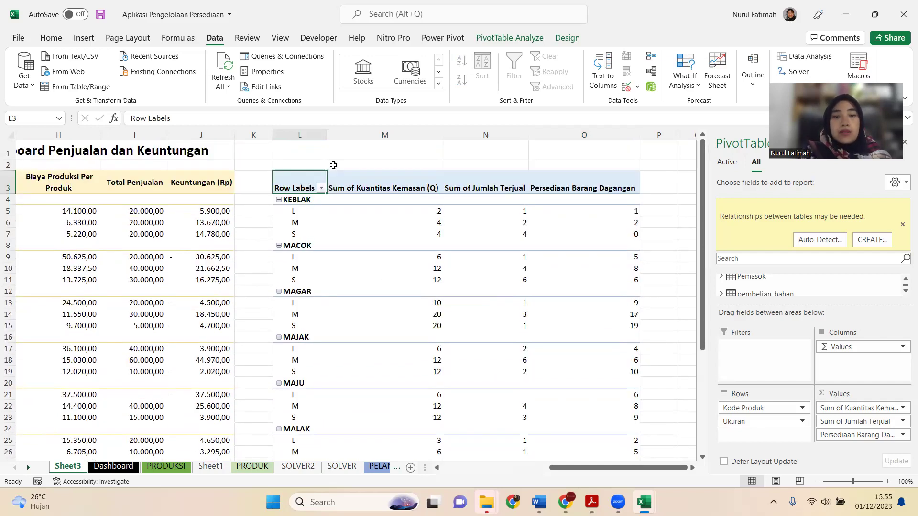
key(ctrl+shift+End)
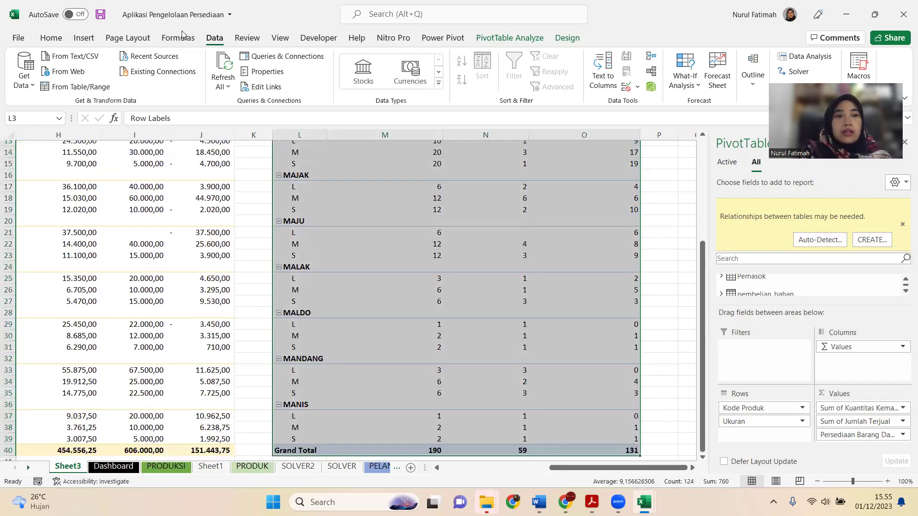
click(51, 37)
click(575, 76)
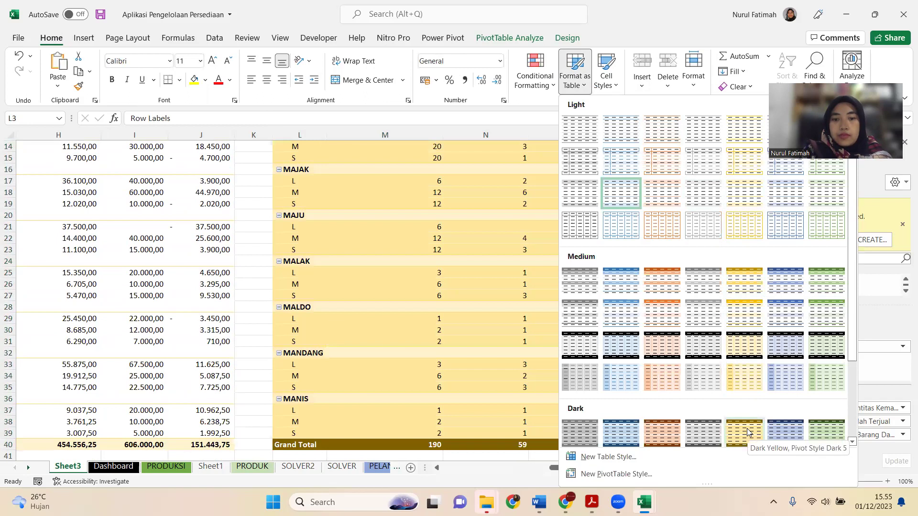
scroll(749, 433, down, 2)
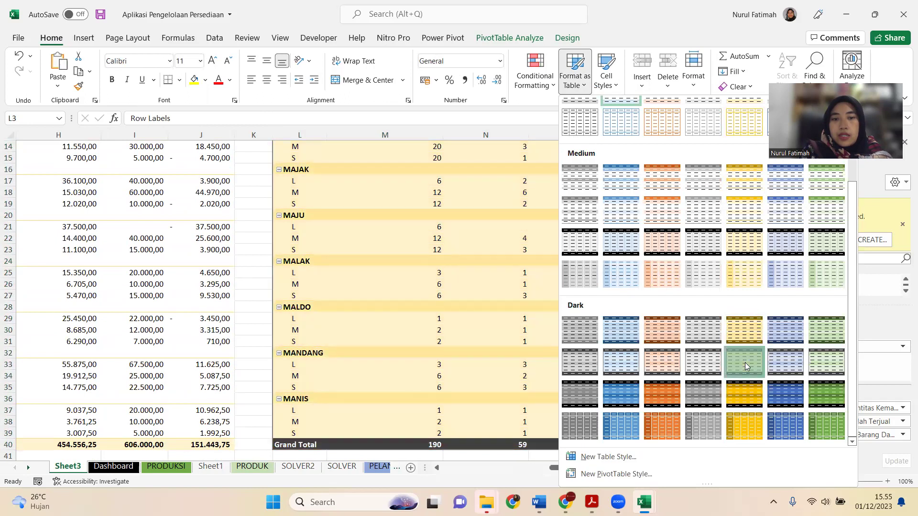
click(744, 364)
Step: Rename the merchandise inventory pivot's row-label header in L3 as Kode Produk
click(93, 211)
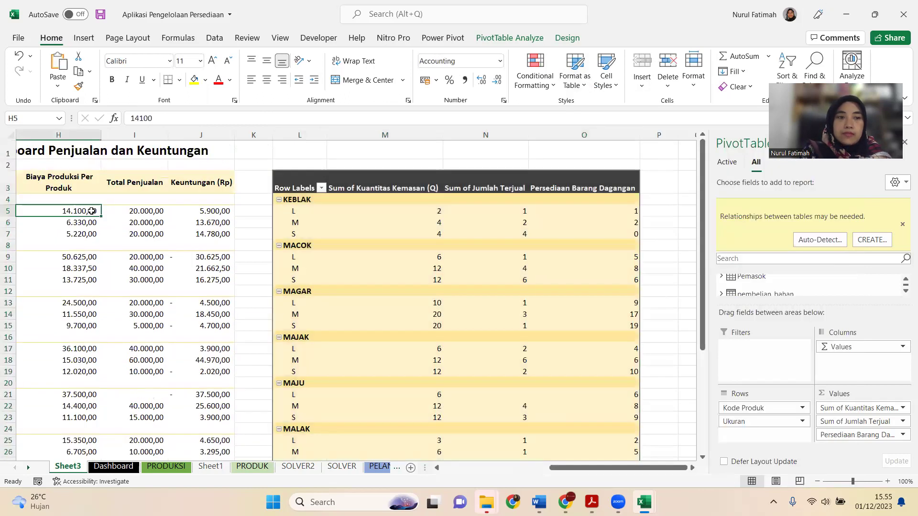
key(Left)
key(Left)
key(Left)
key(Right)
key(Right)
key(Right)
key(Right)
key(Right)
key(Right)
key(Right)
key(Right)
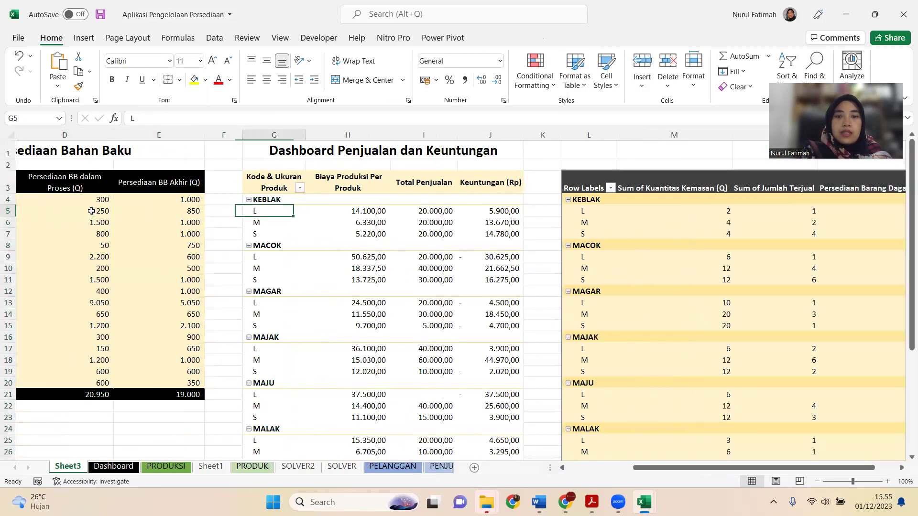
key(Right)
key(Right)
key(Right)
key(Left)
key(Left)
key(Left)
key(Left)
key(Up)
key(Up)
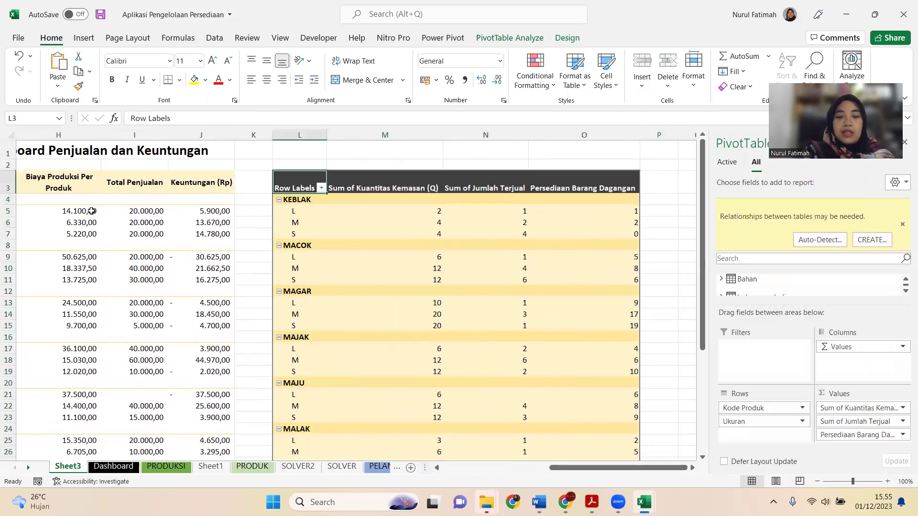
text(Kode Produk)
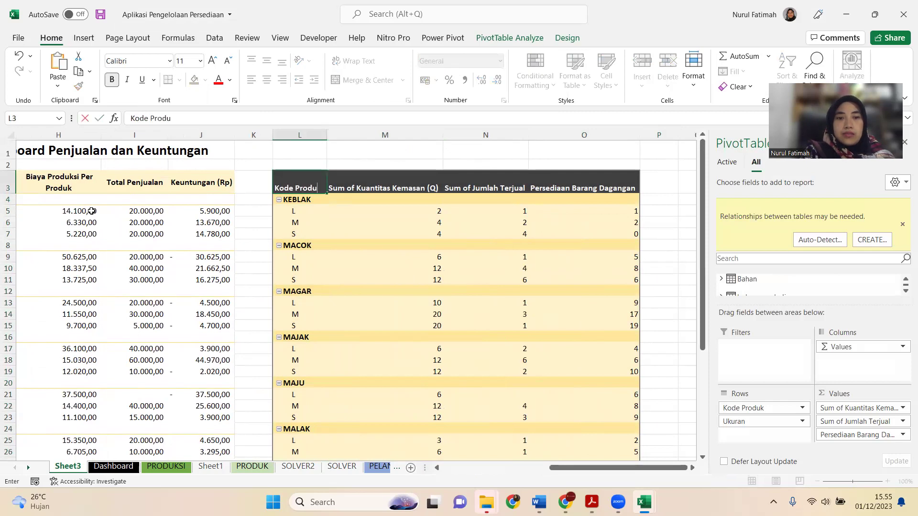
key(Right)
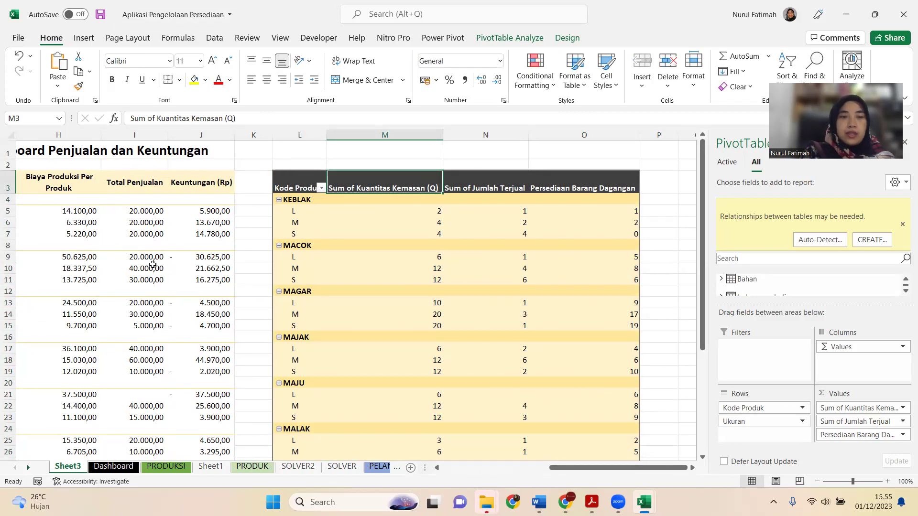
Step: Shorten the pivot's first two value headers to "Kuantitas Kemasan (Q)" and "Jumlah Terjual" by removing "Sum of"
click(157, 118)
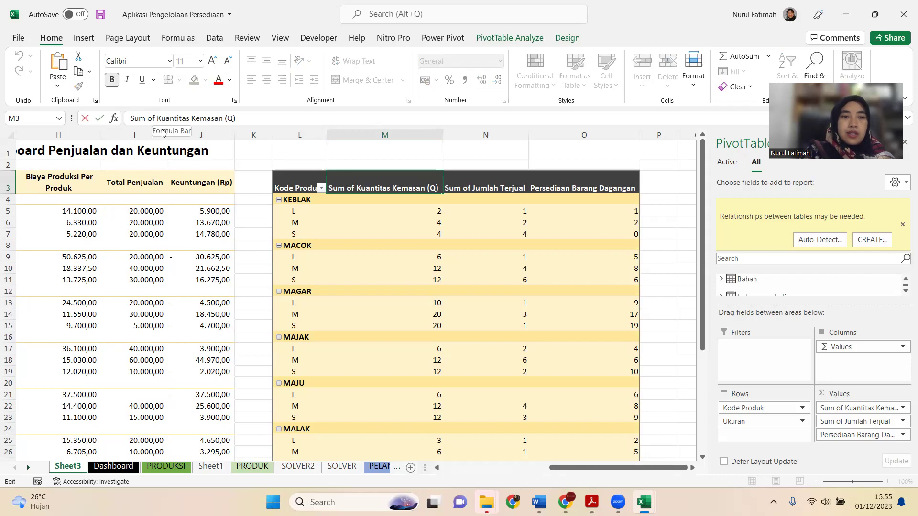
key(shift+Home)
key(Delete)
key(Tab)
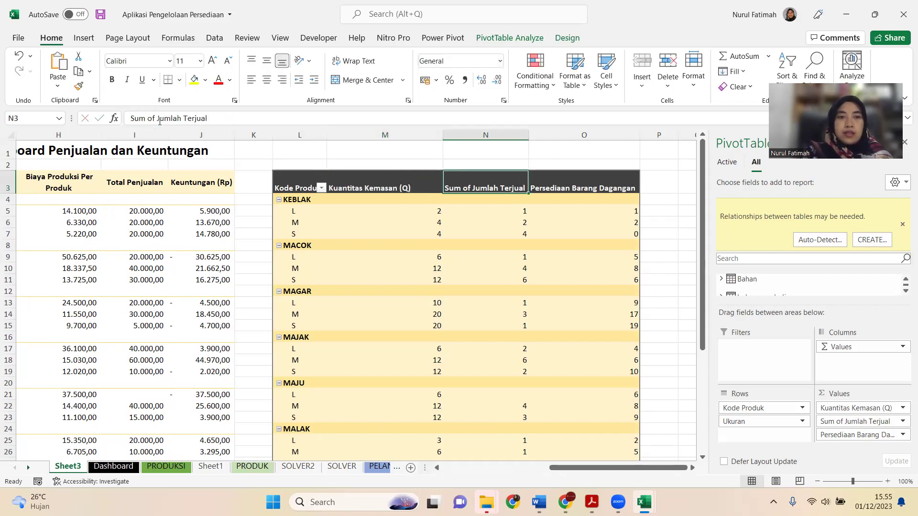
key(shift+Home)
key(Delete)
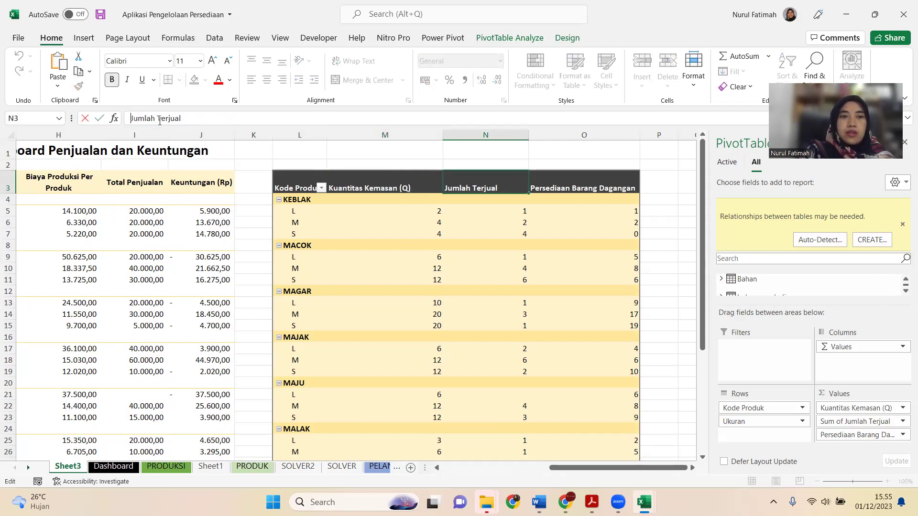
key(Tab)
Step: Centre the merchandise inventory pivot's header cells L3:O3 both vertically and horizontally
drag(280, 182, 578, 190)
key(alt+h)
key(a)
key(m)
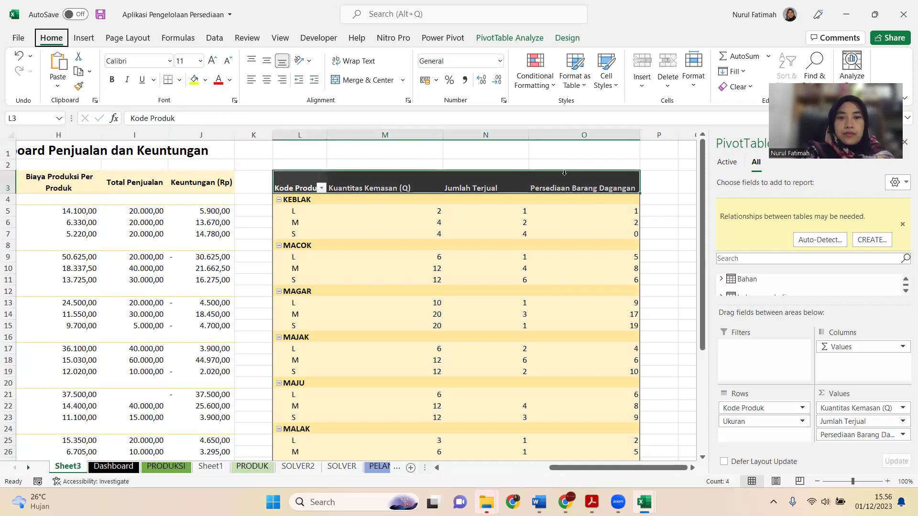
key(alt+h)
key(a)
key(c)
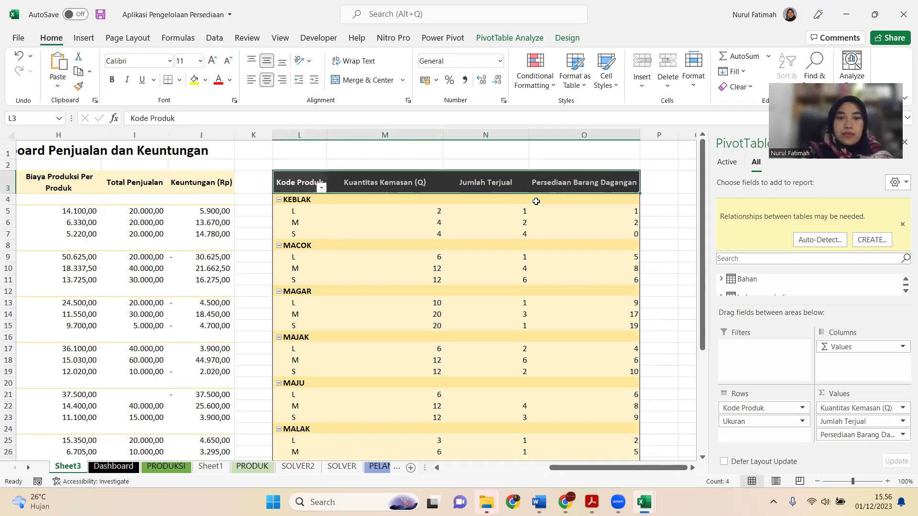
Step: AutoFit the widths of the Kuantitas Kemasan (Q) and Jumlah Terjual columns
click(390, 222)
double_click(443, 135)
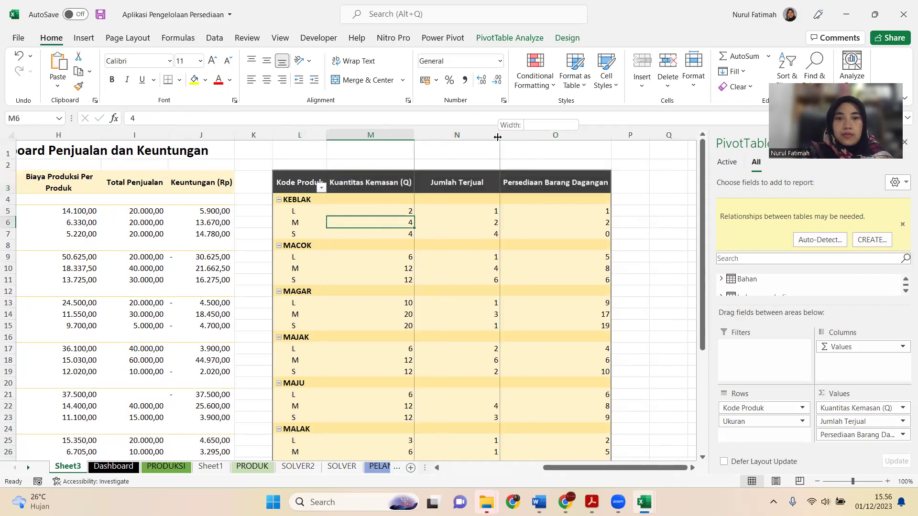
double_click(497, 137)
click(363, 245)
Step: Rename the Grand Total row label of the merchandise inventory pivot as Total
scroll(356, 263, down, 5)
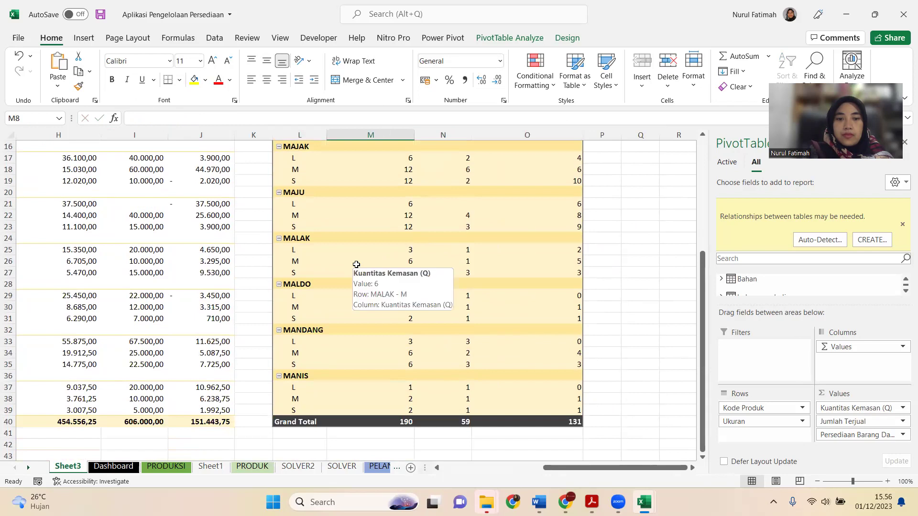
click(308, 423)
text(Total)
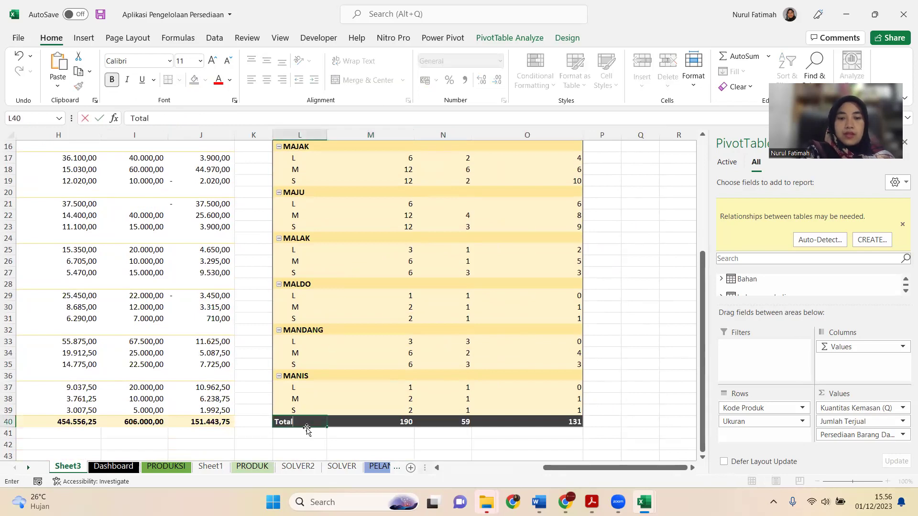
key(Return)
Step: Enter the title "Dashboard Persediaan Barang Jadi" in cell L1 above the merchandise inventory pivot
scroll(344, 379, up, 5)
mouse_move(292, 146)
mouse_down()
mouse_move(348, 151)
mouse_move(301, 150)
mouse_up()
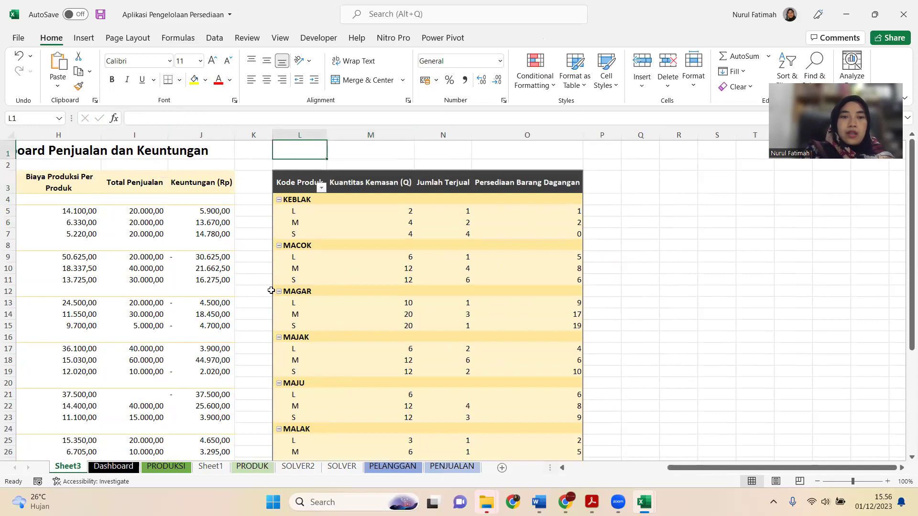
text(T)
key(BackSpace)
text(Dashboard)
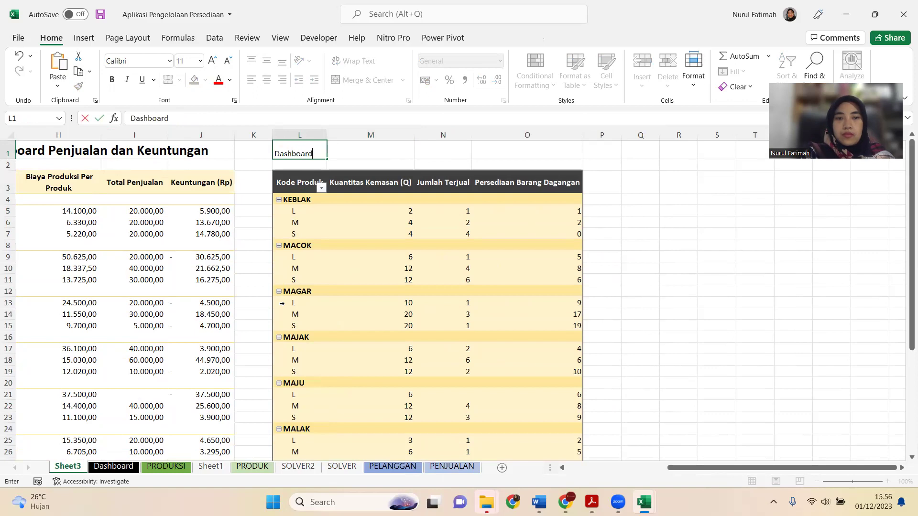
text( Persed)
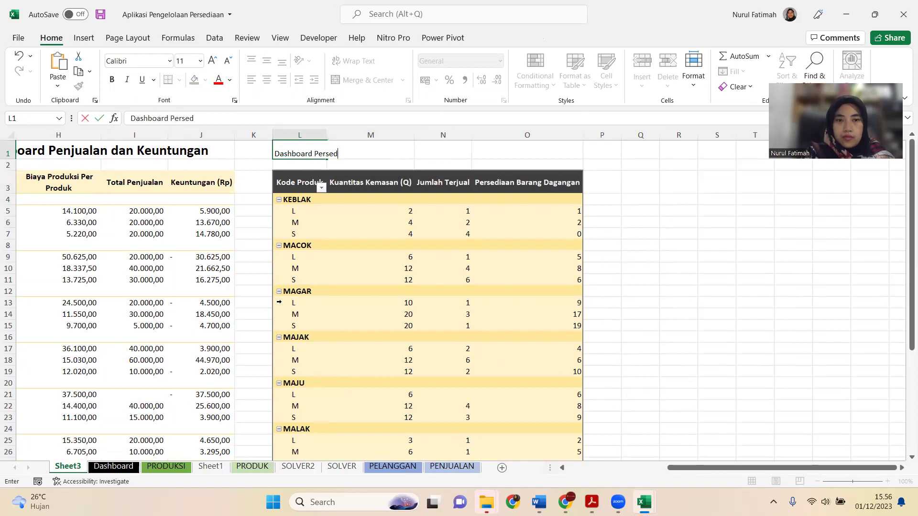
text(iaan Barang Jadi)
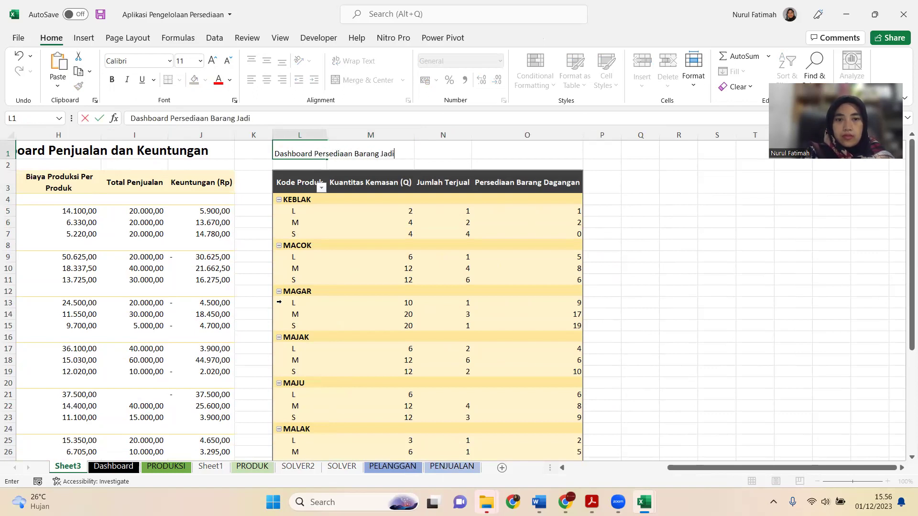
key(Return)
Step: Align the title over L1:O1 with Center Across Selection horizontally and Center vertically
drag(296, 153, 550, 153)
key(alt+h)
key(f)
key(a)
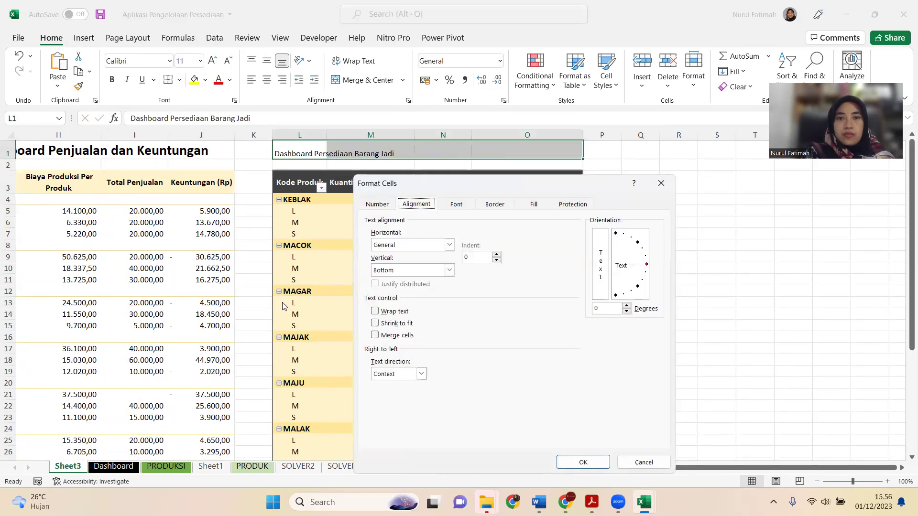
key(alt+h)
key(alt+Down)
key(Down)
key(Down)
key(Down)
key(Down)
key(Down)
key(Down)
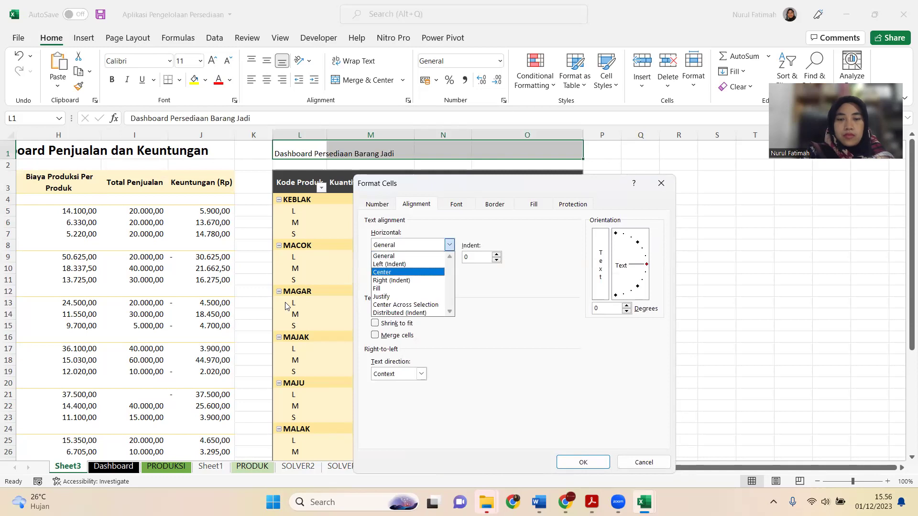
key(Return)
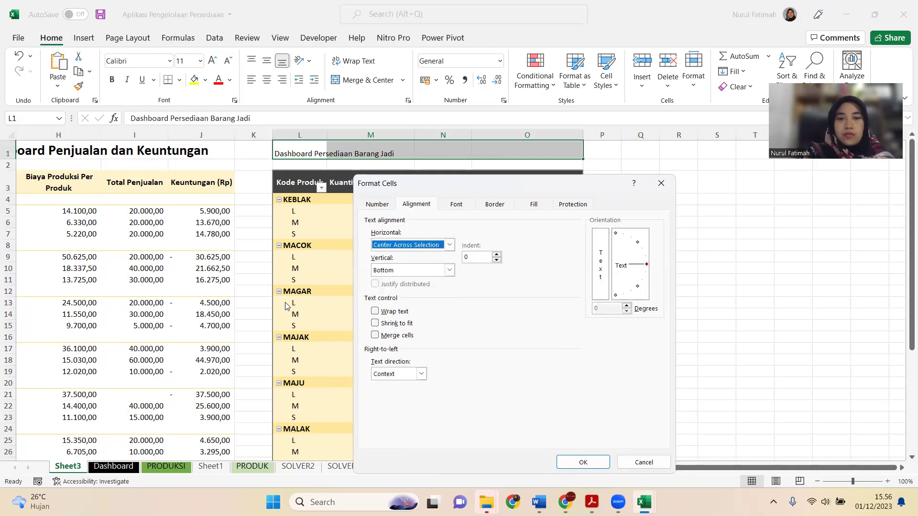
key(alt+v)
key(alt+Down)
key(Up)
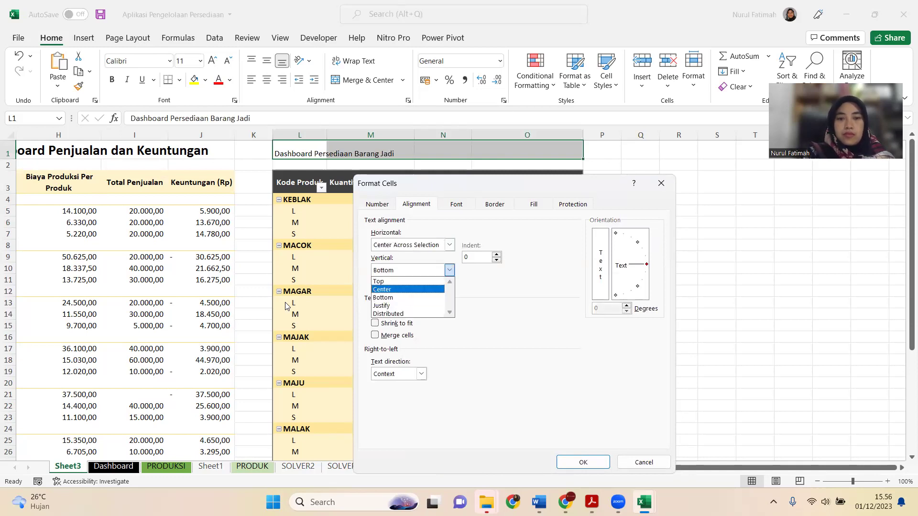
key(Return)
key(Return)
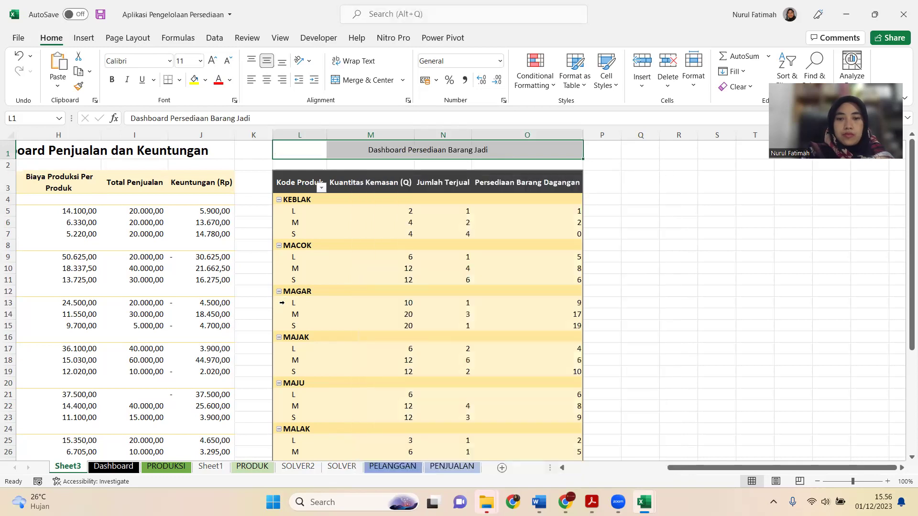
Step: Format the Dashboard Persediaan Barang Jadi title as 18 pt bold and save the workbook
key(alt+h)
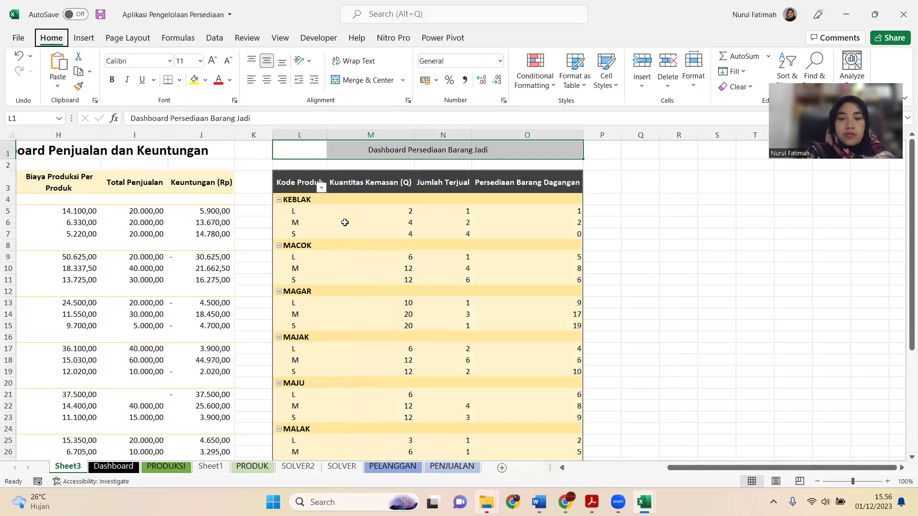
text(fs18)
key(Return)
key(ctrl+b)
key(Left)
key(ctrl+s)
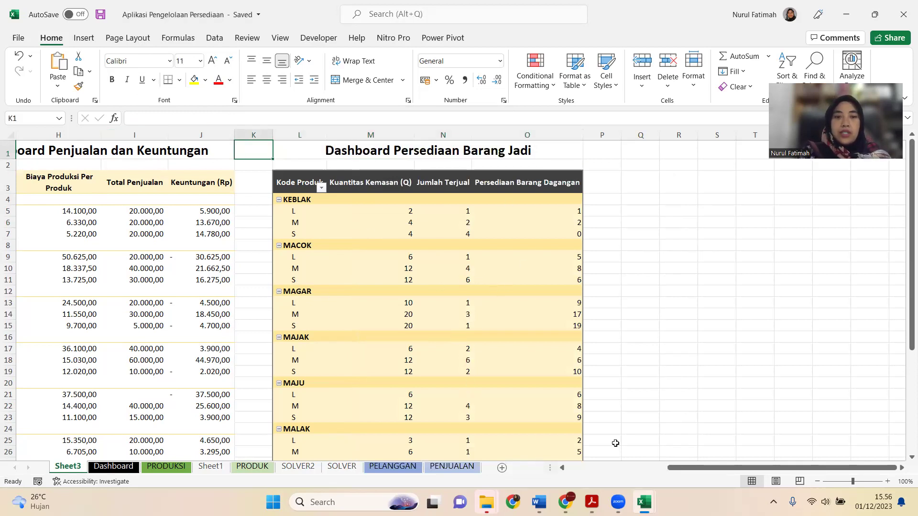
scroll(619, 471, left, 3)
click(619, 471)
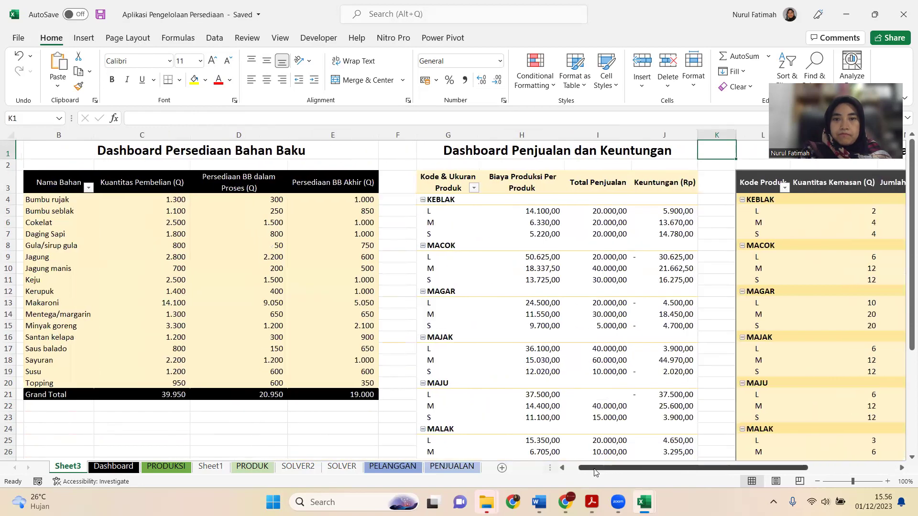
drag(599, 471, 751, 468)
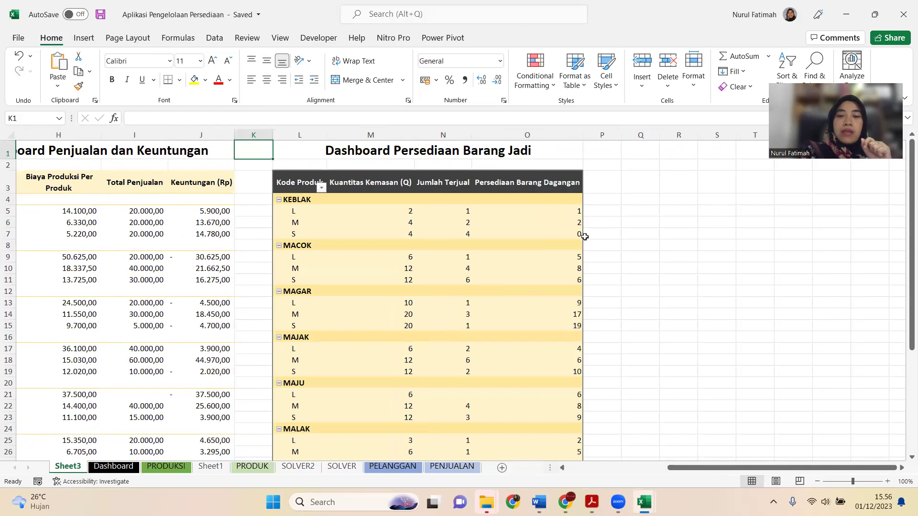
Step: Start a Less Than highlight rule with threshold 5 on the Persediaan Barang Dagangan column, cells O4:O40
click(534, 212)
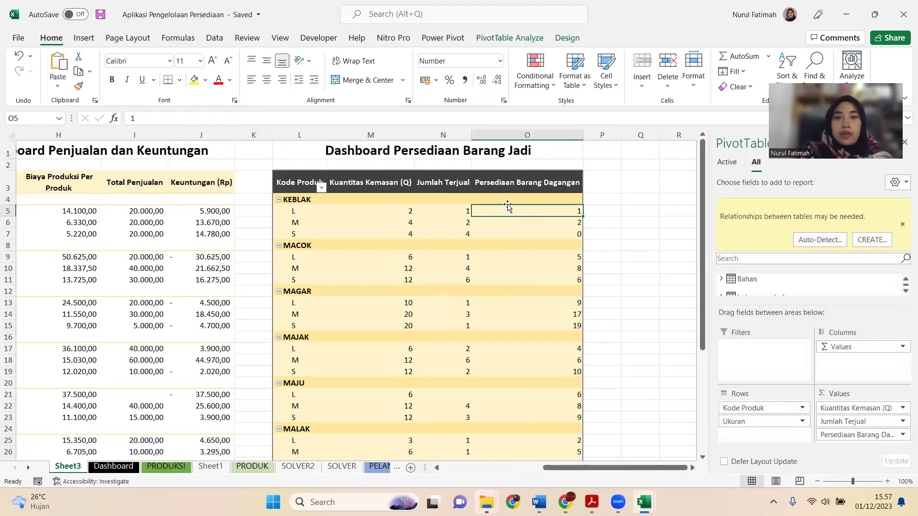
click(527, 200)
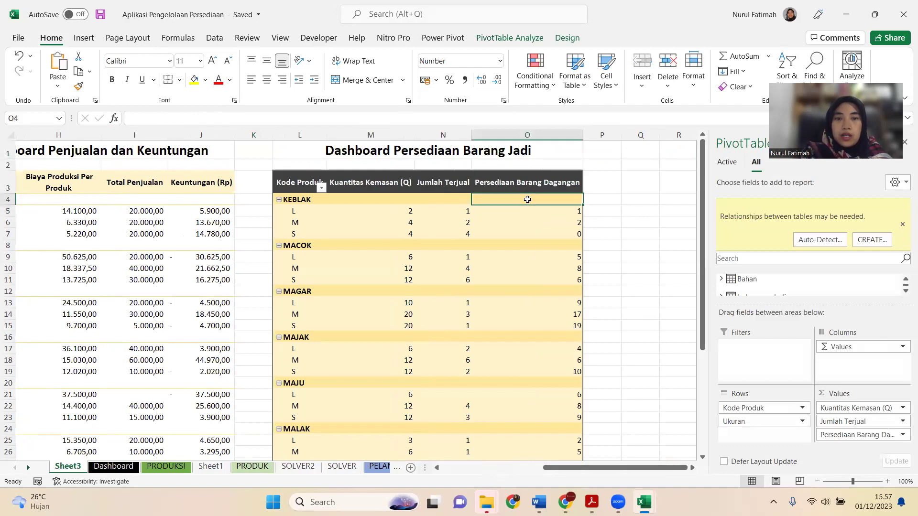
scroll(516, 298, down, 5)
shift+click(540, 419)
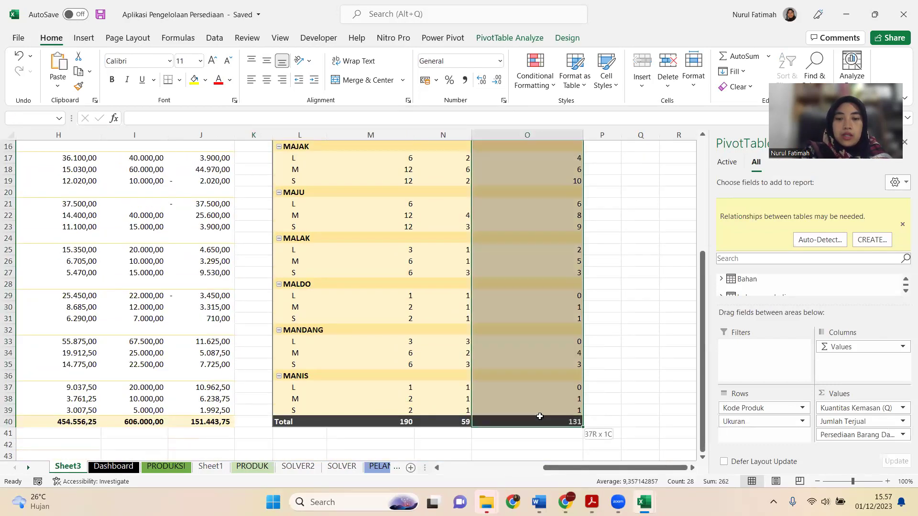
scroll(540, 211, up, 5)
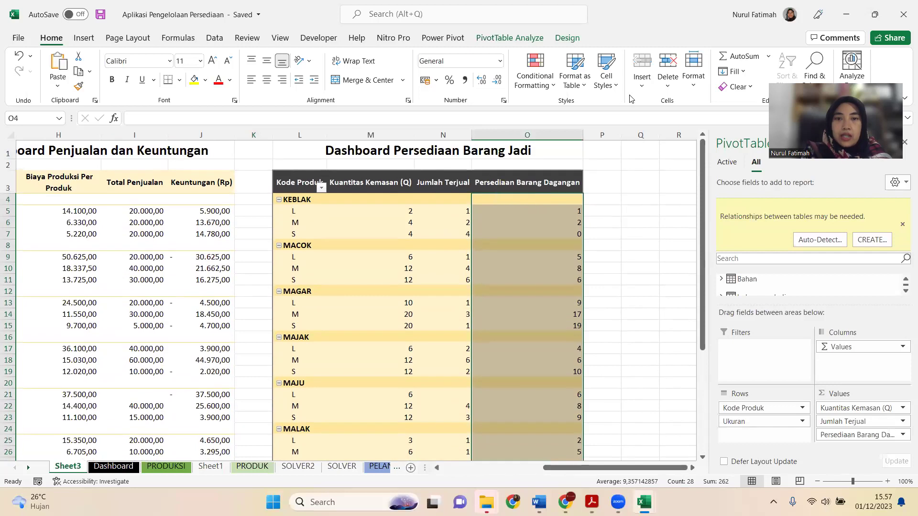
click(543, 86)
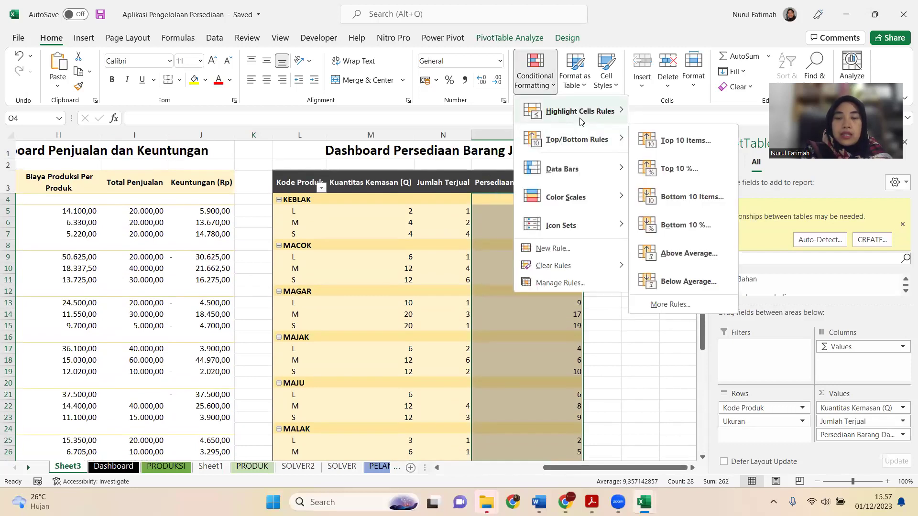
mouse_move(584, 117)
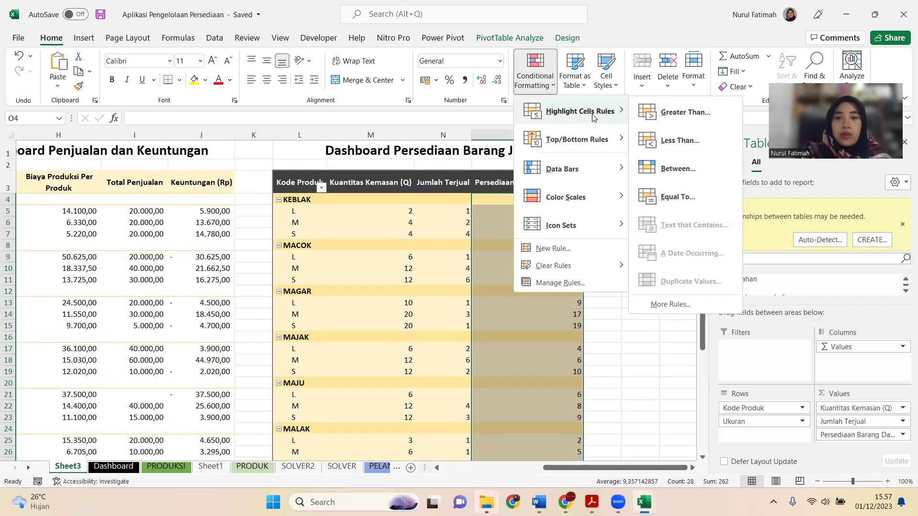
click(673, 140)
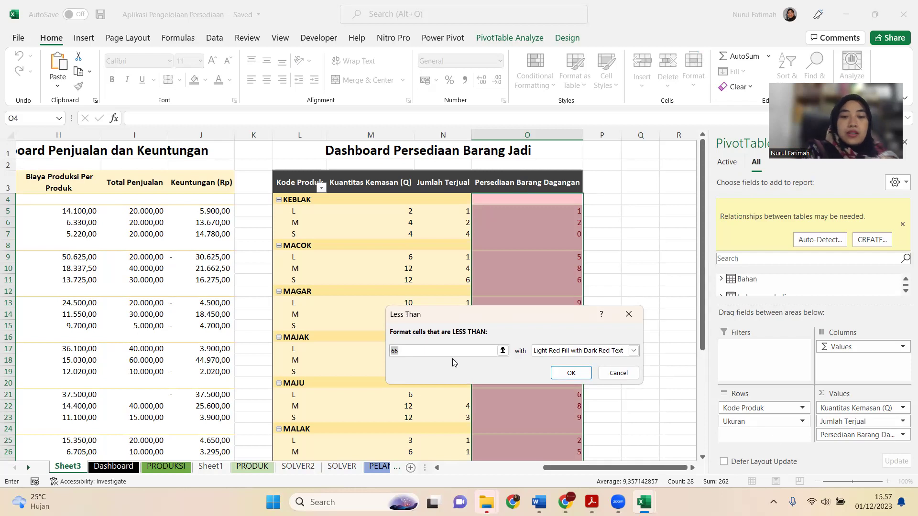
text(5)
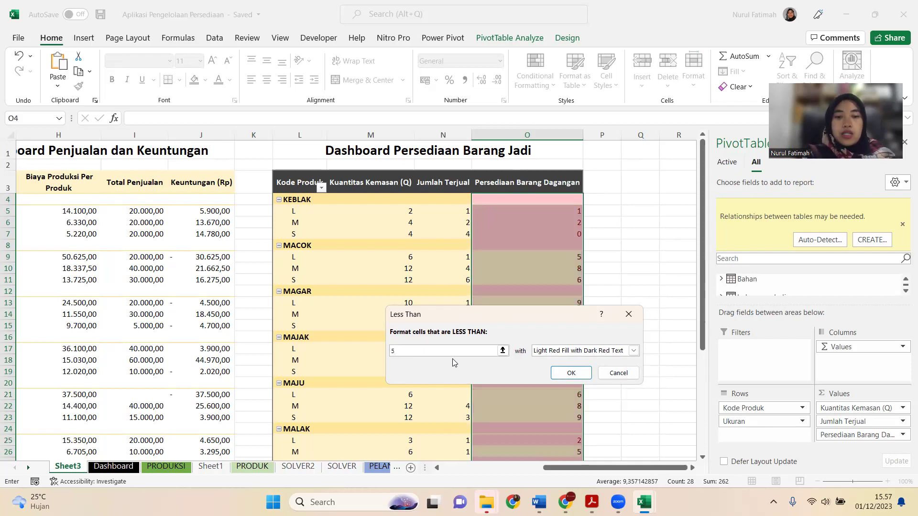
Step: Try the yellow fill, green fill, red text and light red fill presets as the Less Than rule's format
click(602, 352)
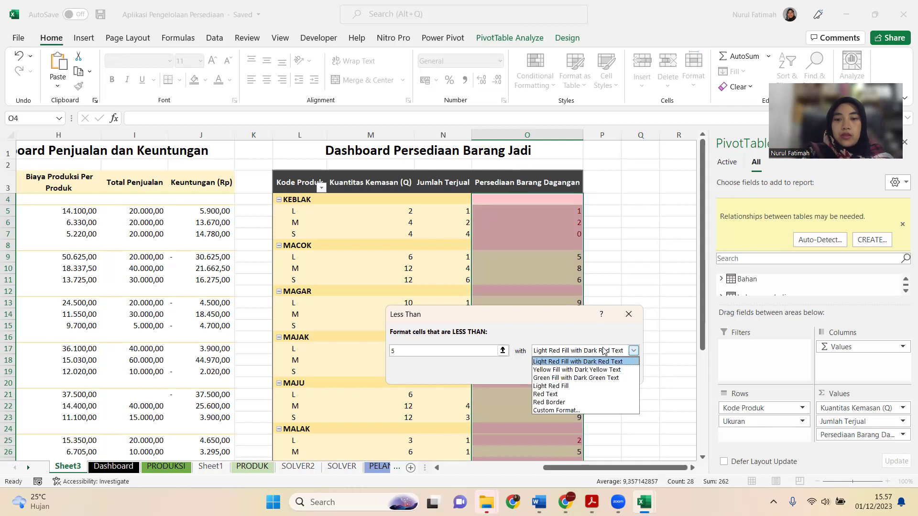
click(593, 370)
click(634, 351)
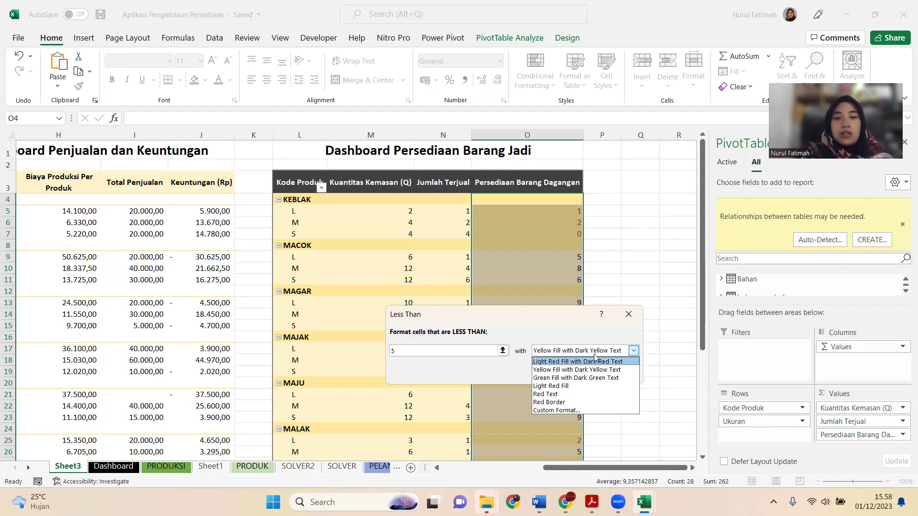
click(589, 378)
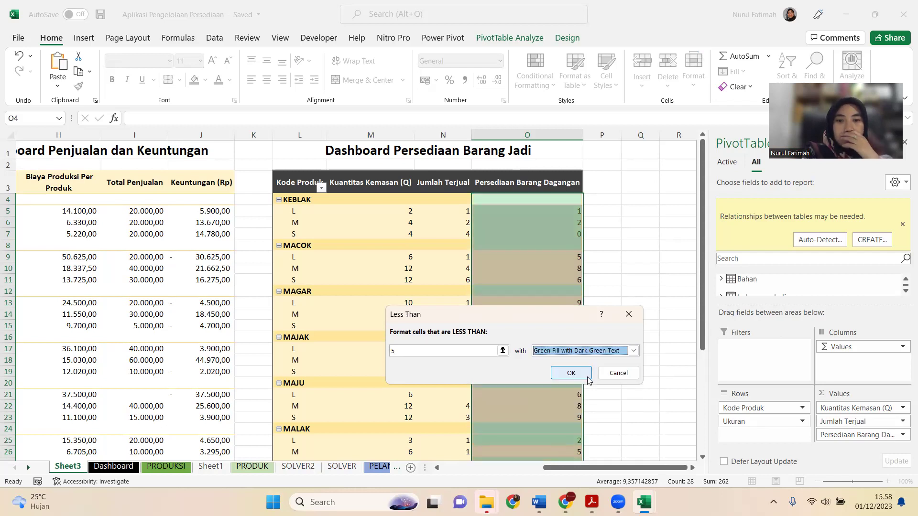
click(633, 351)
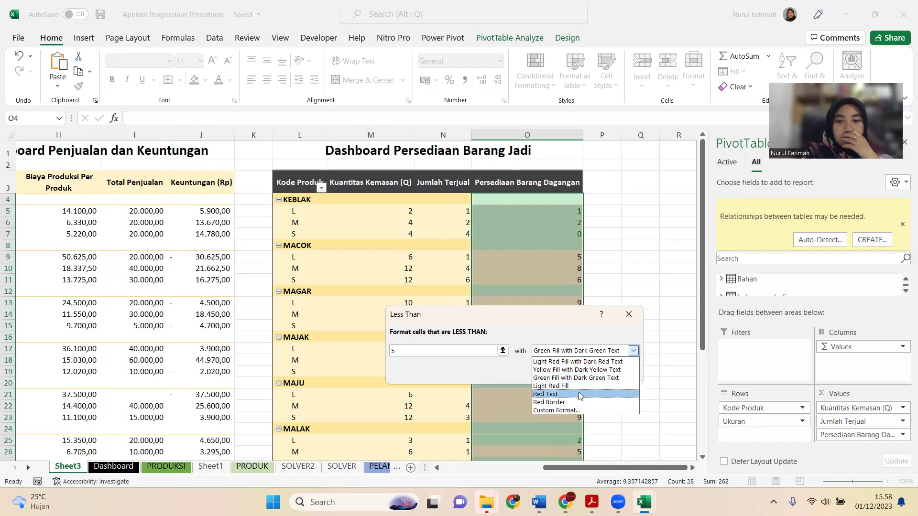
click(572, 395)
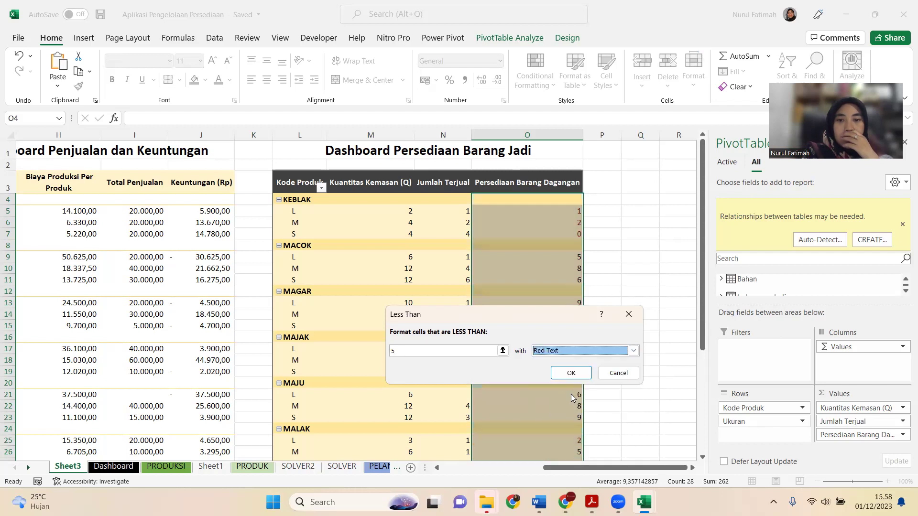
click(613, 352)
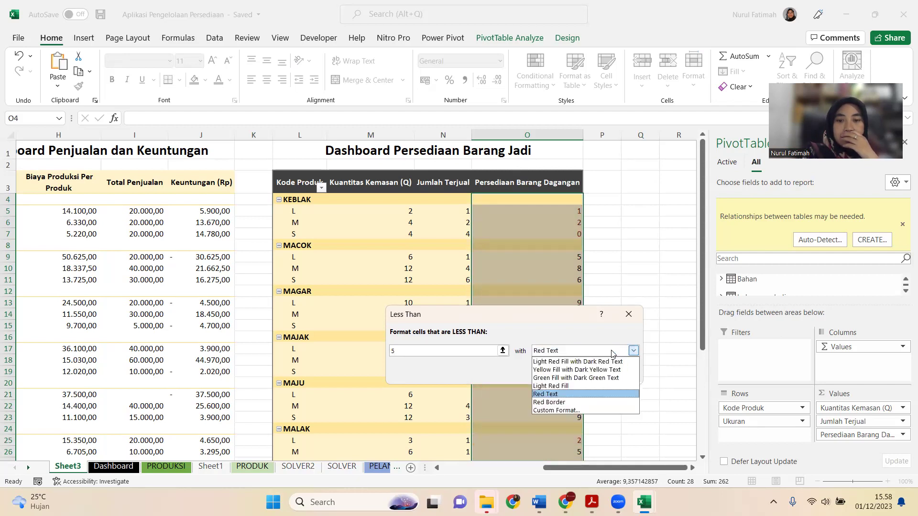
click(619, 363)
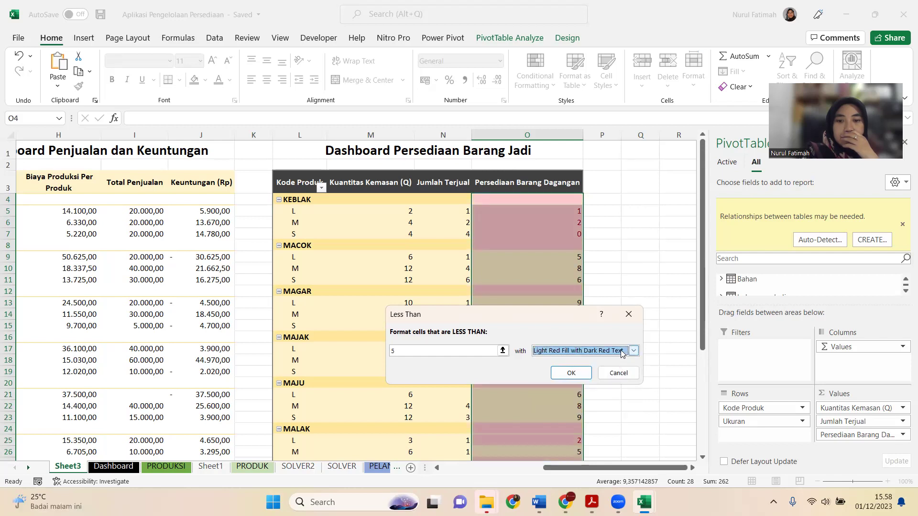
Step: Try a custom format for the Less Than rule with red borders on all four sides
click(623, 352)
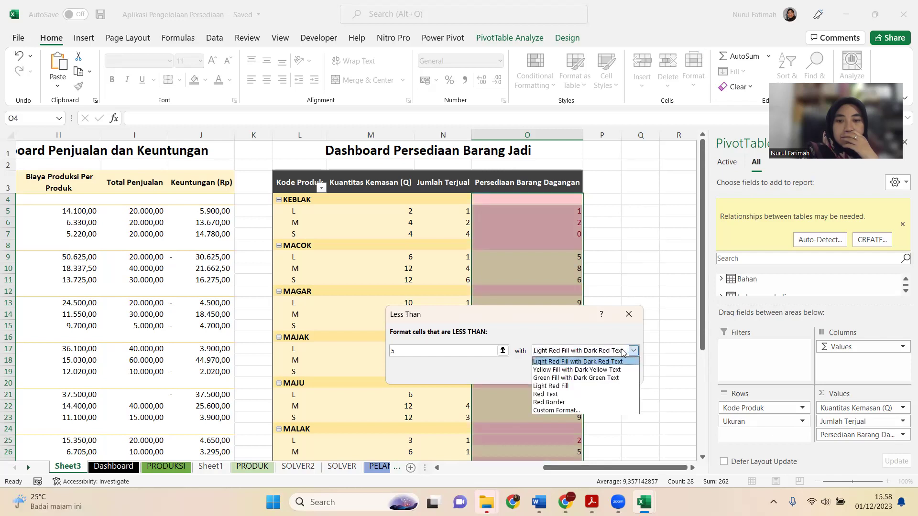
click(565, 411)
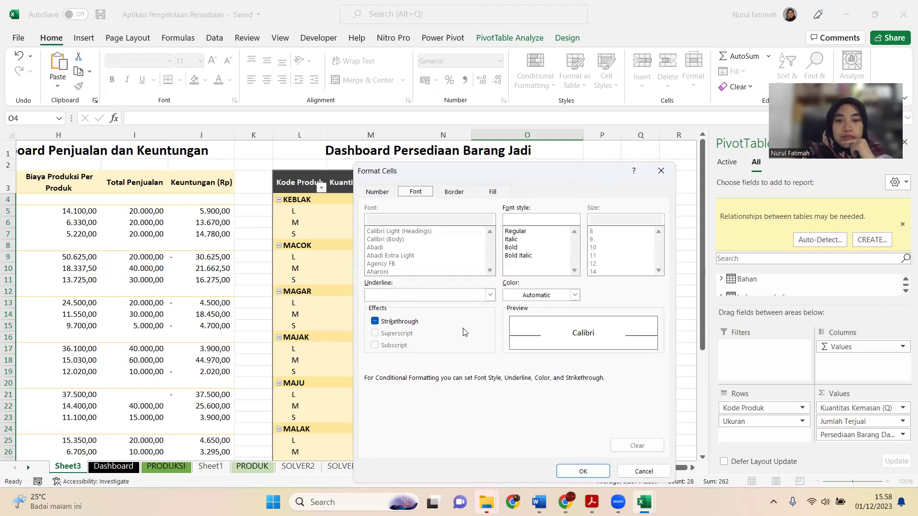
click(454, 191)
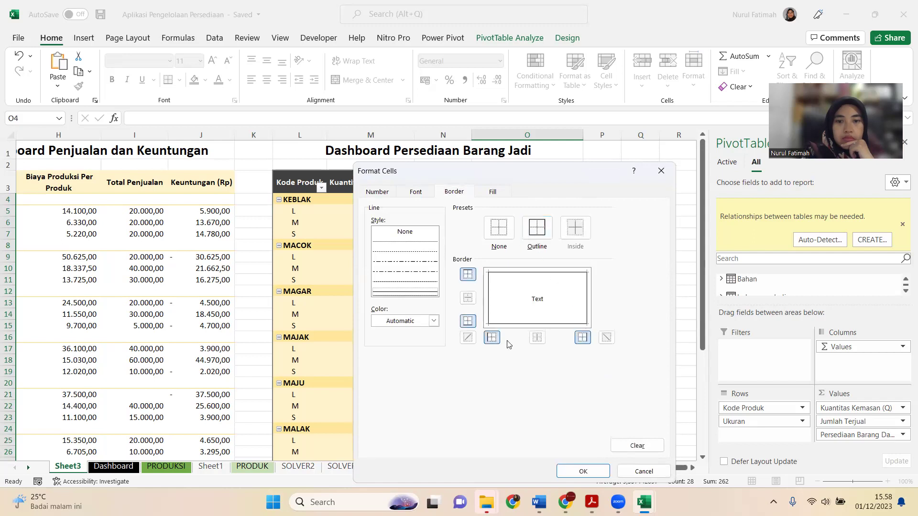
click(431, 320)
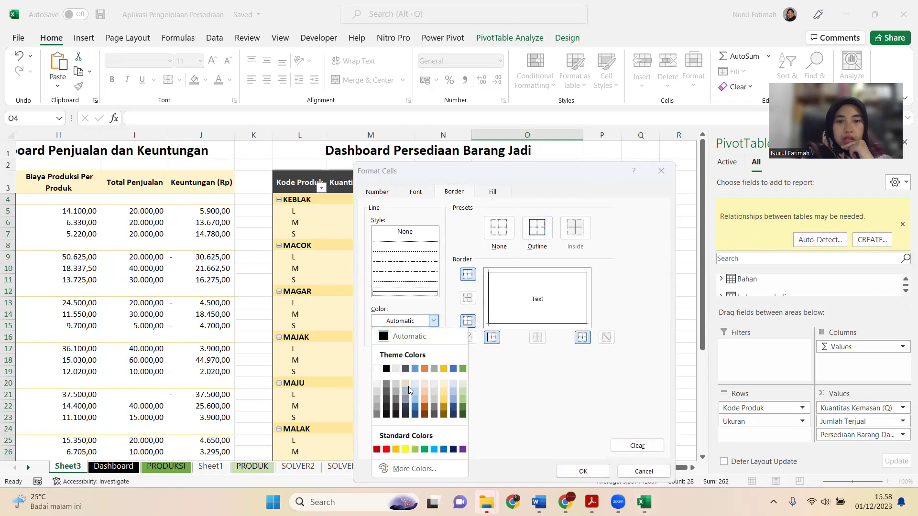
click(386, 449)
click(518, 272)
click(485, 292)
click(522, 324)
click(587, 300)
Step: Try a white fill and red font color in the Less Than rule's custom format
click(488, 192)
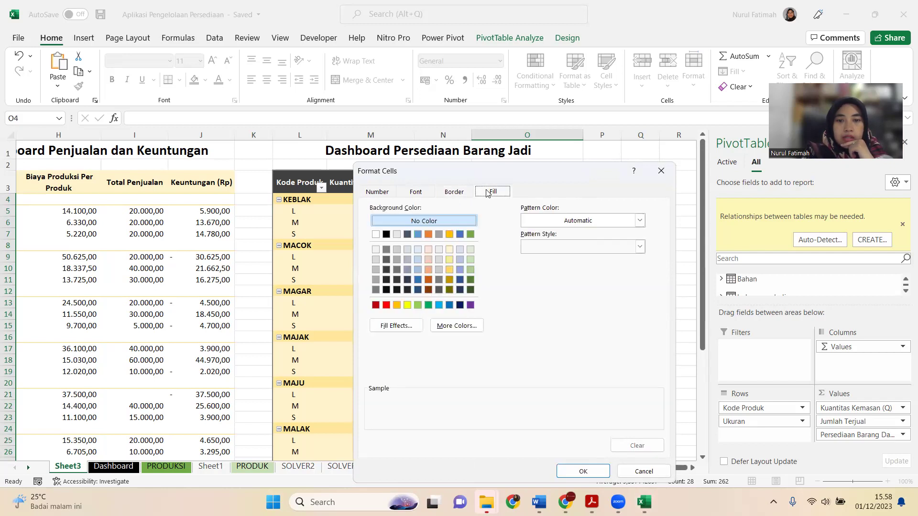
click(450, 249)
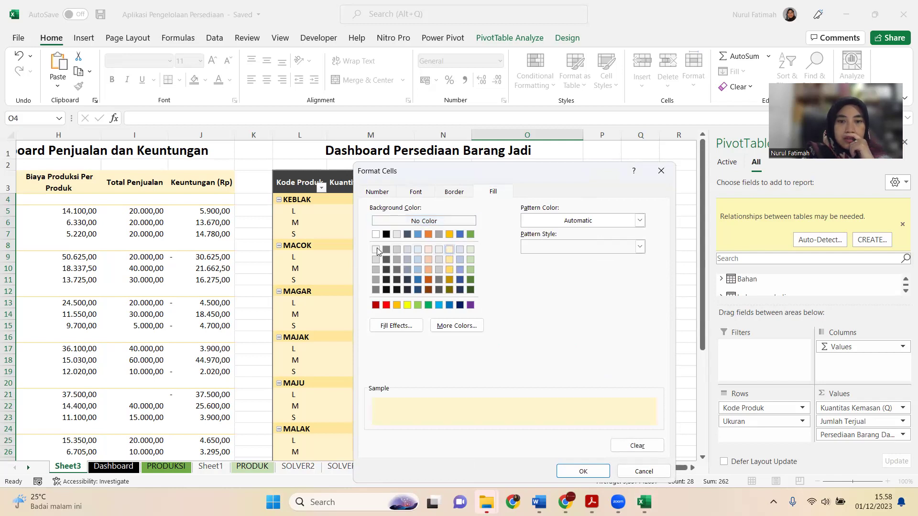
click(376, 235)
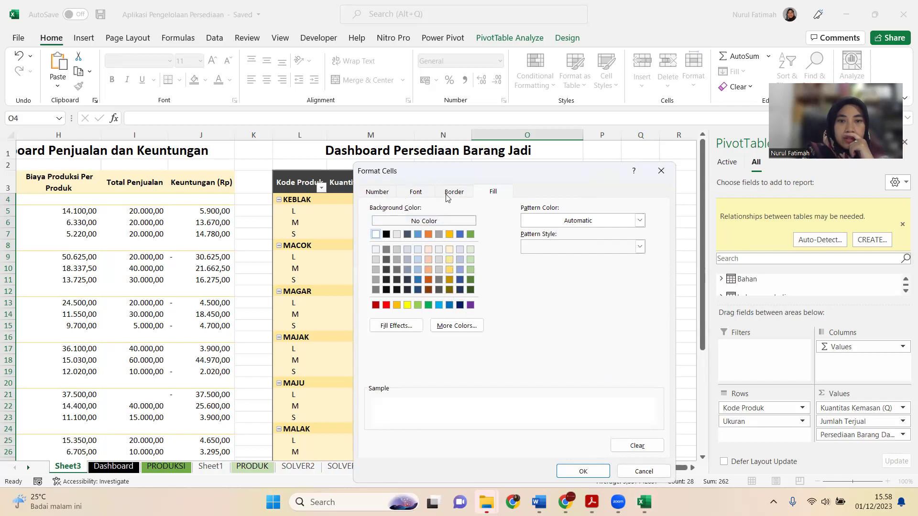
click(416, 193)
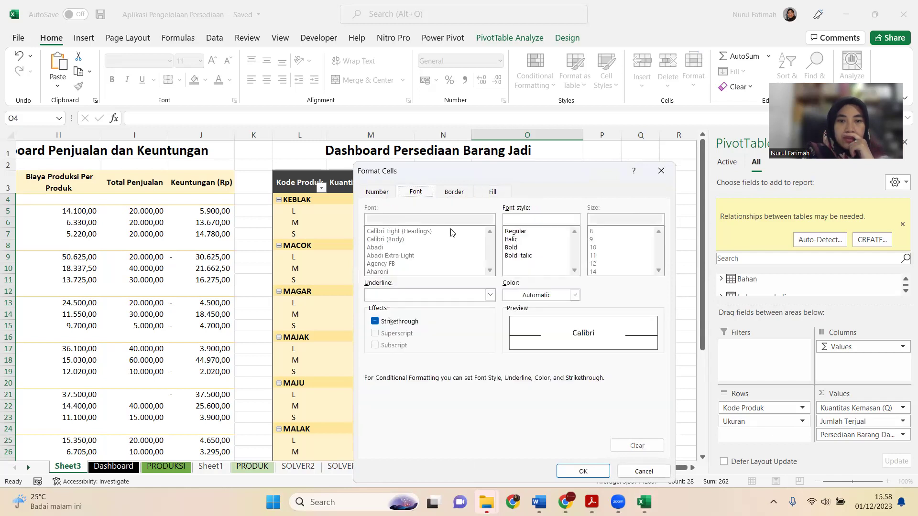
click(553, 297)
click(518, 424)
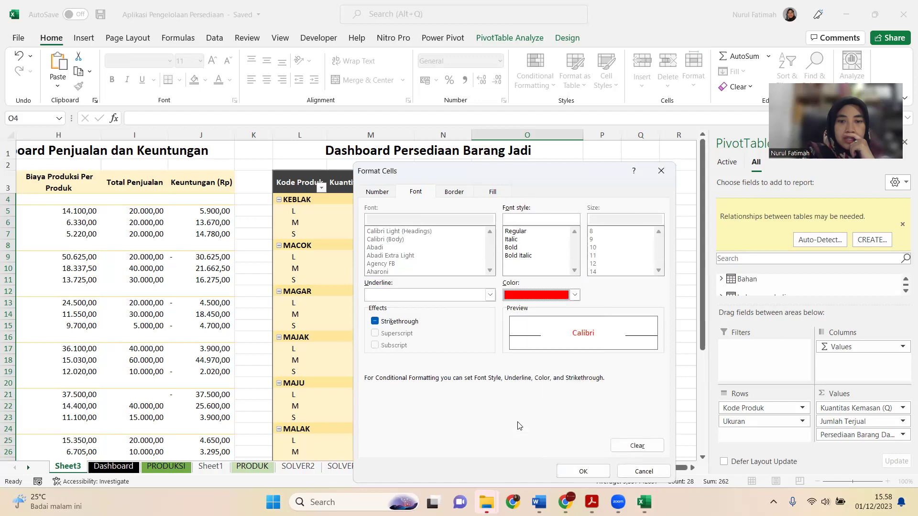
click(583, 472)
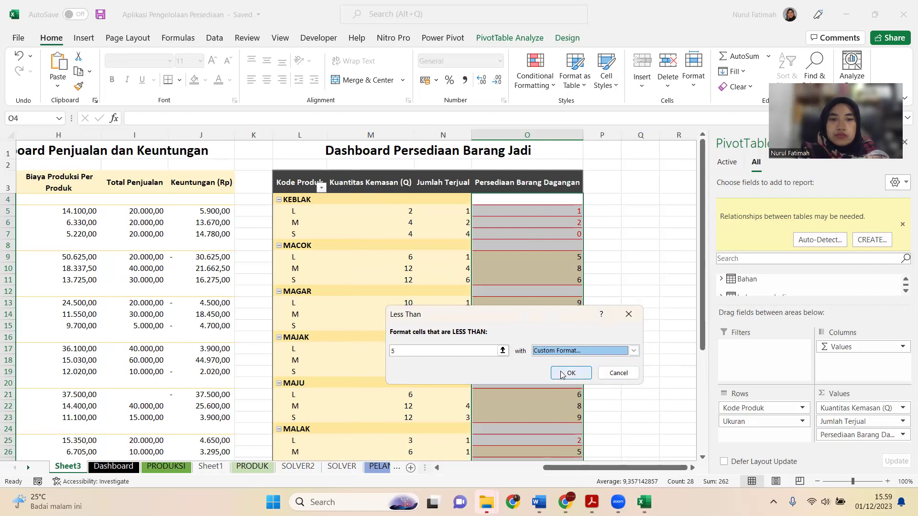
Step: Try changing the custom format's fill to No Color in the Less Than rule
click(582, 353)
click(556, 410)
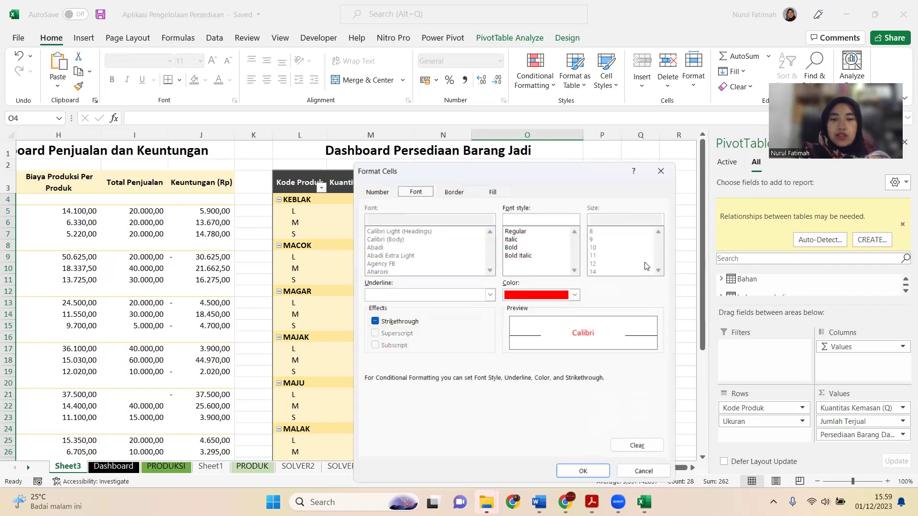
click(492, 194)
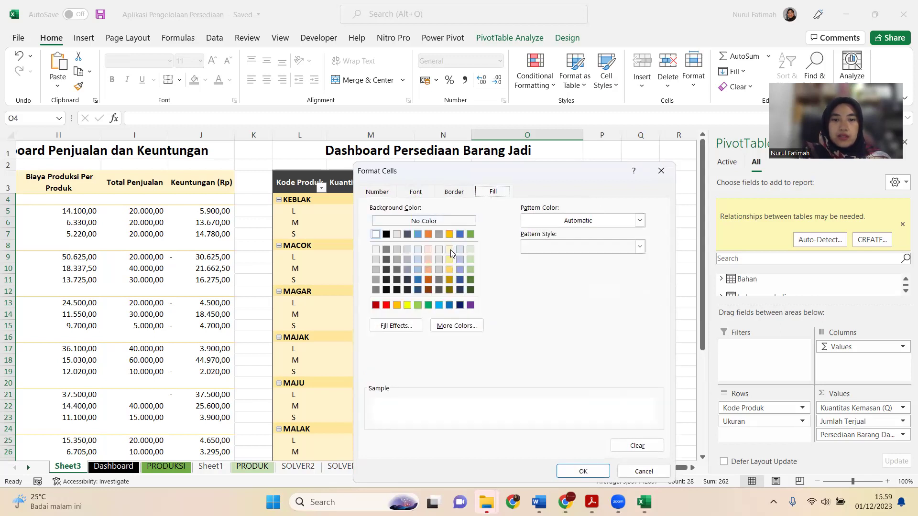
click(440, 223)
click(582, 472)
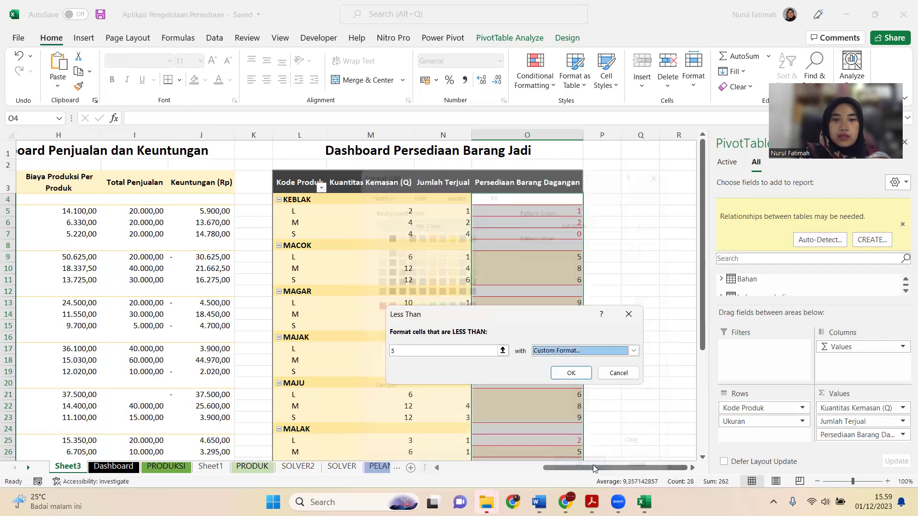
Step: Apply the Less Than 5 rule with the Red Text format and check the Persediaan Barang Dagangan column
click(576, 351)
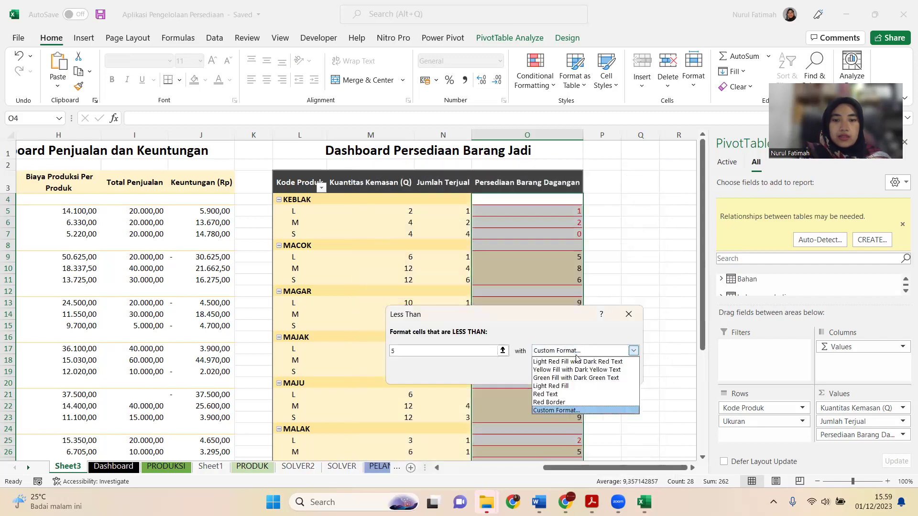
click(578, 363)
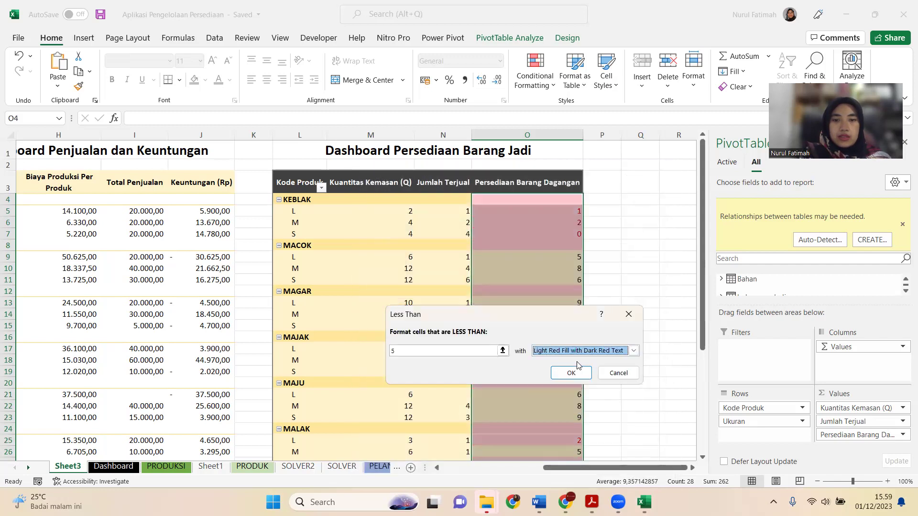
click(610, 354)
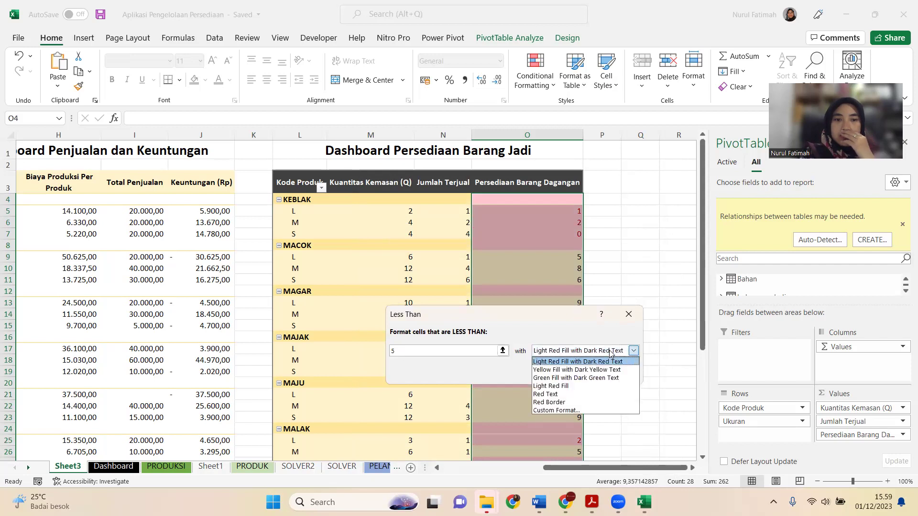
click(559, 395)
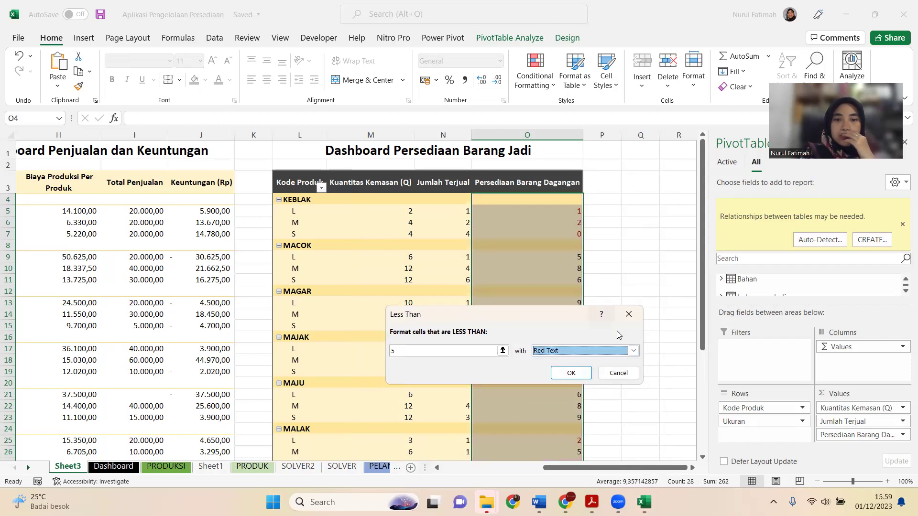
click(569, 374)
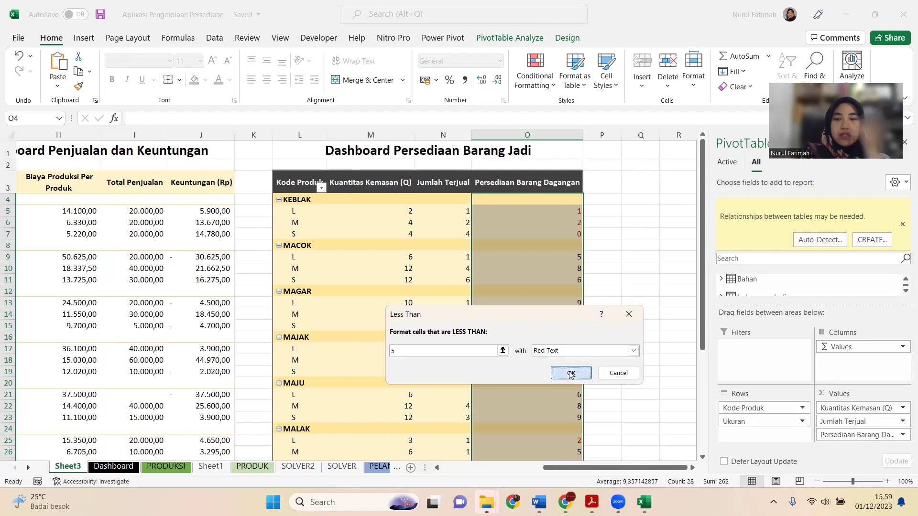
click(532, 260)
scroll(548, 420, down, 8)
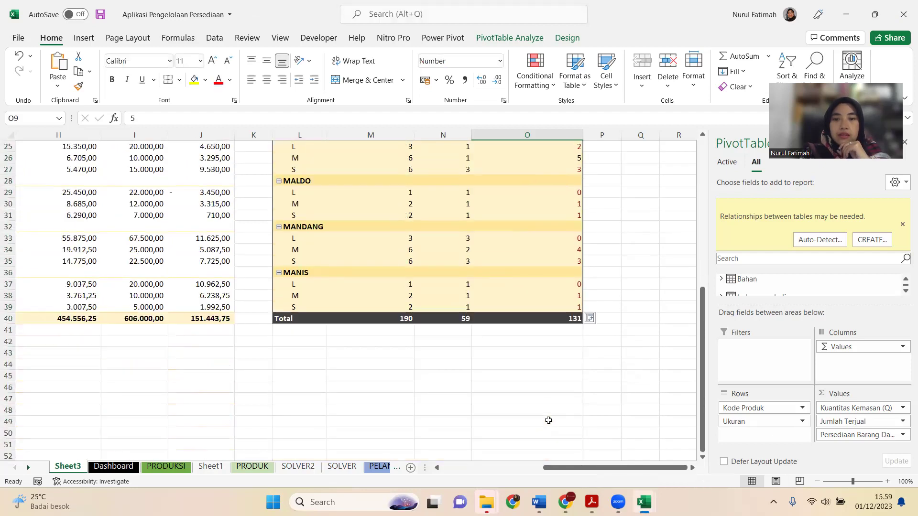
scroll(565, 378, up, 8)
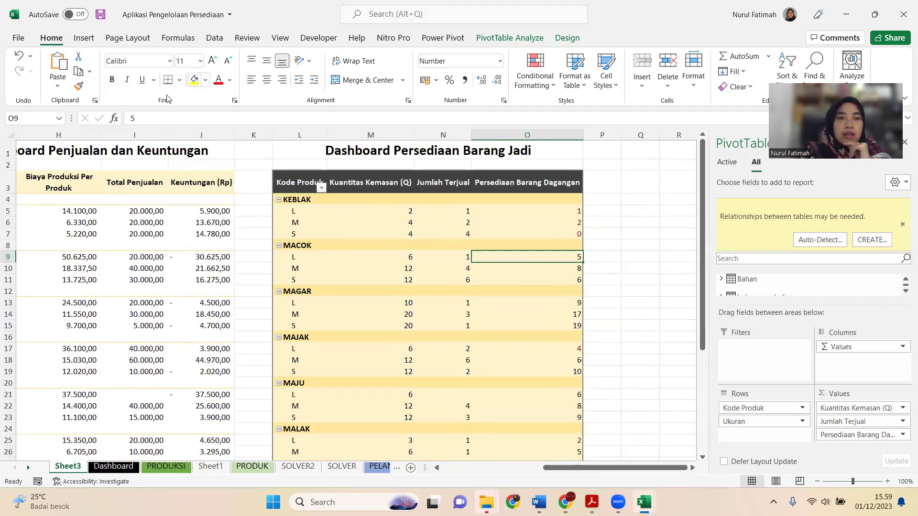
Step: Examine the Persediaan BB Akhir (Q) column and the negative amounts in the Keuntungan (Rp) column of the dashboards
click(143, 218)
key(Right)
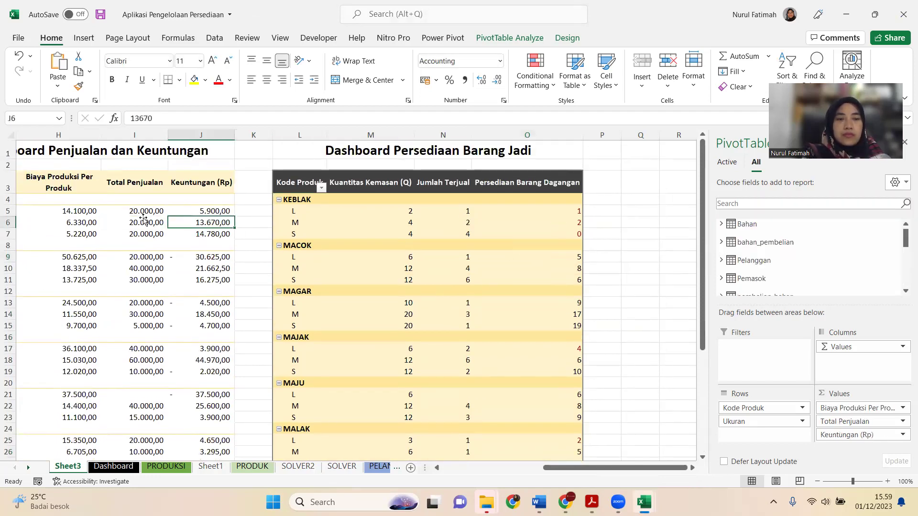
key(Left)
key(Left)
key(Left)
key(Left)
key(Left)
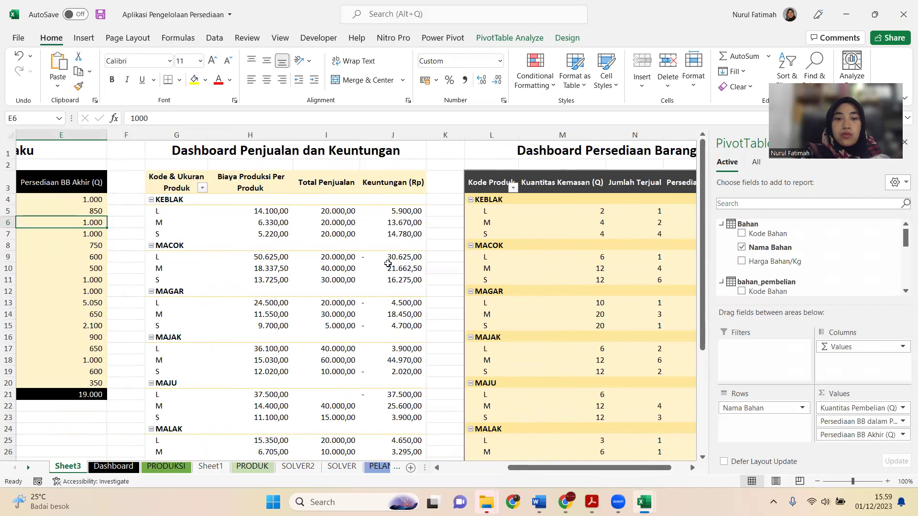
click(375, 258)
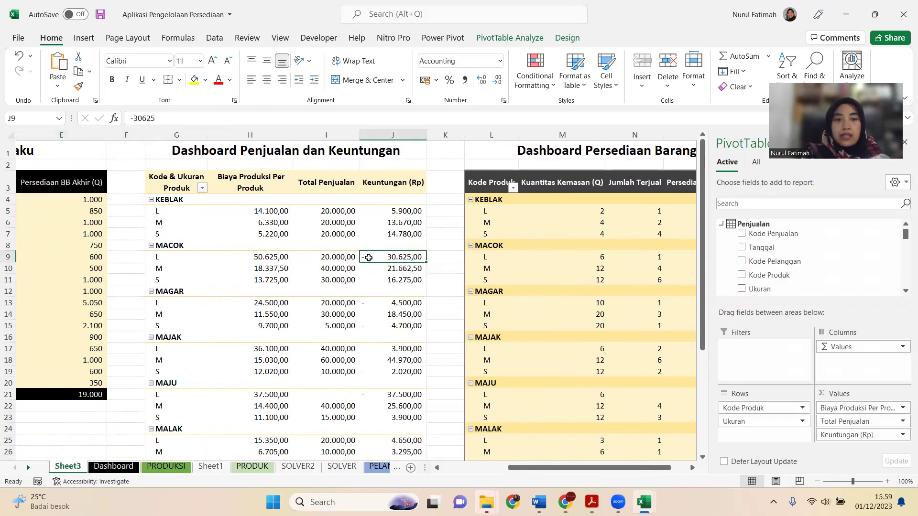
Step: Highlight all Keuntungan (Rp) product values less than 0 with Light Red Fill with Dark Red Text and check the column
click(394, 210)
scroll(404, 379, down, 8)
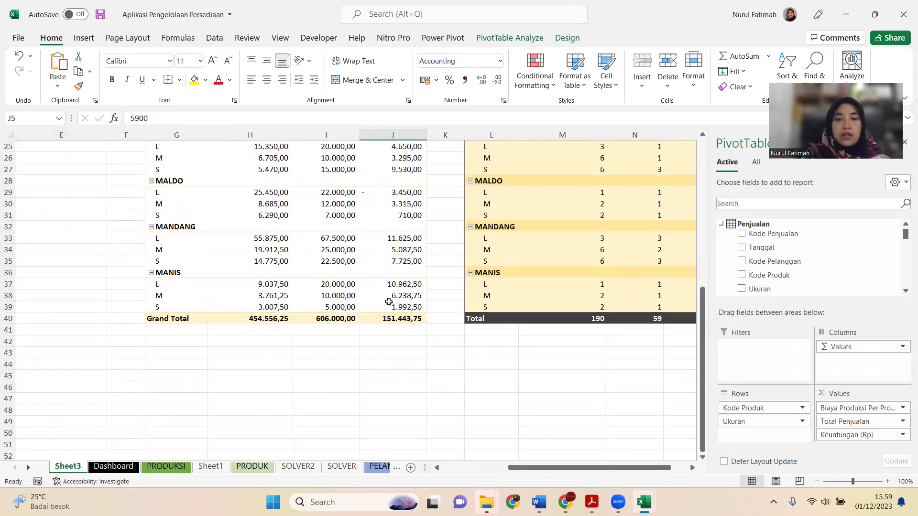
shift+click(388, 305)
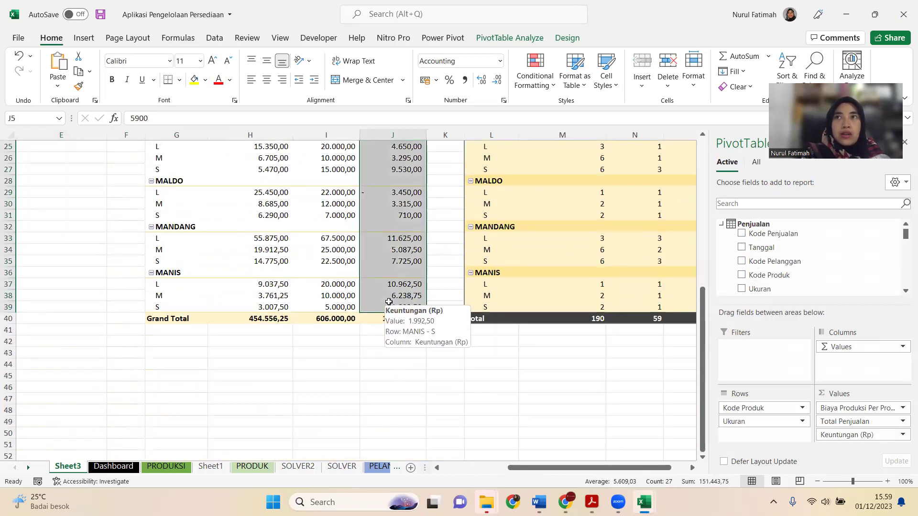
scroll(389, 301, up, 8)
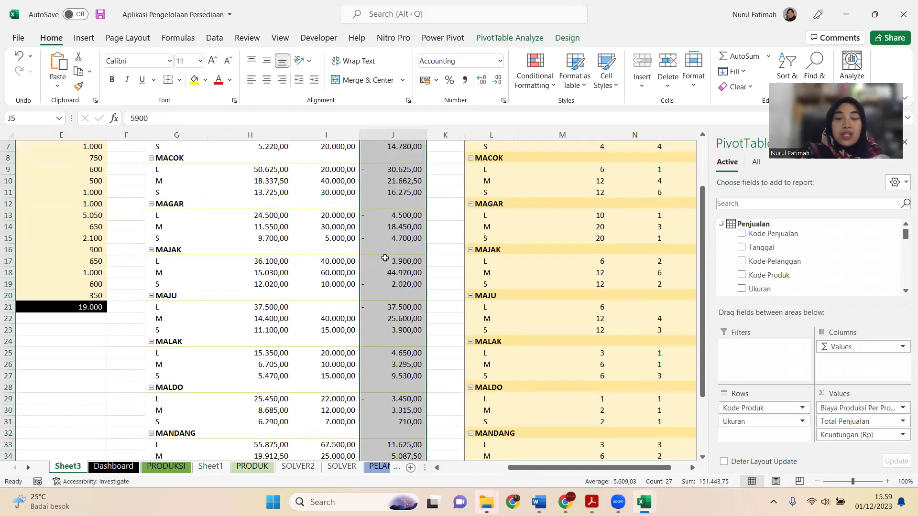
click(535, 72)
mouse_move(570, 117)
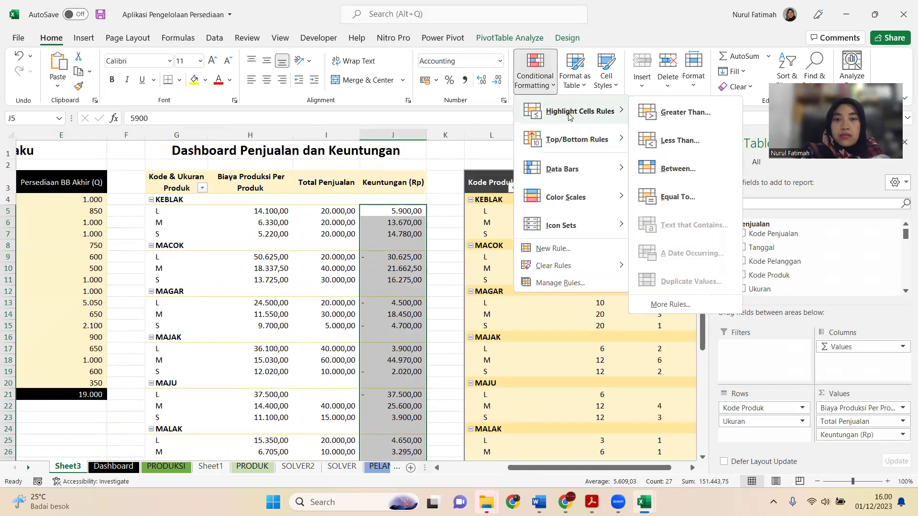
click(681, 141)
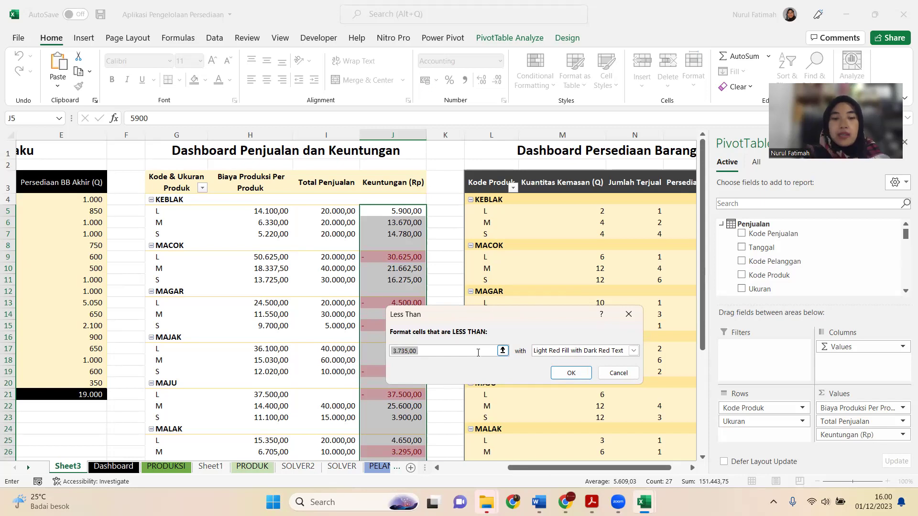
text(0)
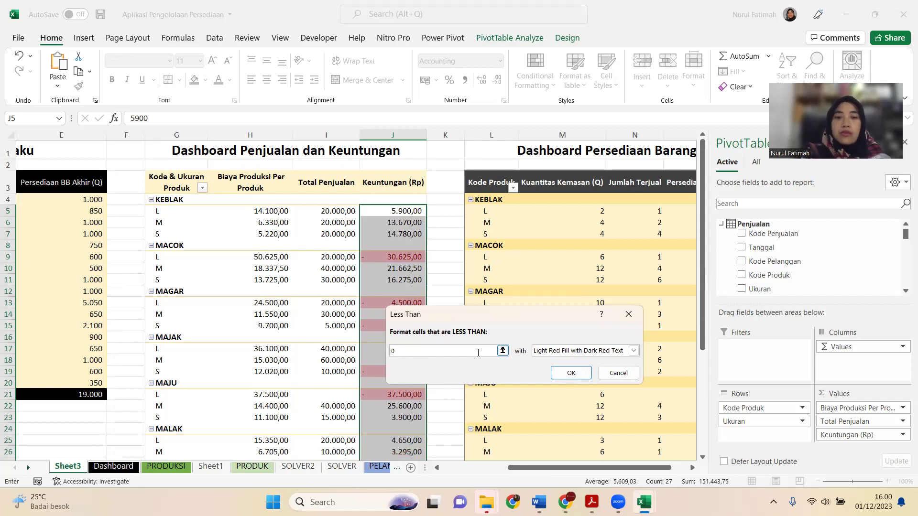
click(571, 372)
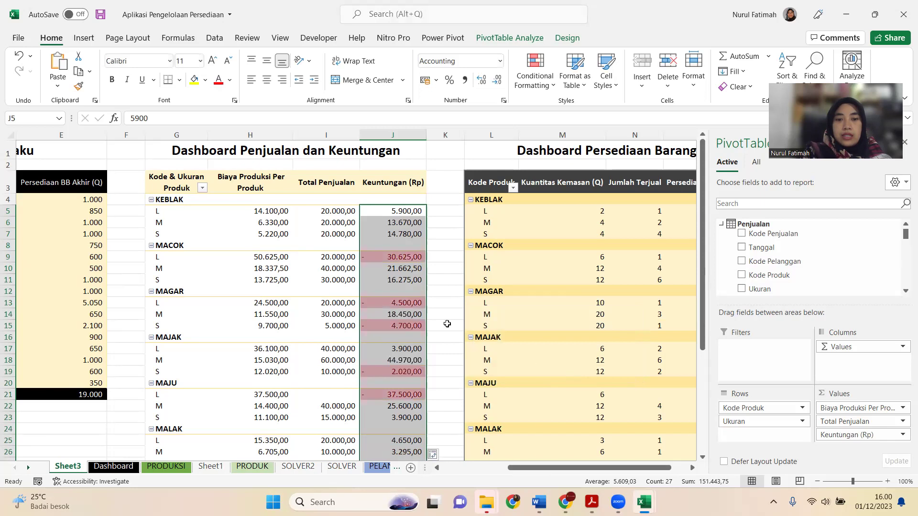
click(393, 301)
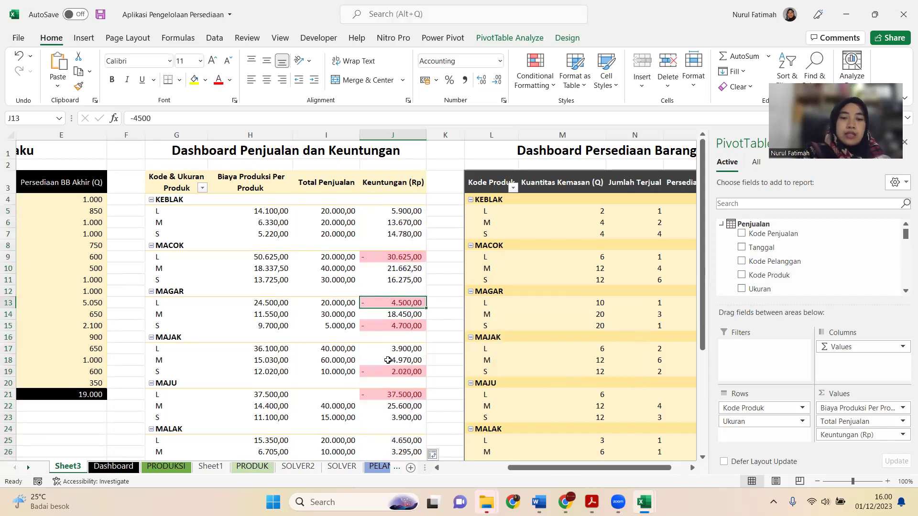
scroll(387, 360, down, 6)
scroll(406, 352, up, 4)
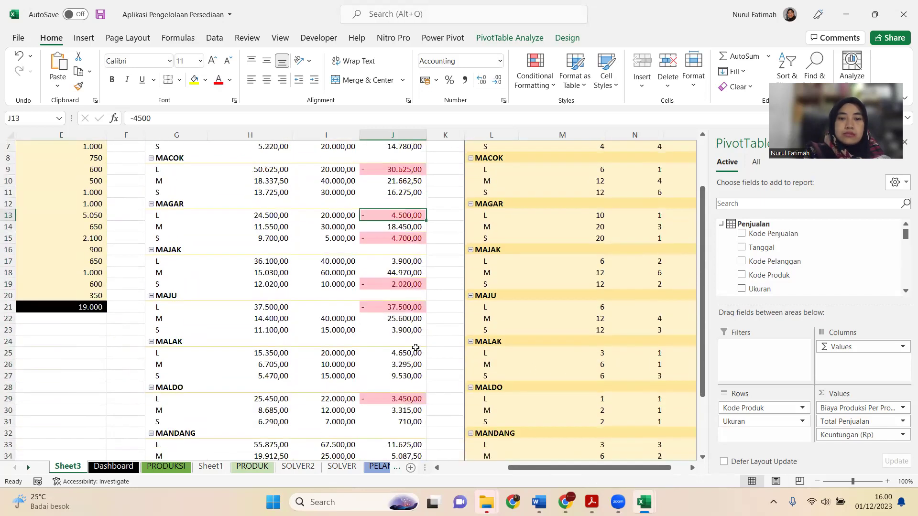
scroll(448, 297, up, 2)
Step: Highlight all Persediaan Barang Dagangan product values less than 10 with Light Red Fill with Dark Red Text
click(586, 204)
key(Right)
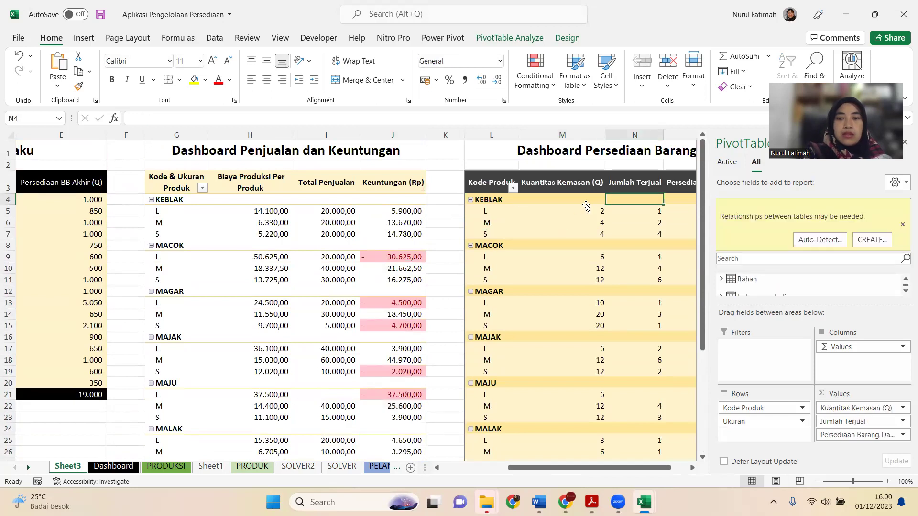
key(Right)
key(Down)
key(shift+Down)
key(shift+Down)
drag(587, 208, 586, 284)
scroll(586, 205, down, 9)
click(535, 76)
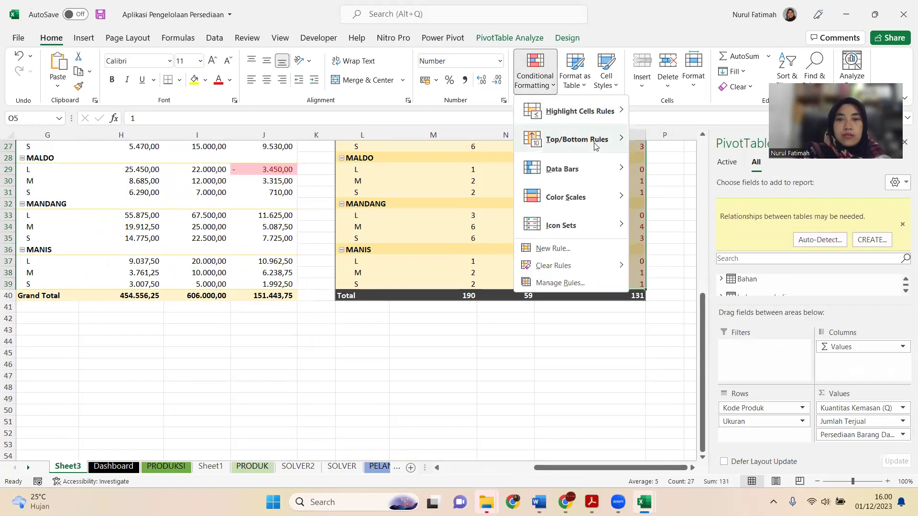
mouse_move(598, 118)
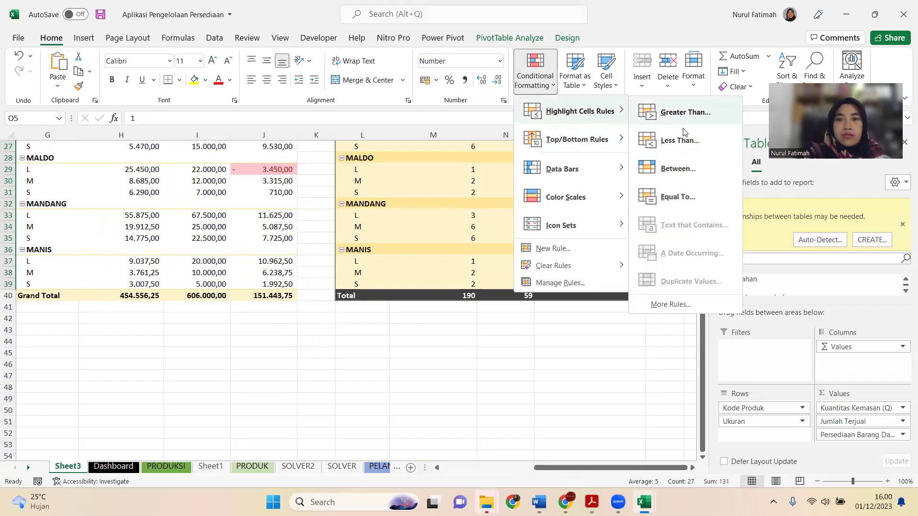
click(684, 152)
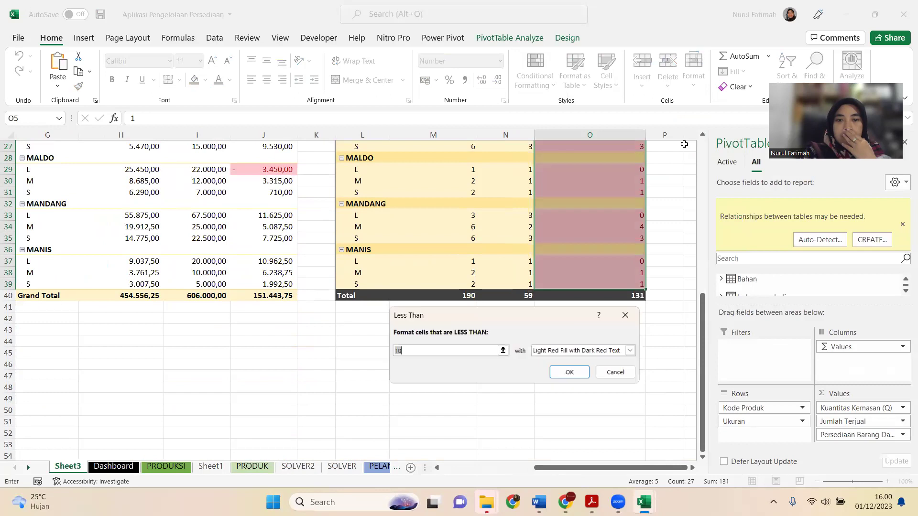
click(585, 355)
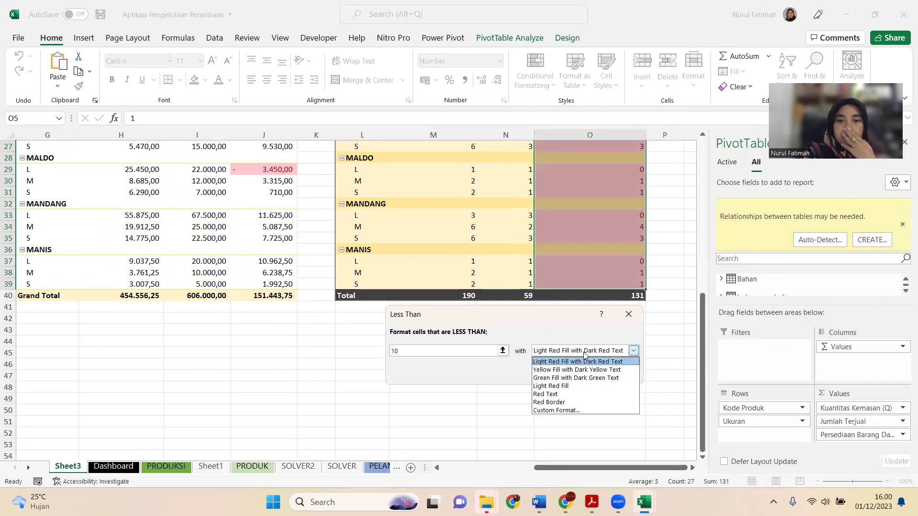
click(575, 386)
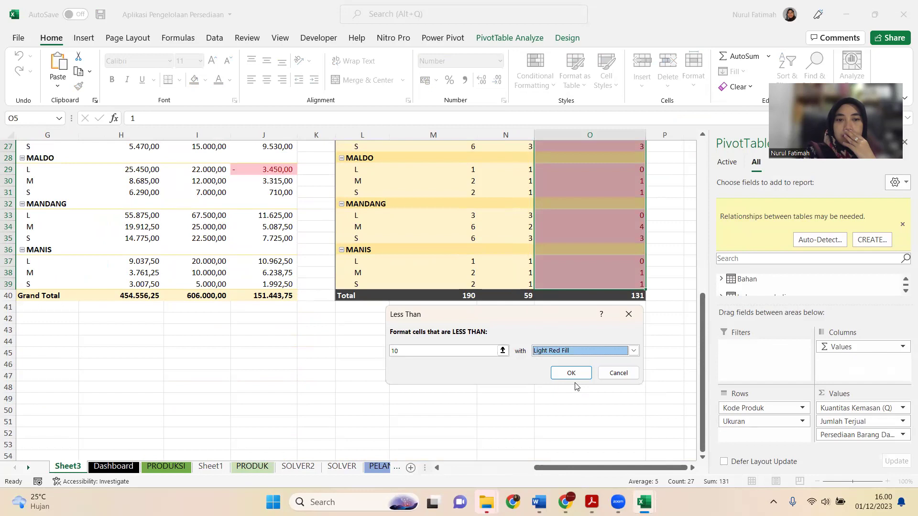
click(584, 353)
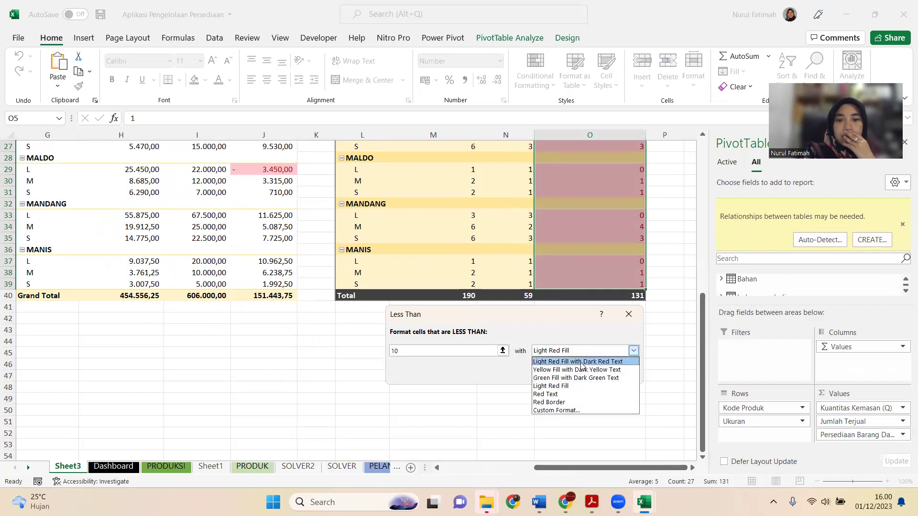
click(578, 361)
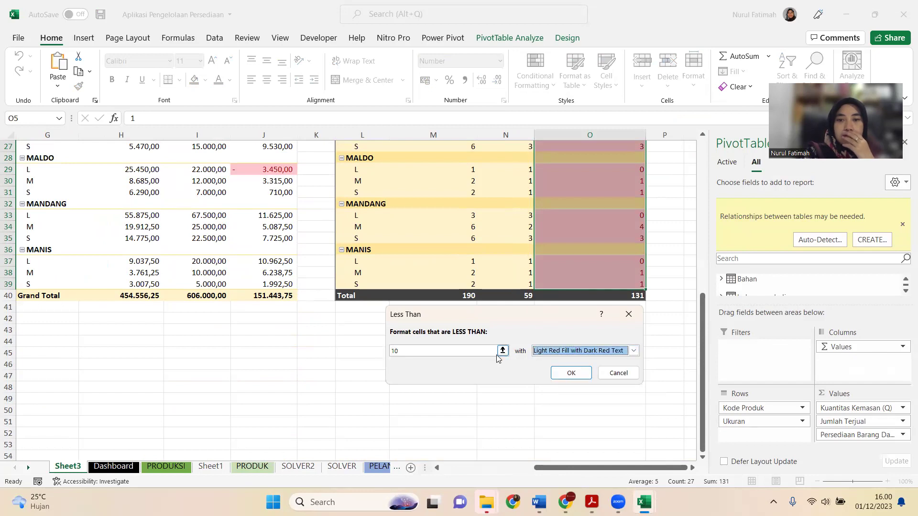
click(570, 373)
scroll(568, 244, up, 9)
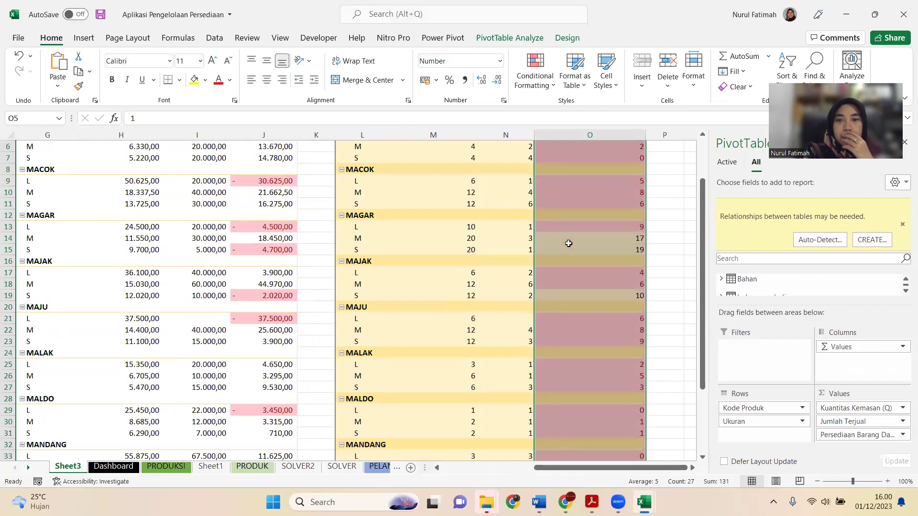
click(571, 224)
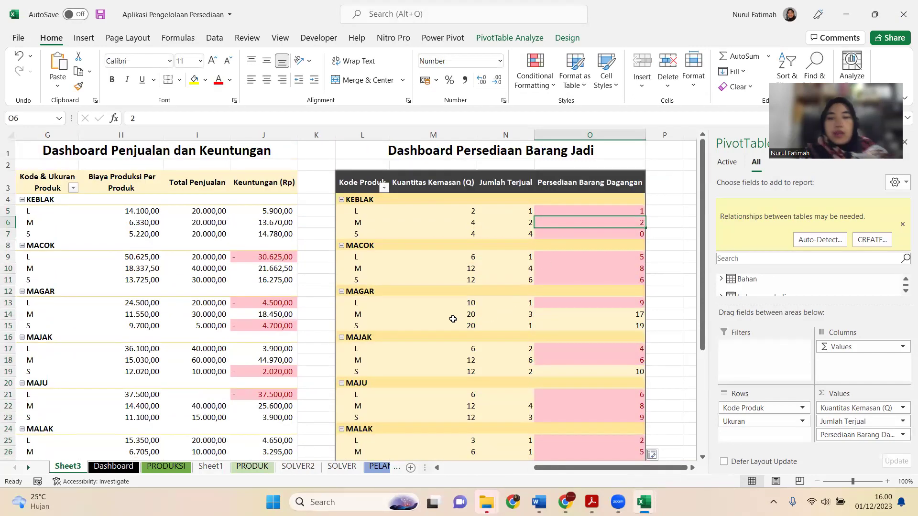
Step: Review the dashboards from the finished-goods pivot table back to the raw-material pivot table
key(Left)
key(Left)
key(Left)
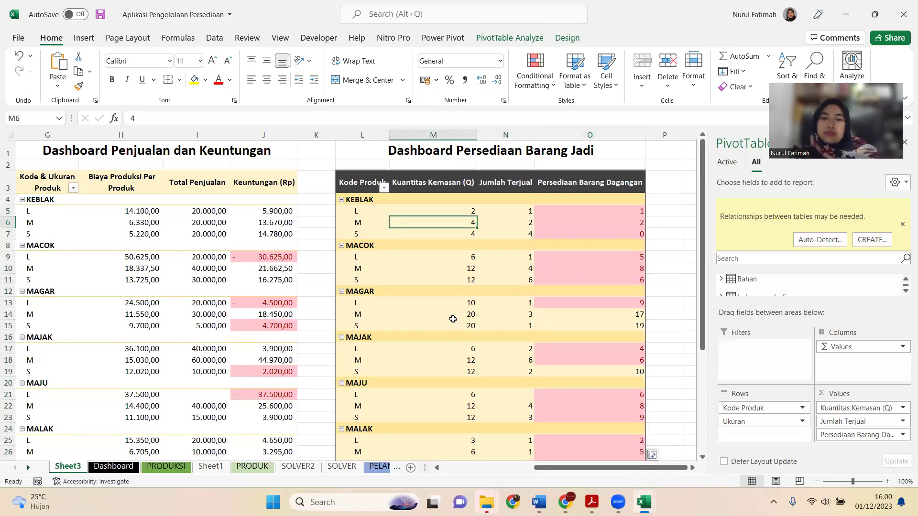
key(Left)
key(Left)
key(Left)
key(Left)
key(Left)
key(Left)
key(Left)
key(Left)
key(Left)
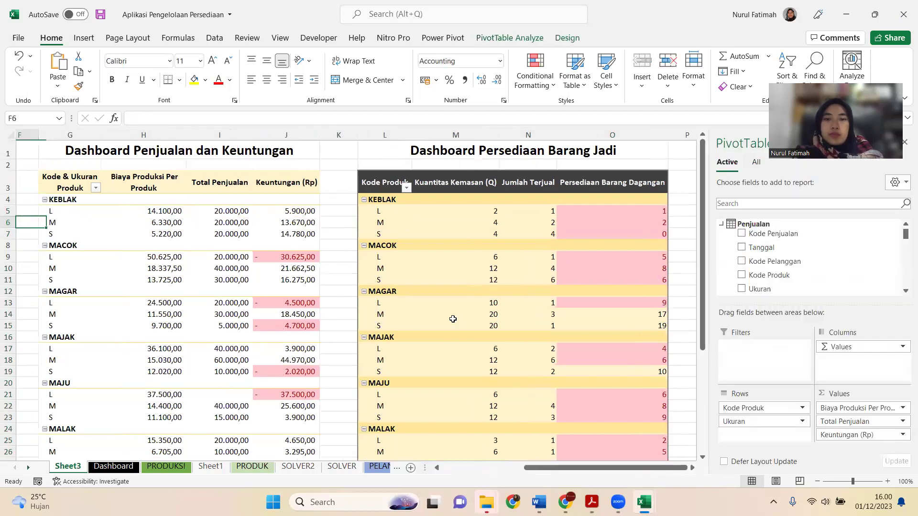
key(Left)
key(Left)
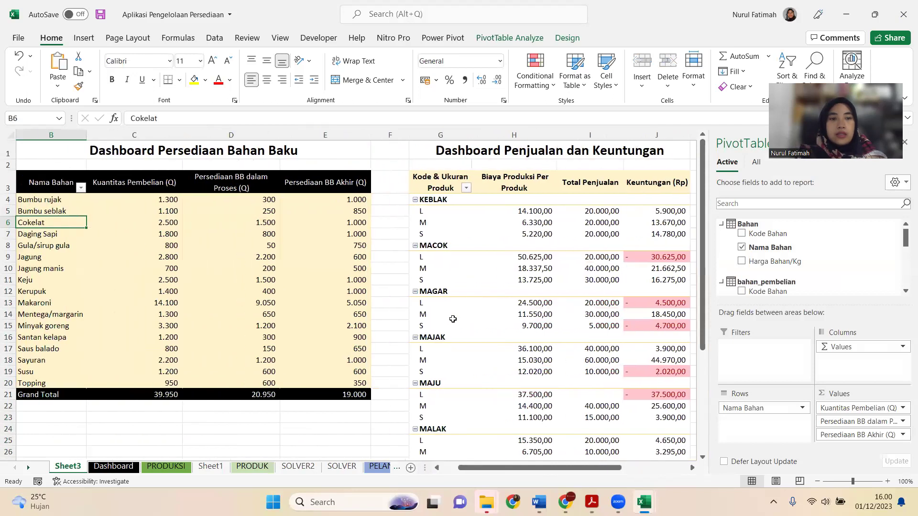
Step: Add a Less Than 100 rule with Light Red Fill with Dark Red Text to all Persediaan BB Akhir (Q) material values
key(Right)
key(Right)
key(Right)
key(Right)
key(Up)
key(Up)
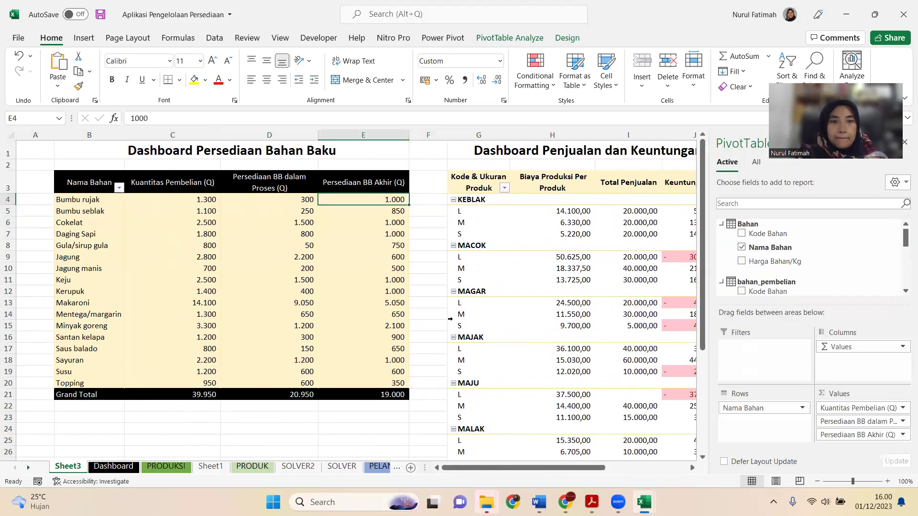
key(shift+Down)
key(shift+Down)
key(shift+Down)
key(shift+Down)
key(shift+Down)
key(shift+Down)
key(shift+Down)
key(shift+Down)
key(shift+Down)
key(shift+Down)
key(shift+Down)
key(shift+Down)
key(shift+Down)
key(shift+Down)
key(shift+Down)
key(shift+Down)
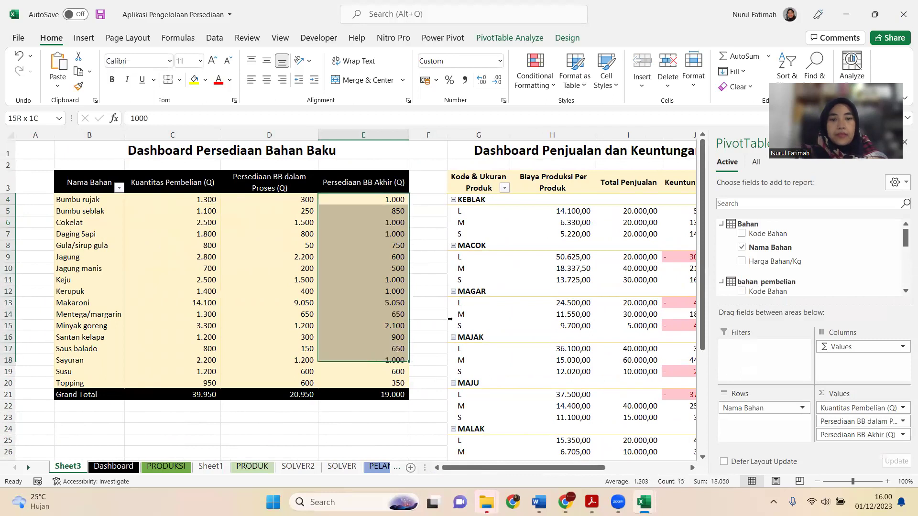
click(536, 88)
mouse_move(579, 111)
click(668, 146)
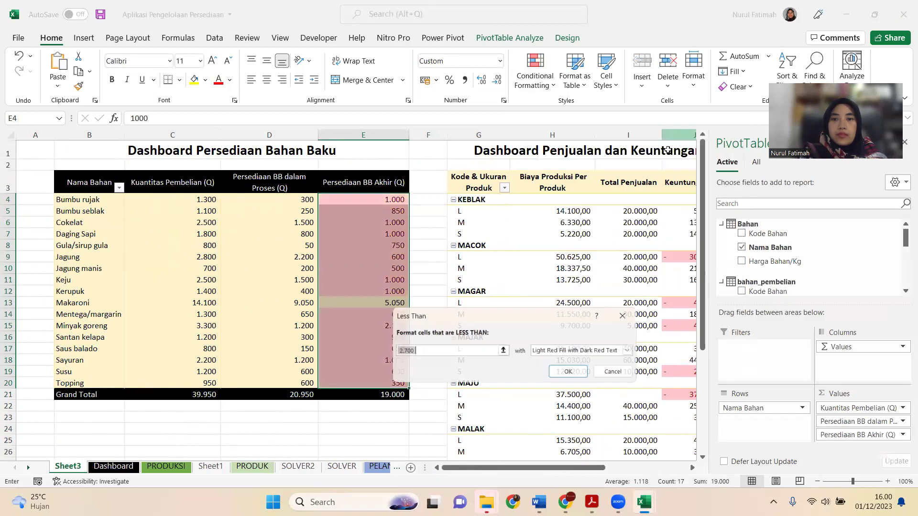
text(50)
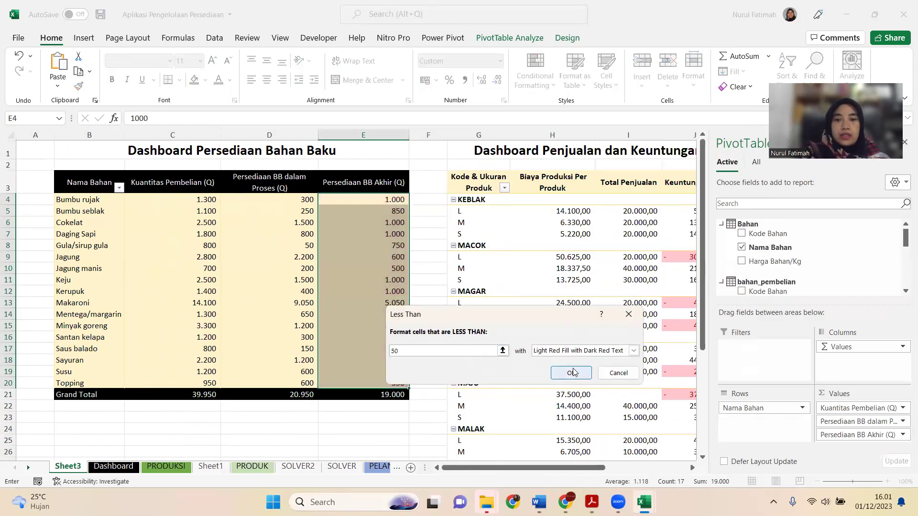
key(BackSpace)
key(BackSpace)
text(100)
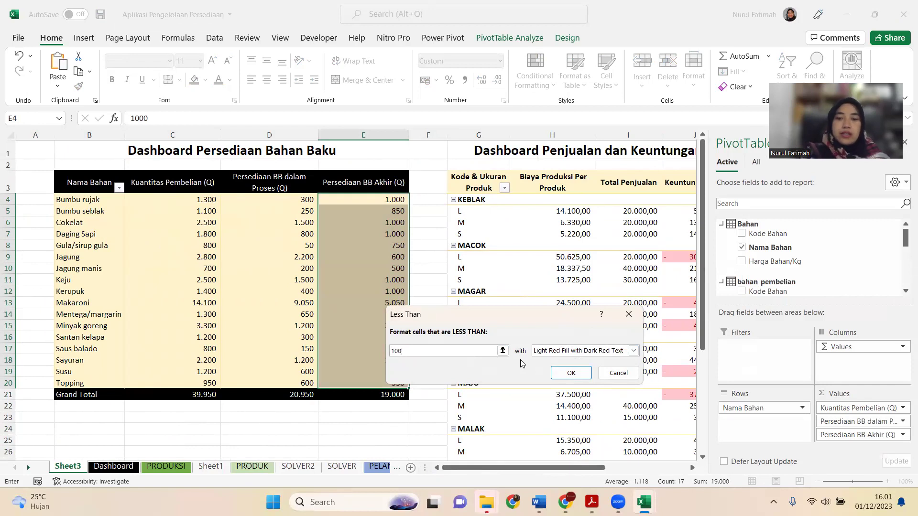
click(556, 372)
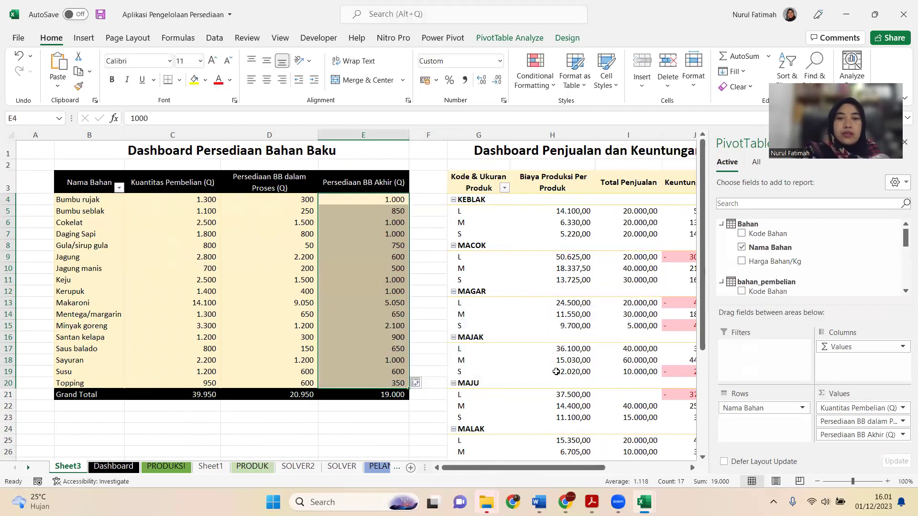
click(372, 277)
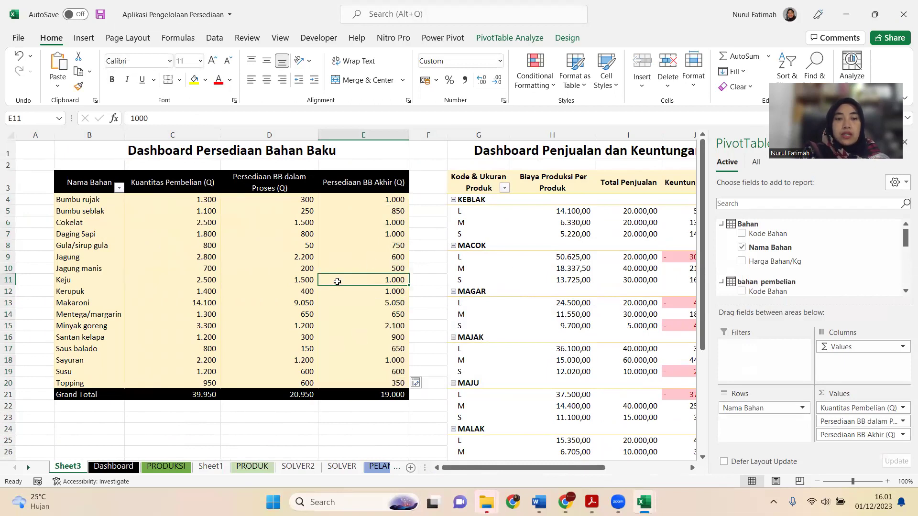
Step: Review the conditional formatting from the Persediaan BB Akhir (Q) column across to the Persediaan Barang Dagangan column
mouse_move(337, 282)
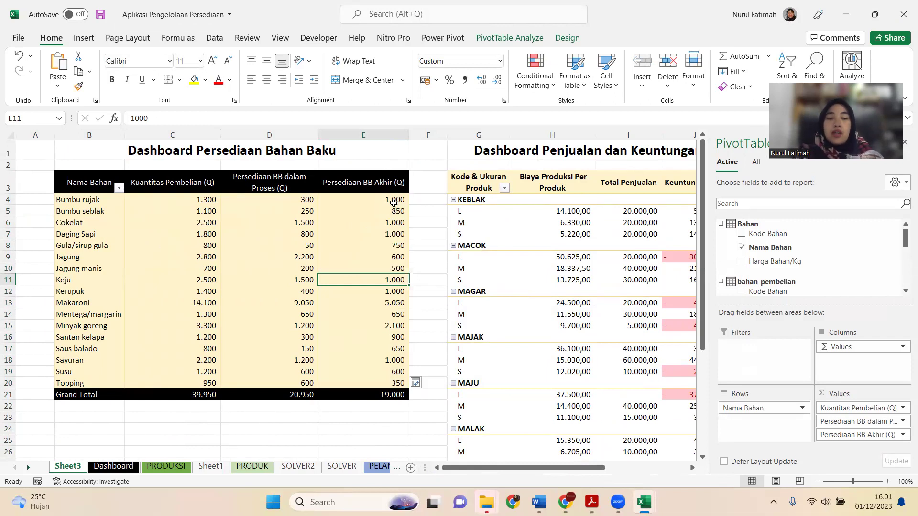
click(376, 219)
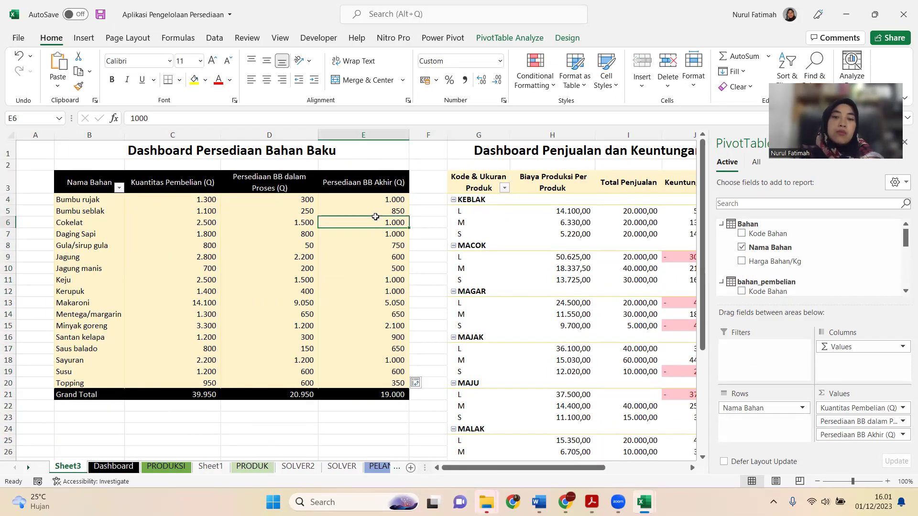
key(Right)
key(Right)
key(Right)
key(Right)
key(Right)
key(Right)
key(Right)
key(Right)
key(Right)
key(Right)
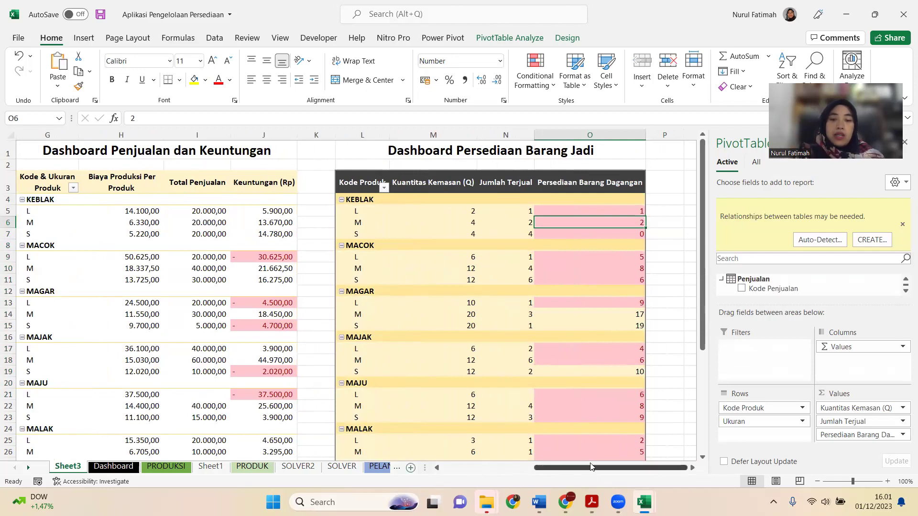
Step: Switch to the inventory database module PDF in Adobe Acrobat Reader and skim the section on using Microsoft Excel
key(alt+Tab)
key(Right)
key(Left)
key(Down)
key(Left)
scroll(504, 287, up, 8)
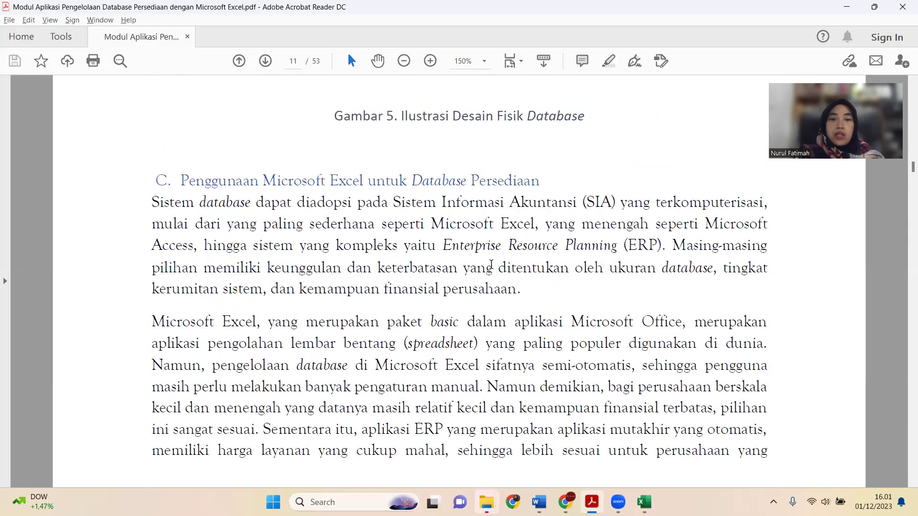
scroll(484, 266, down, 12)
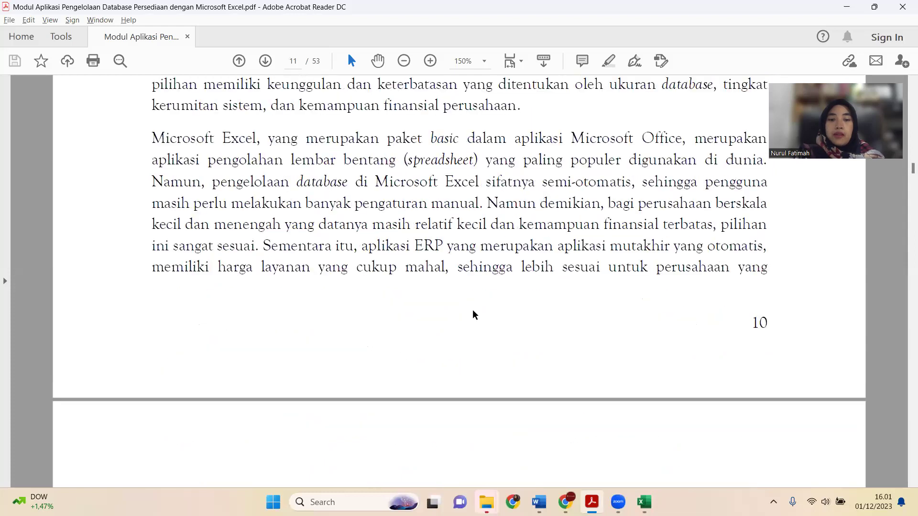
scroll(451, 353, down, 3)
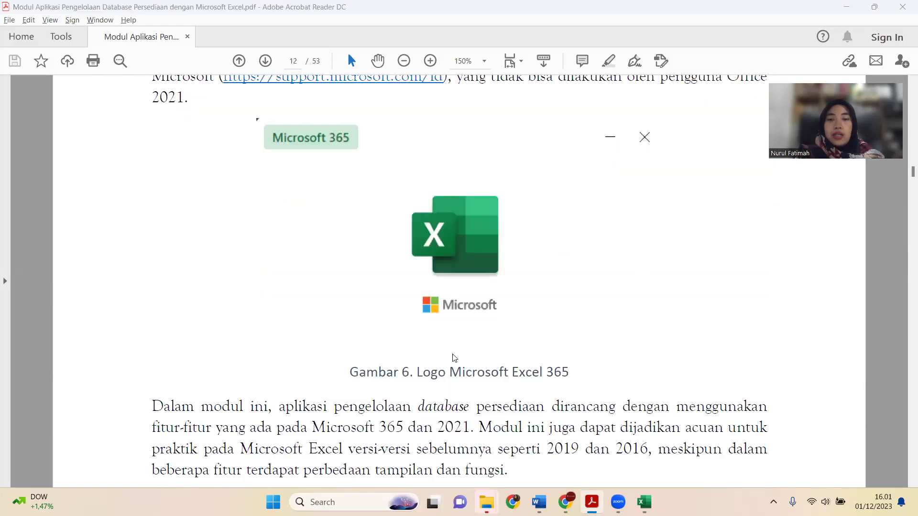
Step: Switch back to the Excel workbook and examine the Dashboard sheet's finished-goods pivot table and the Persediaan Bahan Baku bar chart
key(alt+Tab)
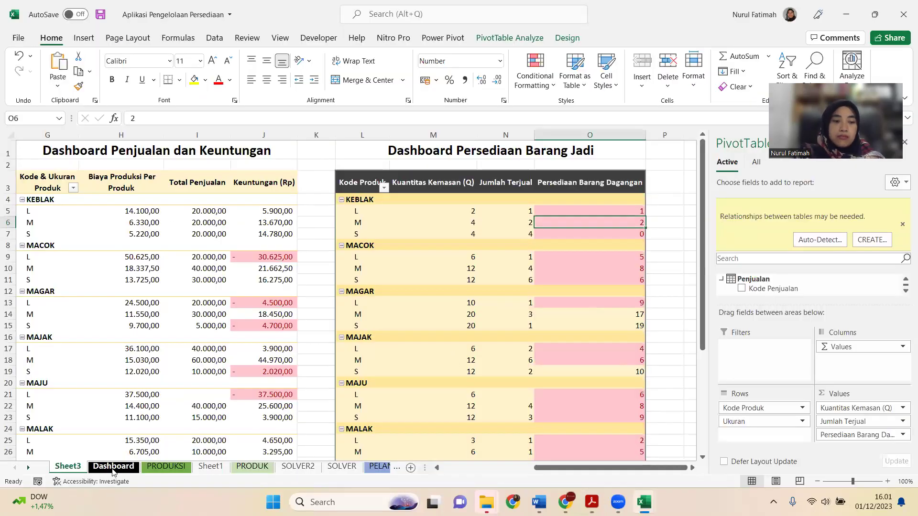
click(114, 467)
scroll(435, 268, down, 3)
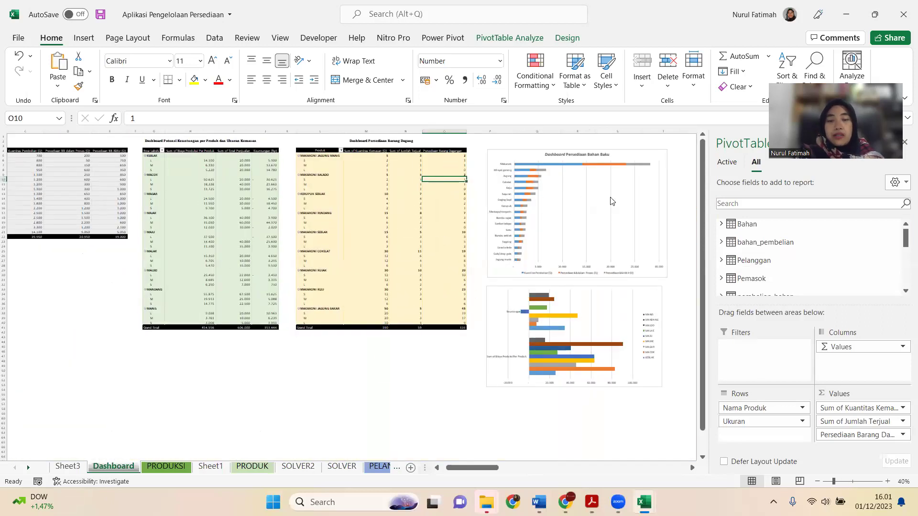
scroll(559, 256, up, 3)
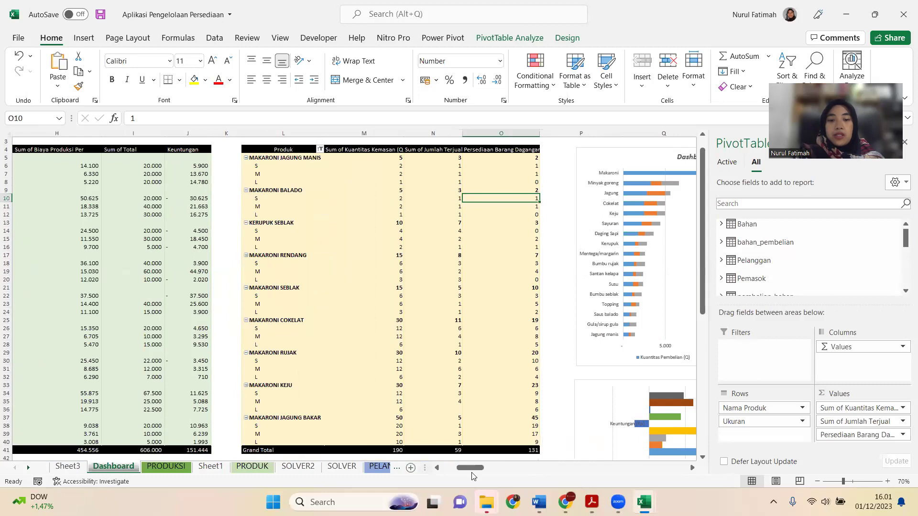
drag(471, 469, 484, 468)
scroll(615, 245, up, 2)
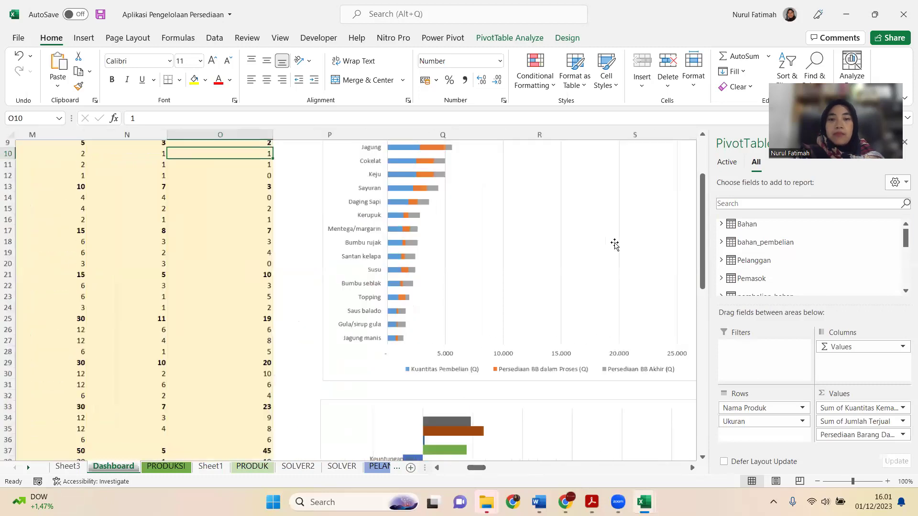
scroll(592, 320, up, 3)
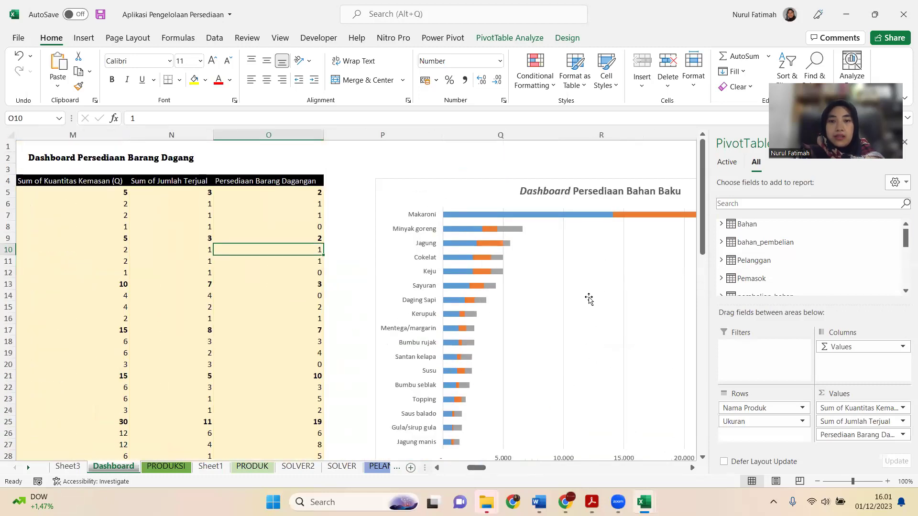
click(694, 468)
click(694, 469)
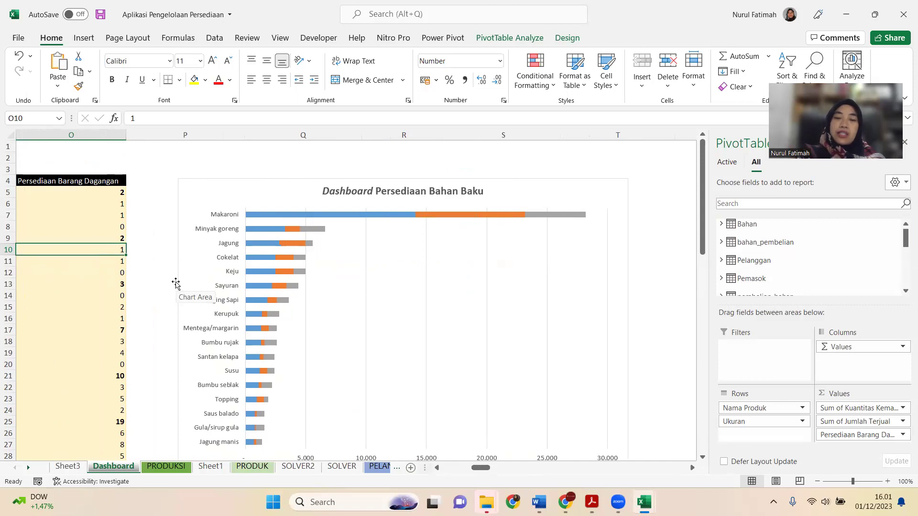
scroll(176, 283, down, 1)
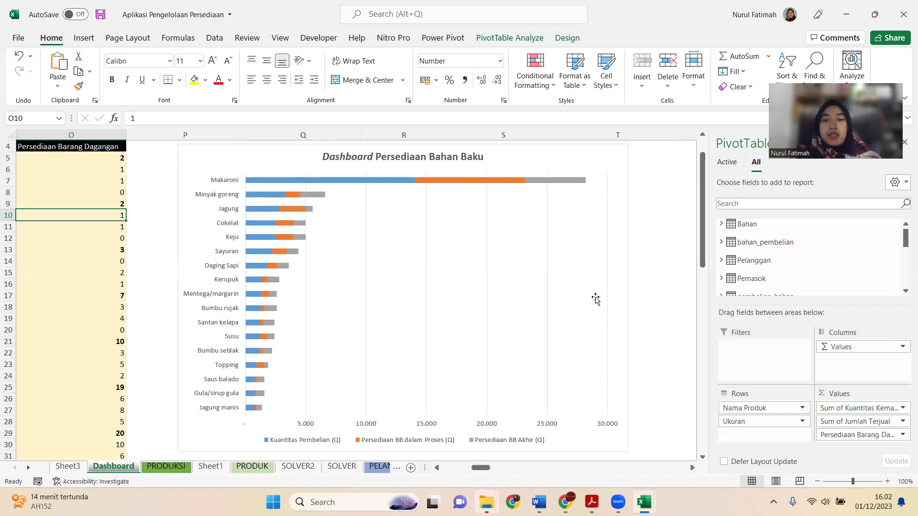
scroll(593, 296, down, 2)
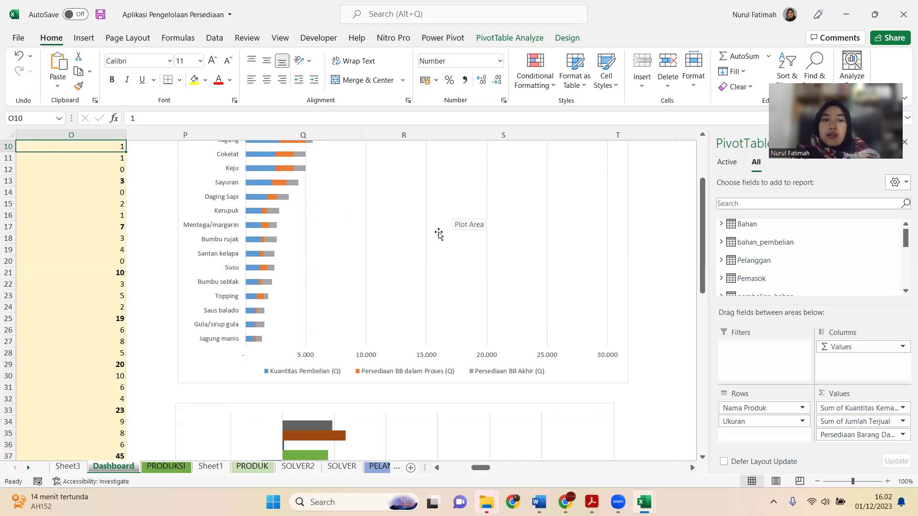
scroll(427, 229, up, 3)
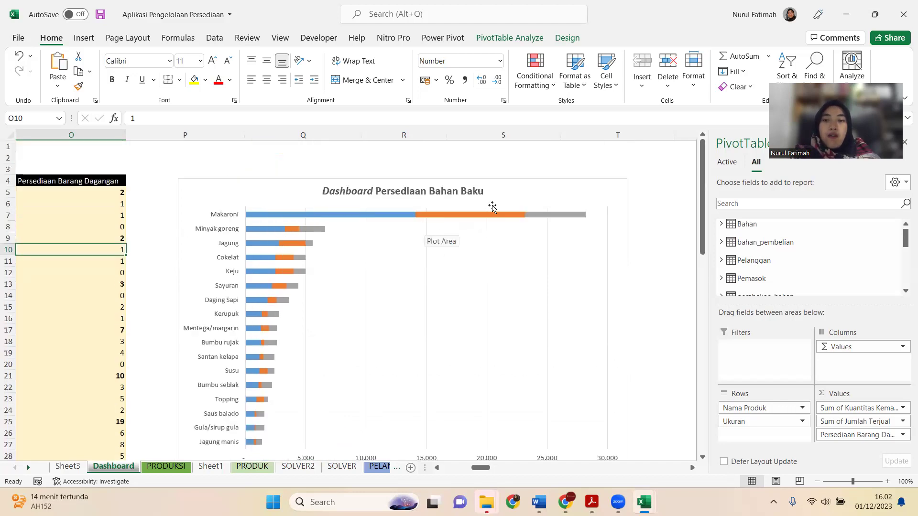
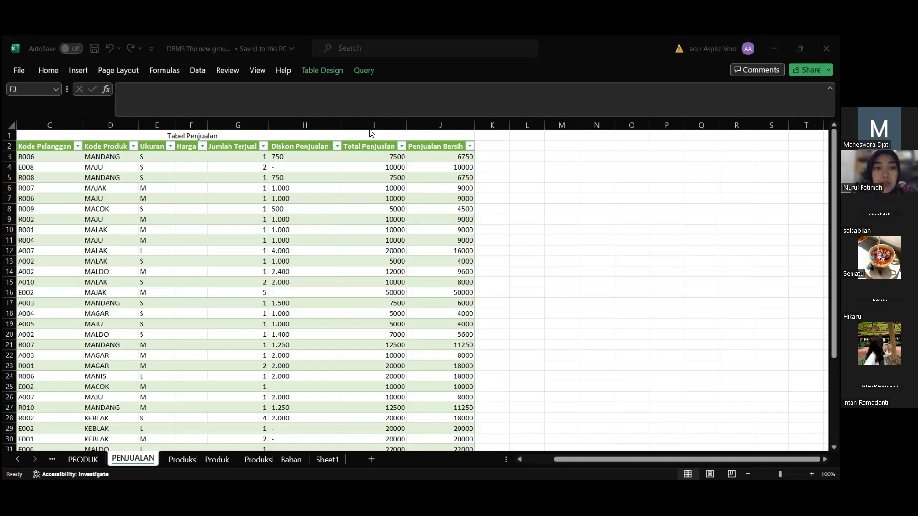
Step: Enter =INDEX(Produk_Harga[Harga];MATCH(1;(D4=Produk_Harga[Kode Produk])*(E4=Produk_Harga[Ukuran]);0)) in the first Harga cell, F3, of the PENJUALAN table
click(178, 157)
text(=)
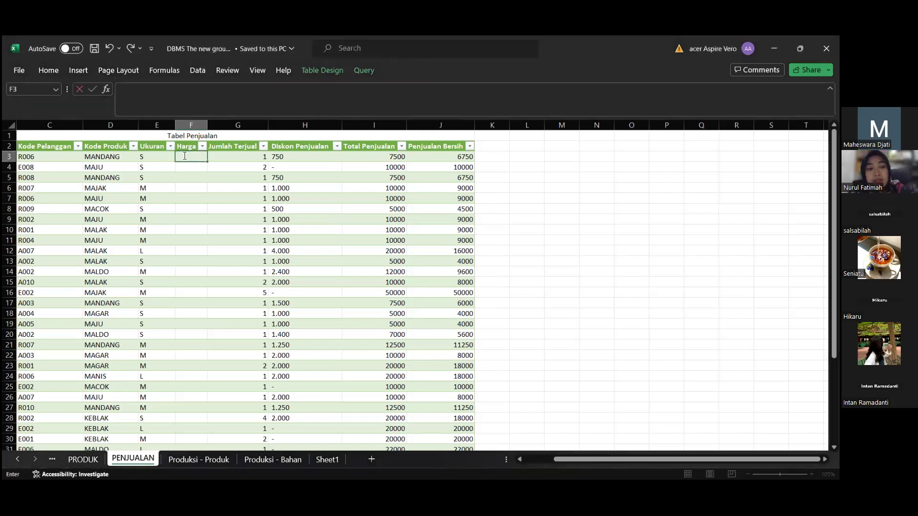
text(INDEX(Produk_Harga[Harga];MATCH(1;(D4=Produk_Harga[Kode Produk])*(E4=Produk_Harga[Ukuran]);0)))
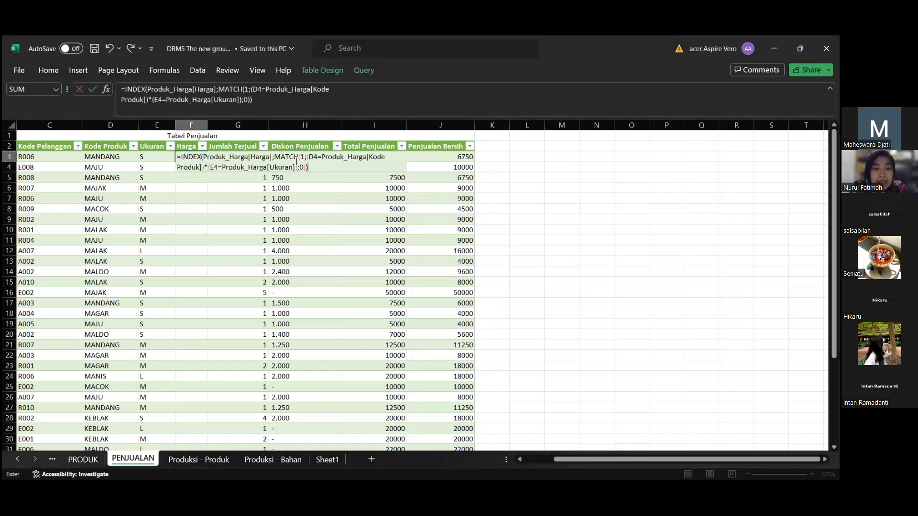
Step: Replace the Produk_Harga table name in the INDEX array argument with Tabel_Produk___Harga
click(249, 158)
key(BackSpace)
key(BackSpace)
key(BackSpace)
key(BackSpace)
key(BackSpace)
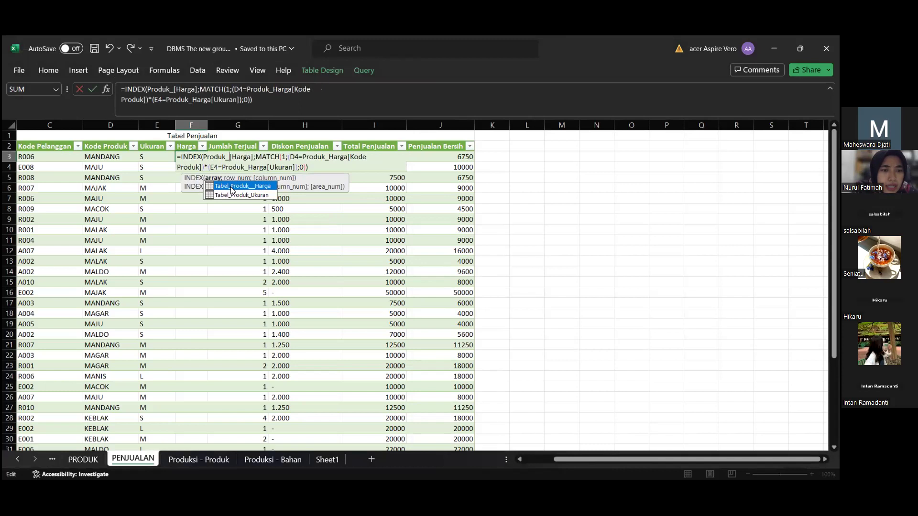
double_click(230, 187)
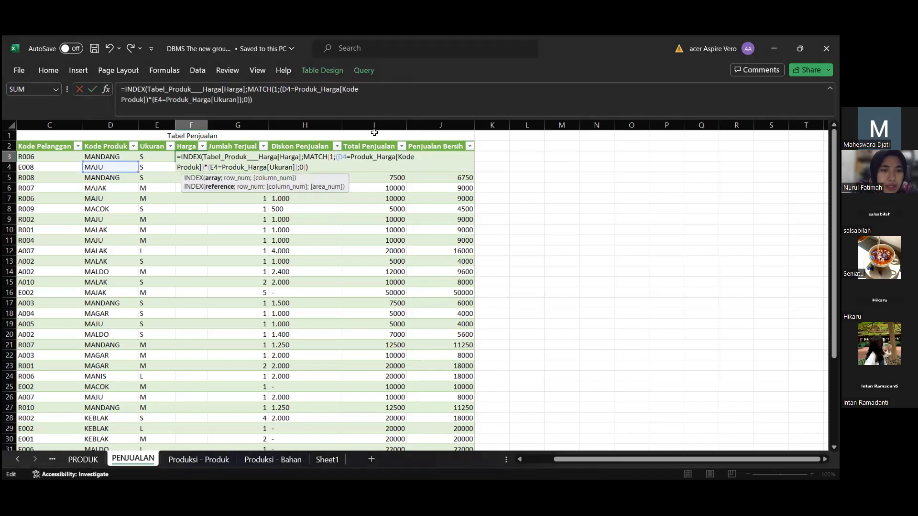
Step: Replace the table name before [Kode Produk] in the first MATCH condition with Tabel_Produk___Harga
click(394, 158)
key(BackSpace)
key(BackSpace)
key(BackSpace)
key(BackSpace)
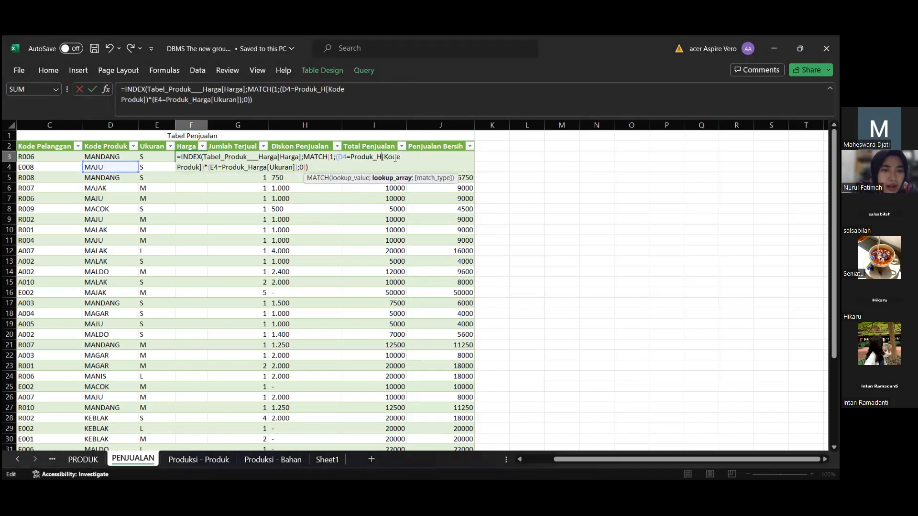
key(BackSpace)
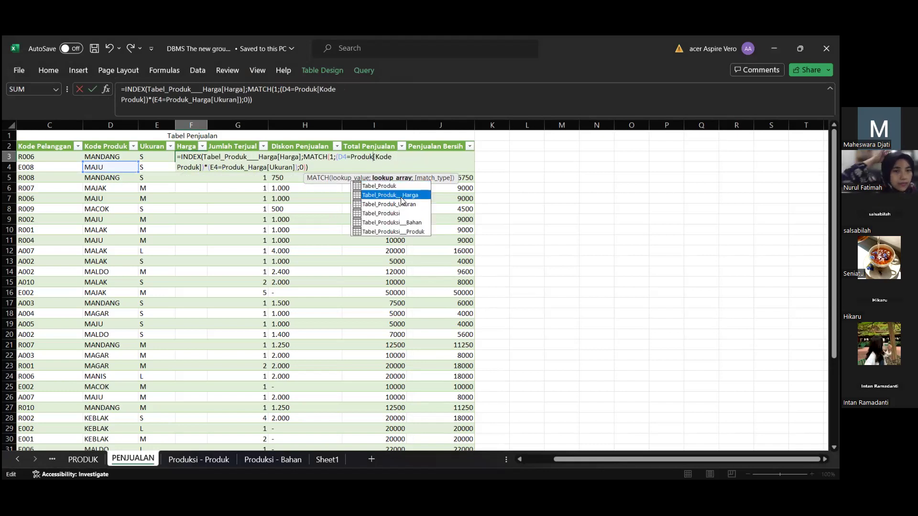
double_click(402, 198)
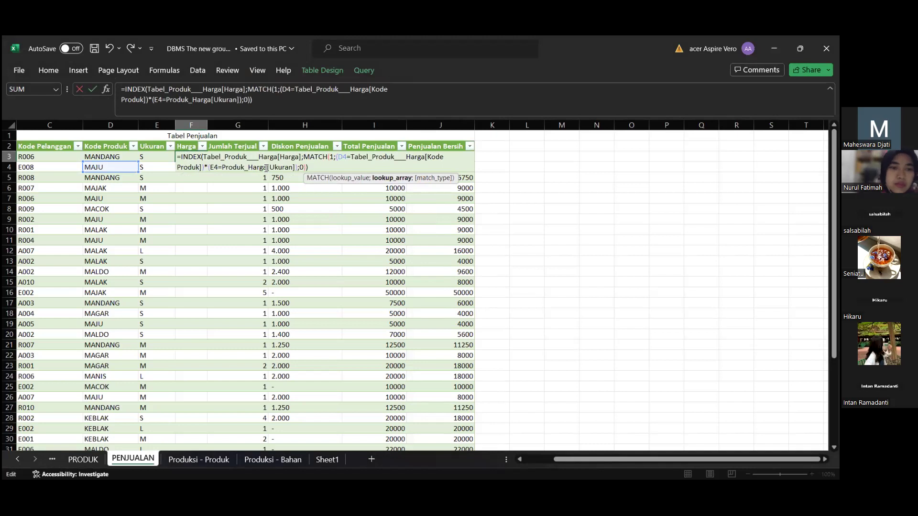
Step: Replace the table name before [Ukuran] in the second MATCH condition with Tabel_Produk___Harga
key(BackSpace)
key(BackSpace)
key(BackSpace)
key(BackSpace)
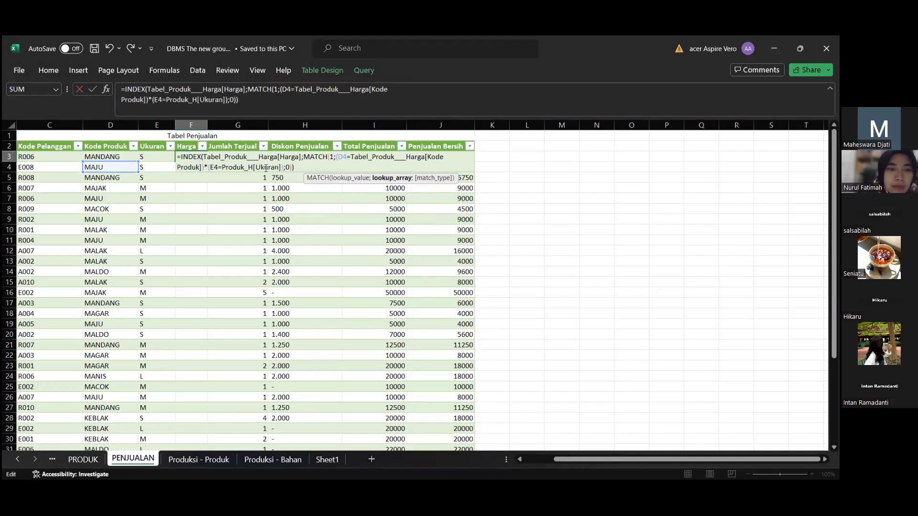
key(BackSpace)
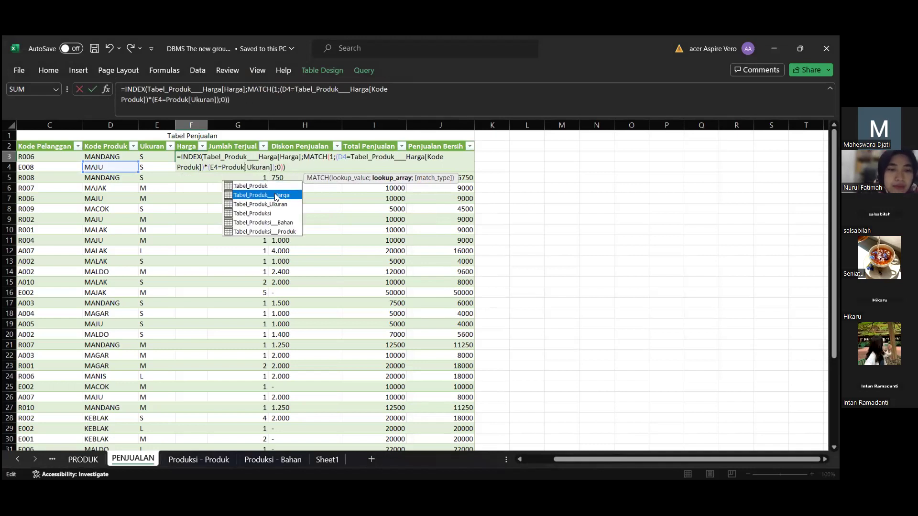
double_click(275, 194)
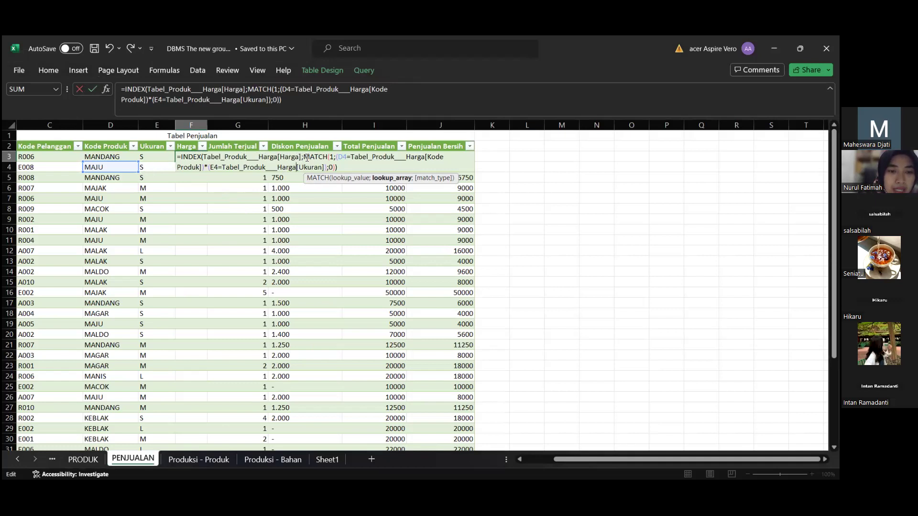
Step: Reinsert the Harga column name in the INDEX array reference of the F3 formula
double_click(346, 156)
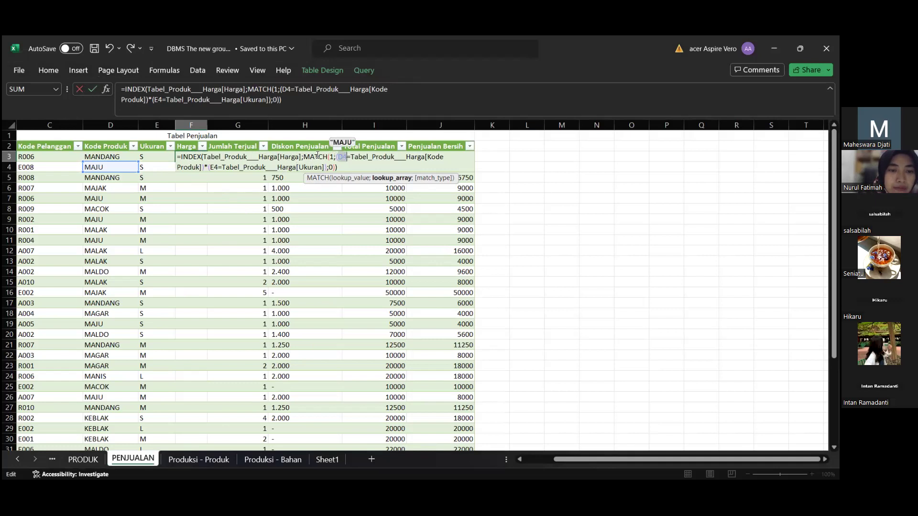
click(298, 156)
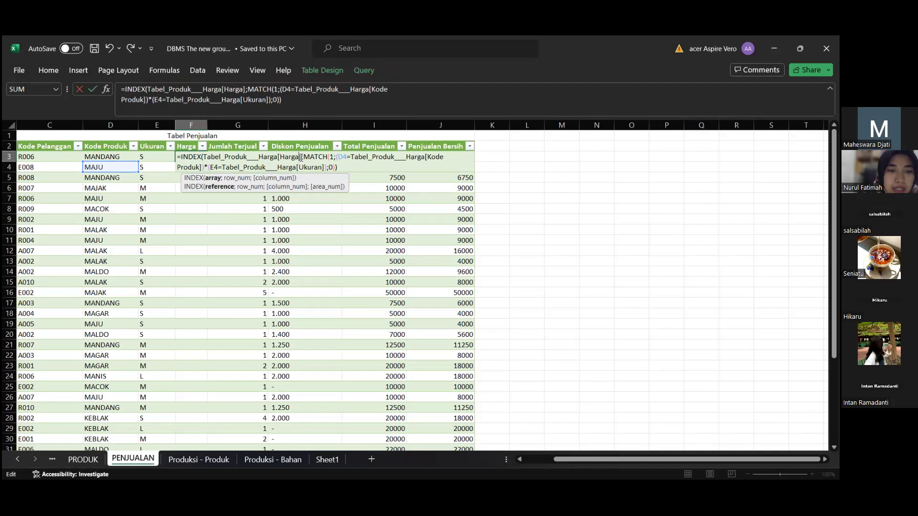
key(BackSpace)
key(BackSpace)
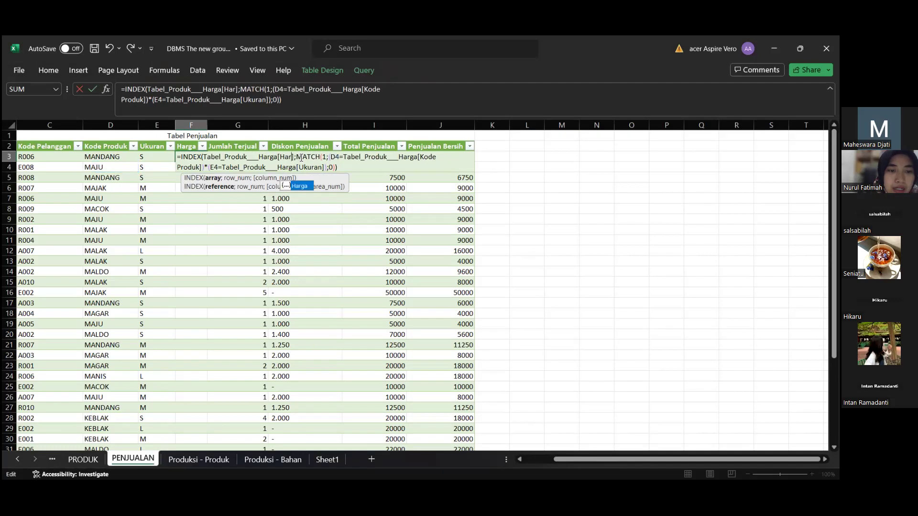
double_click(303, 186)
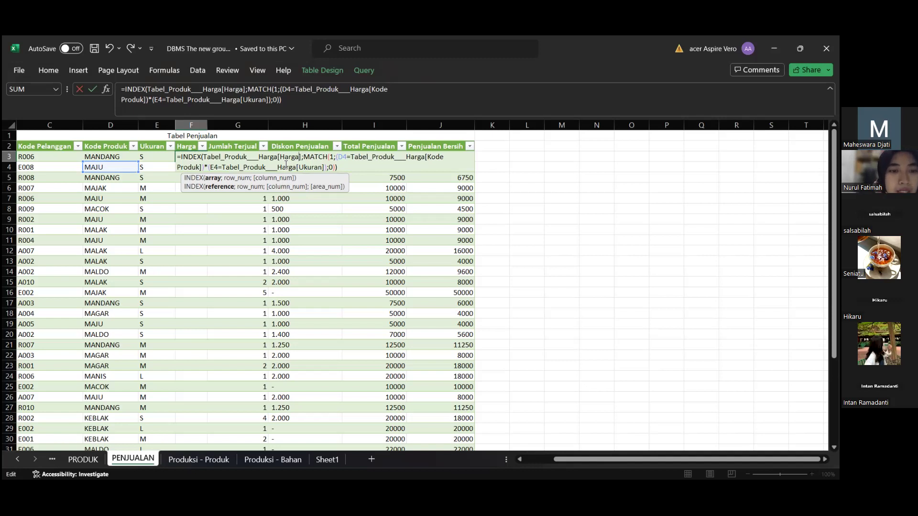
Step: Change the MATCH condition references to D3 and E3, and try to commit the F3 formula
click(347, 157)
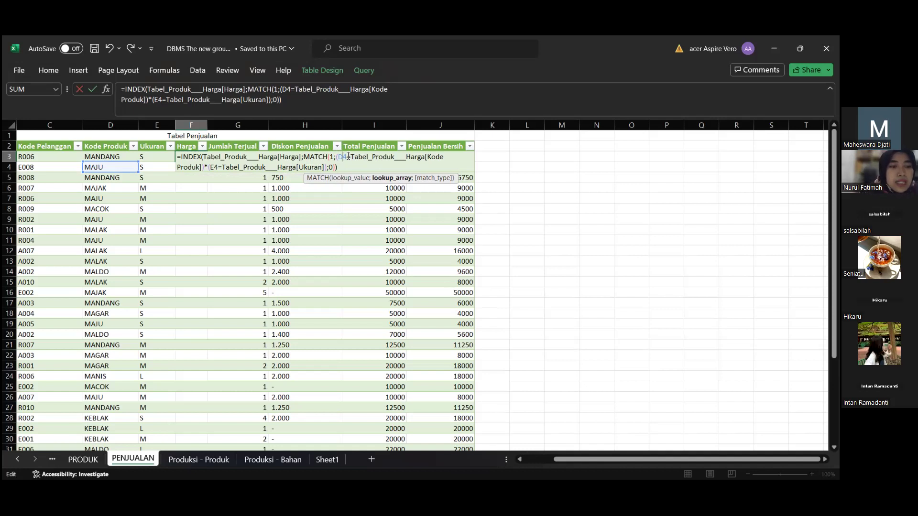
text(3)
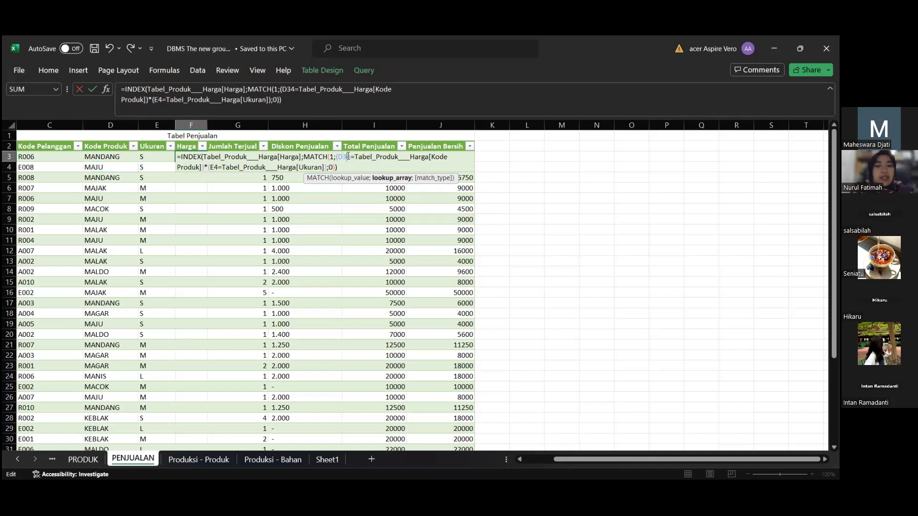
key(Delete)
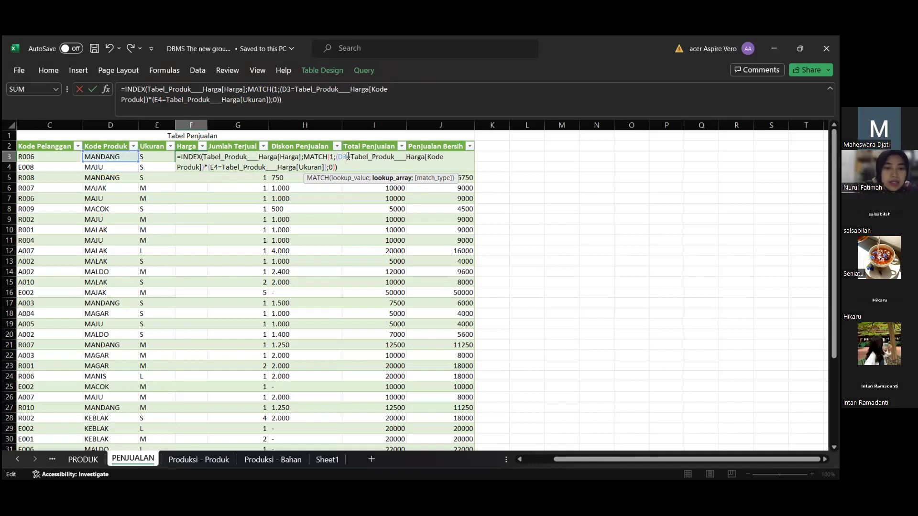
click(217, 165)
text(3)
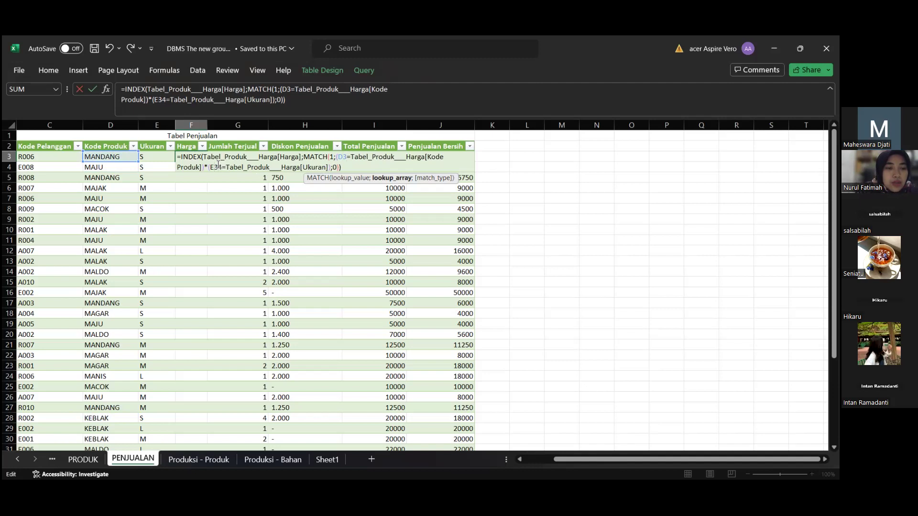
key(Delete)
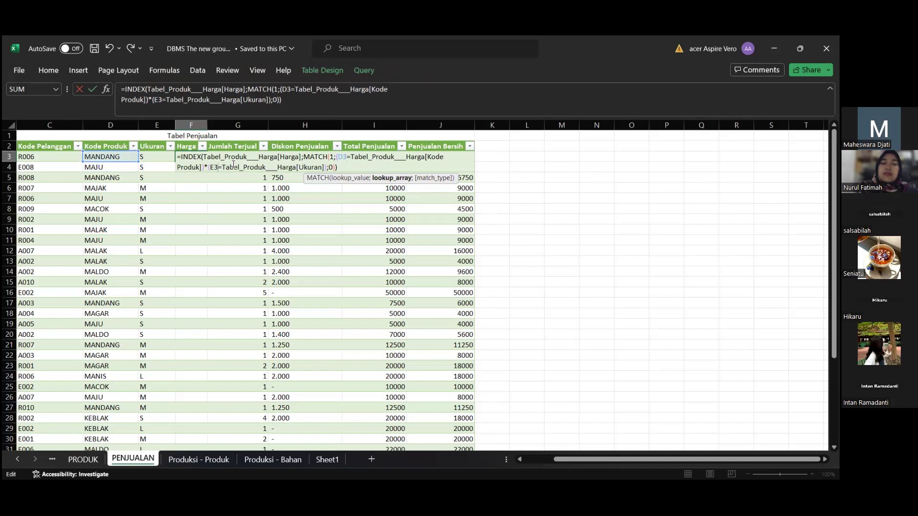
key(Return)
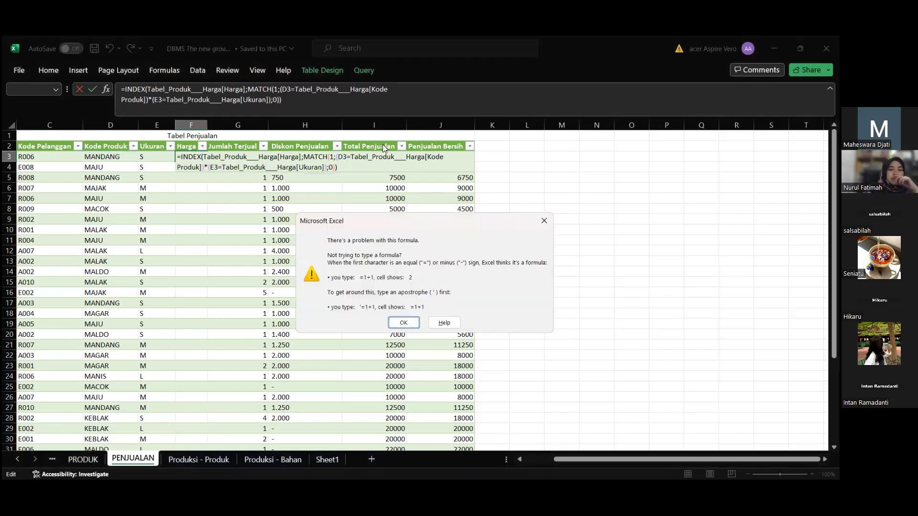
click(404, 323)
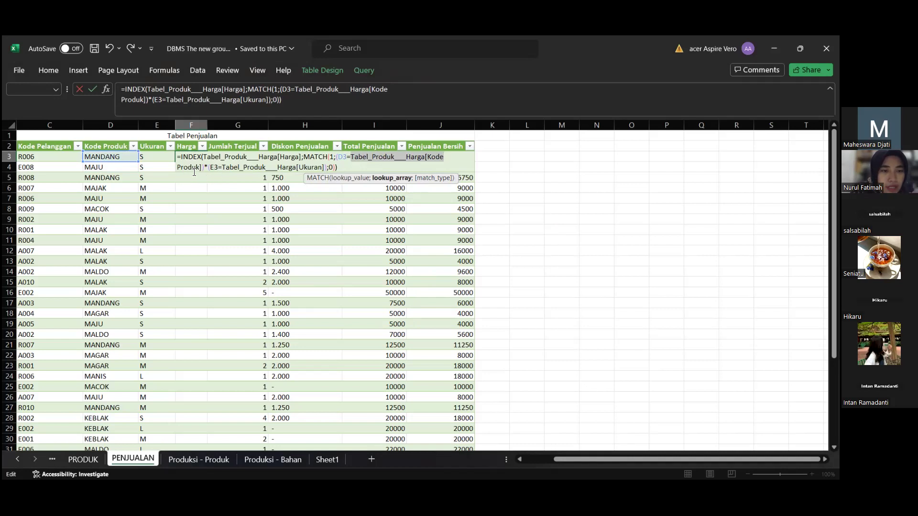
Step: Change the column reference in the first MATCH condition of the F3 formula from [Kode Produk] to [Kode] and commit it
key(BackSpace)
key(BackSpace)
key(BackSpace)
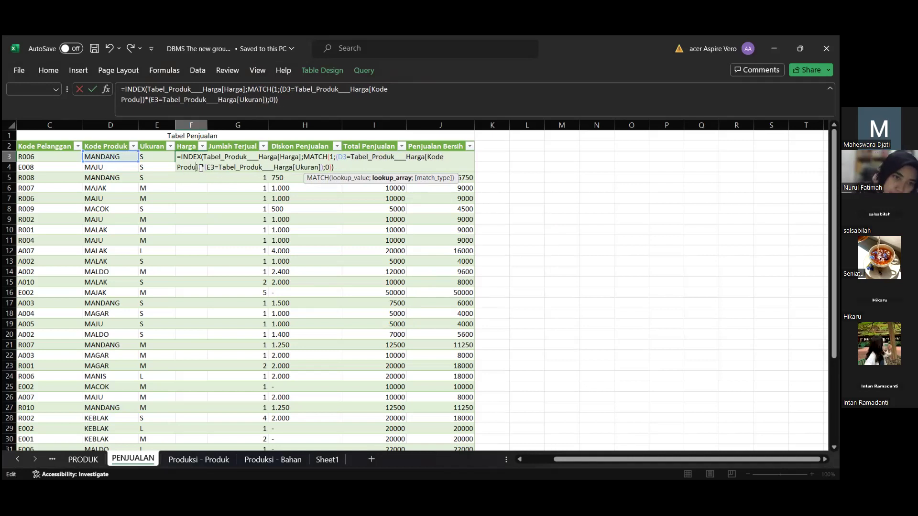
key(BackSpace)
key(BackSpace)
key(BackSpace)
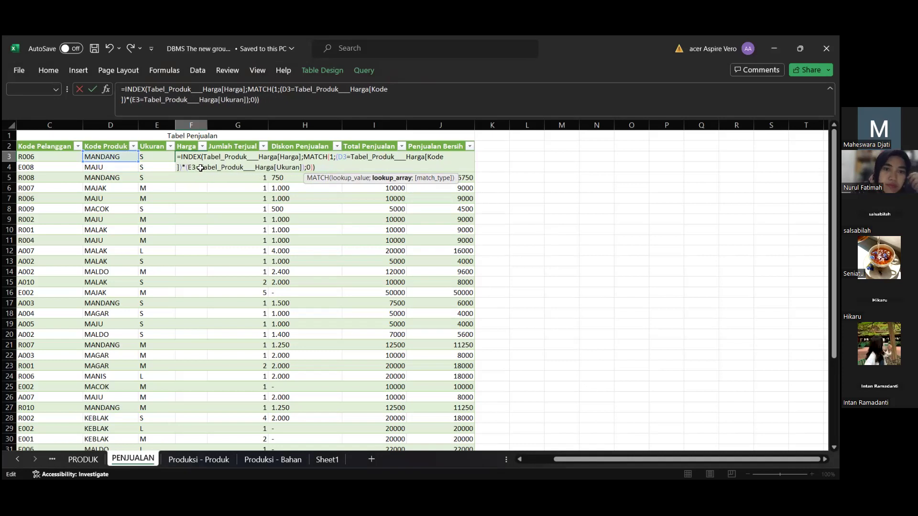
key(BackSpace)
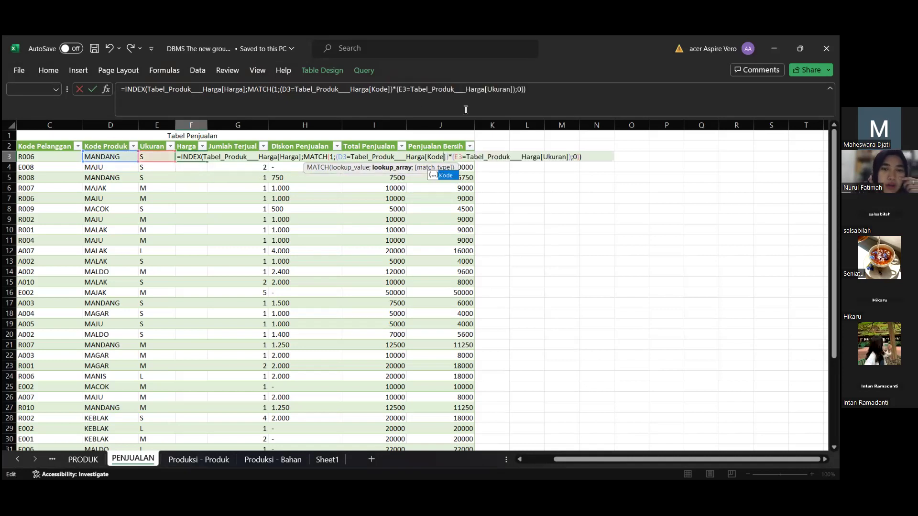
double_click(450, 176)
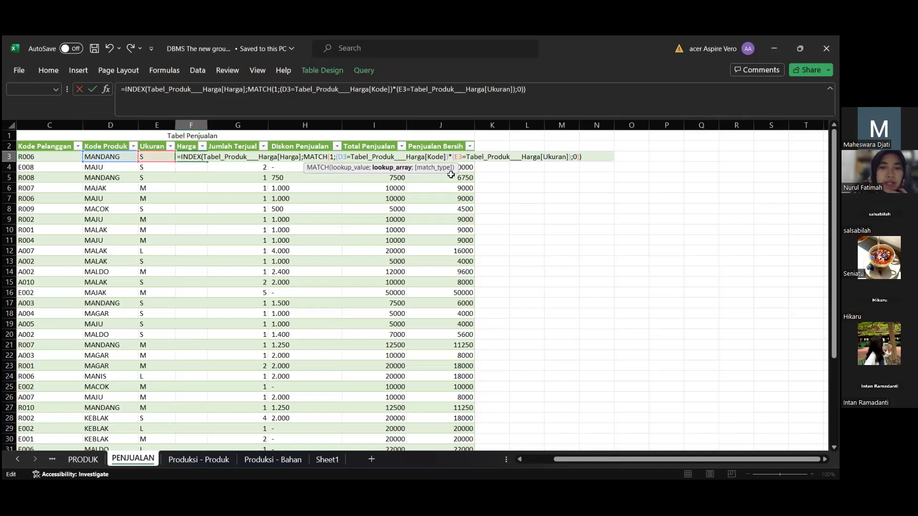
key(Return)
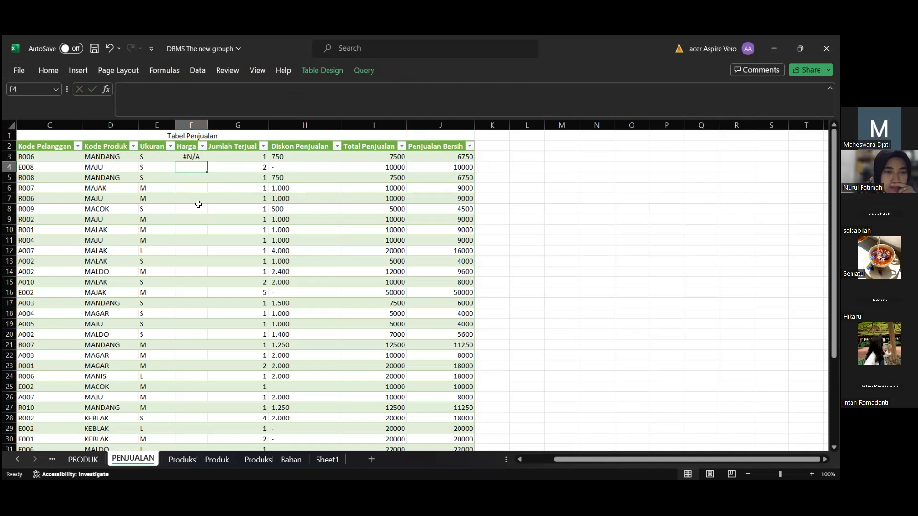
Step: Compare the F3 formula's references with the columns on the Produksi - Produk sheet and in Tabel produk - Harga on the PRODUK sheet
click(194, 154)
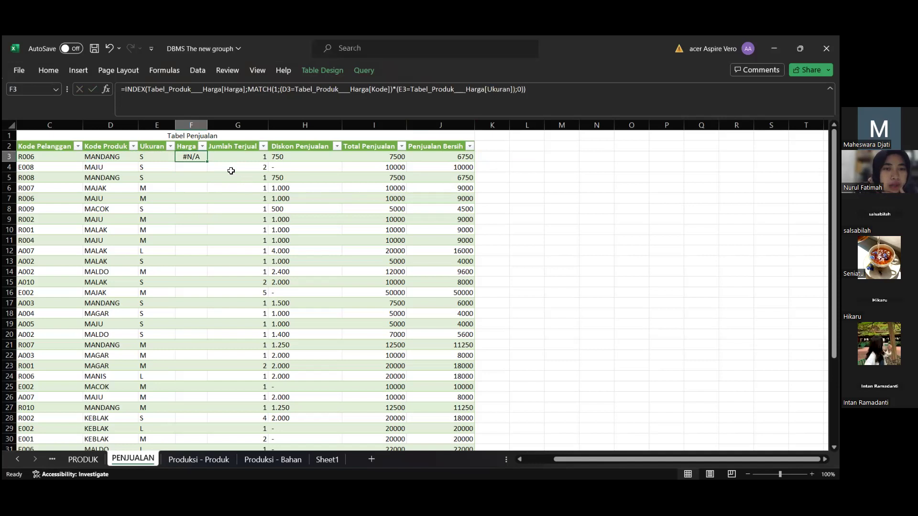
click(222, 457)
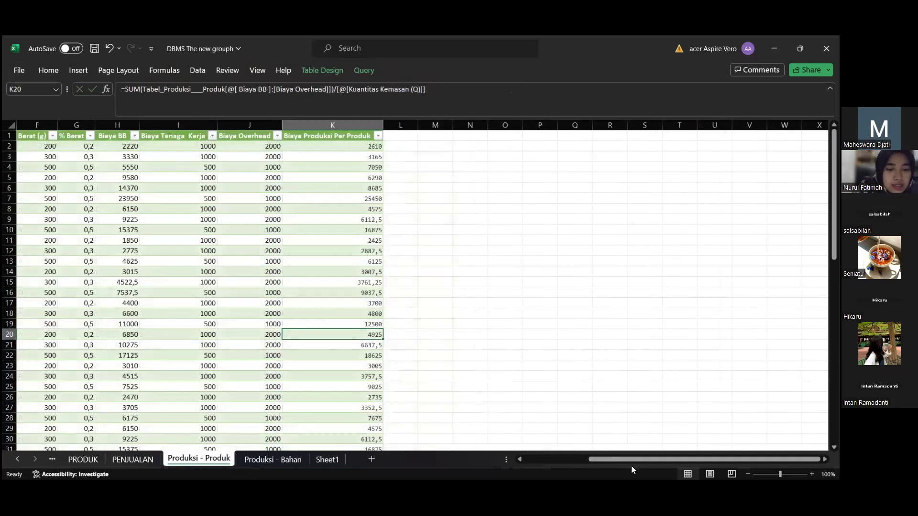
drag(629, 460, 652, 426)
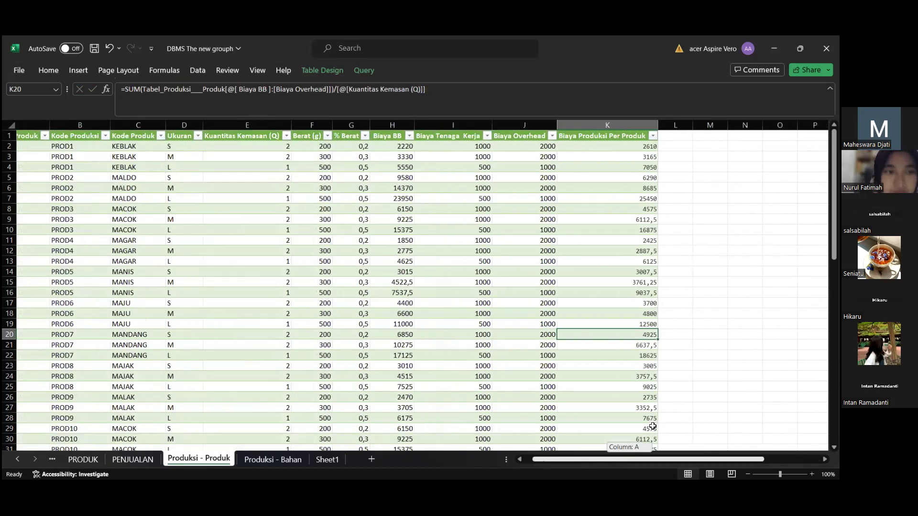
drag(629, 460, 640, 459)
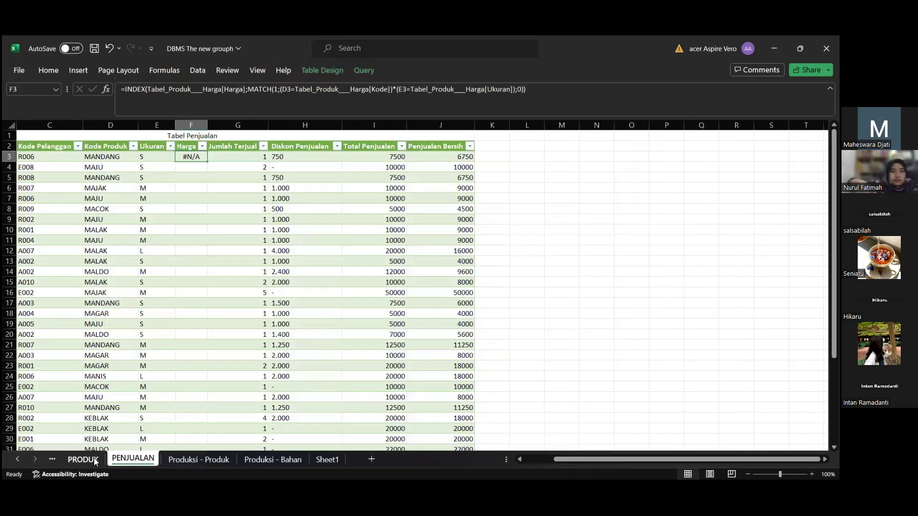
click(94, 458)
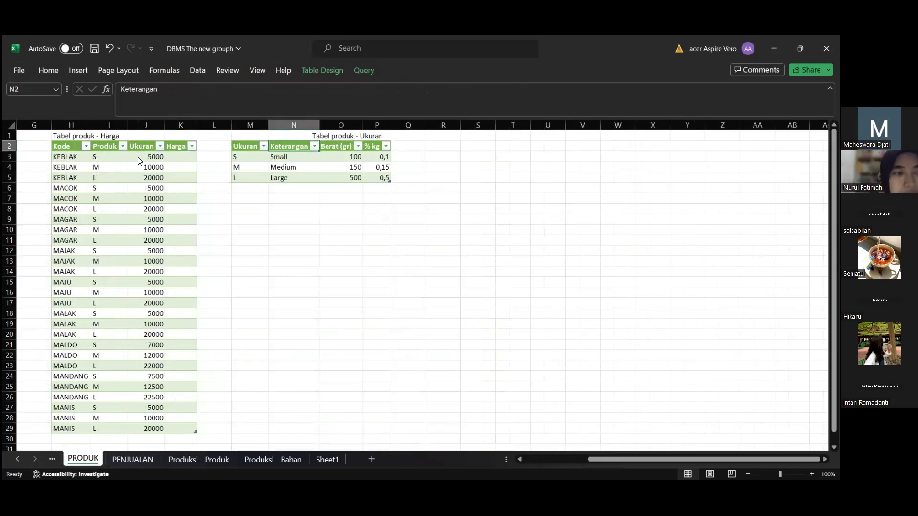
click(189, 160)
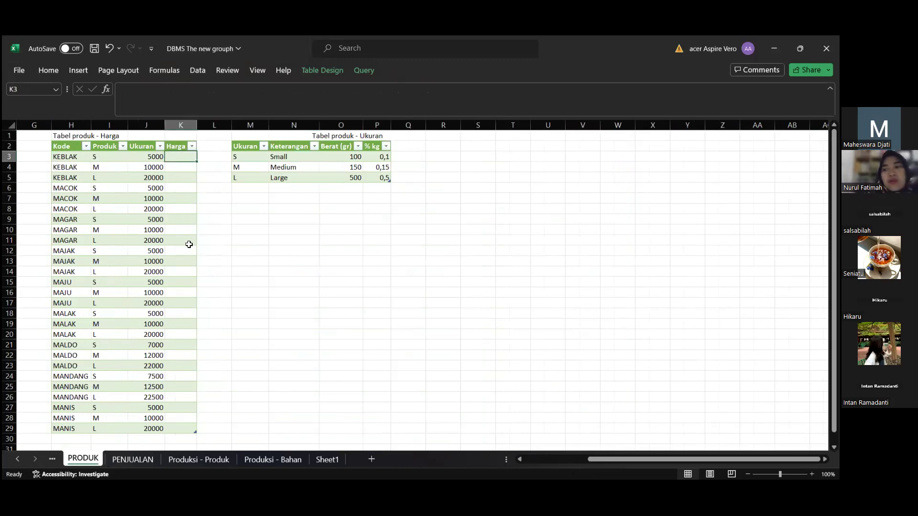
click(193, 263)
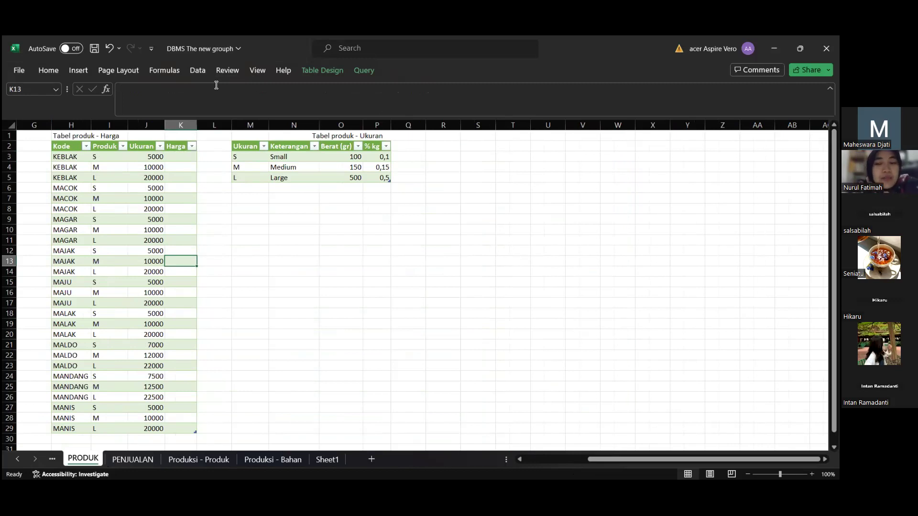
key(alt+Tab)
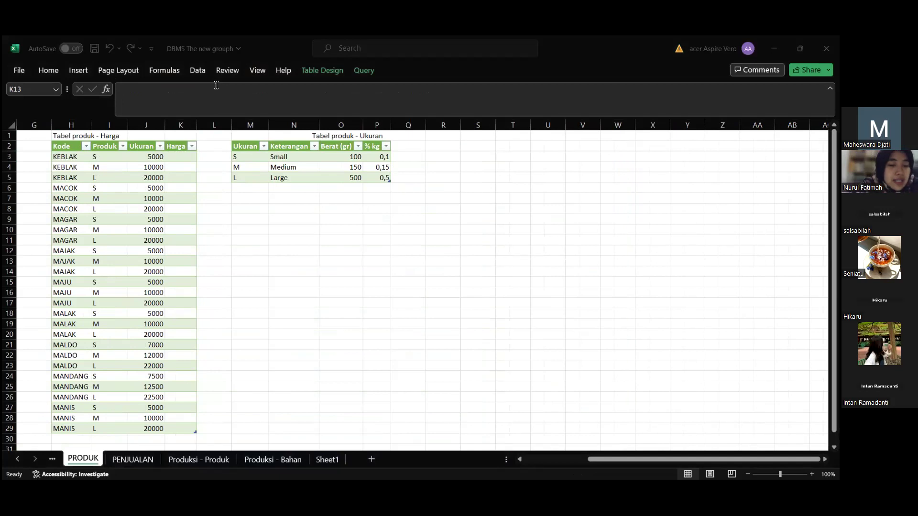